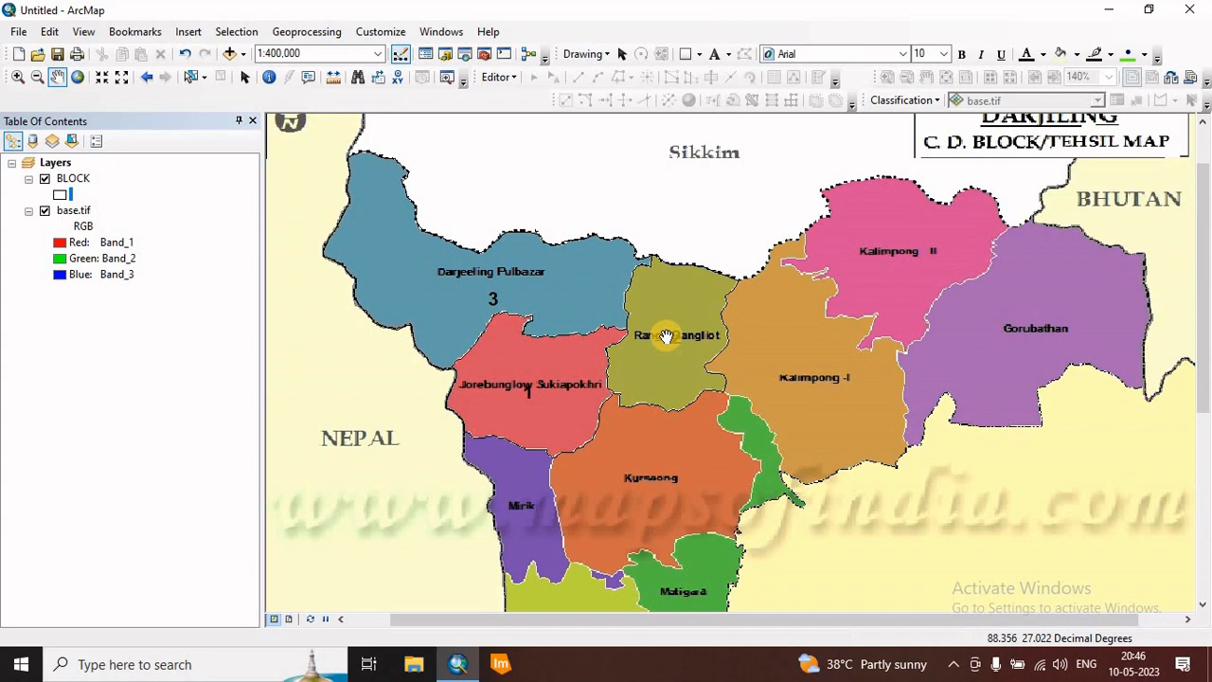
Step: Switch the base.tif and BLOCK layers off and back on to compare the digitized blocks with the base map
click(45, 210)
click(45, 210)
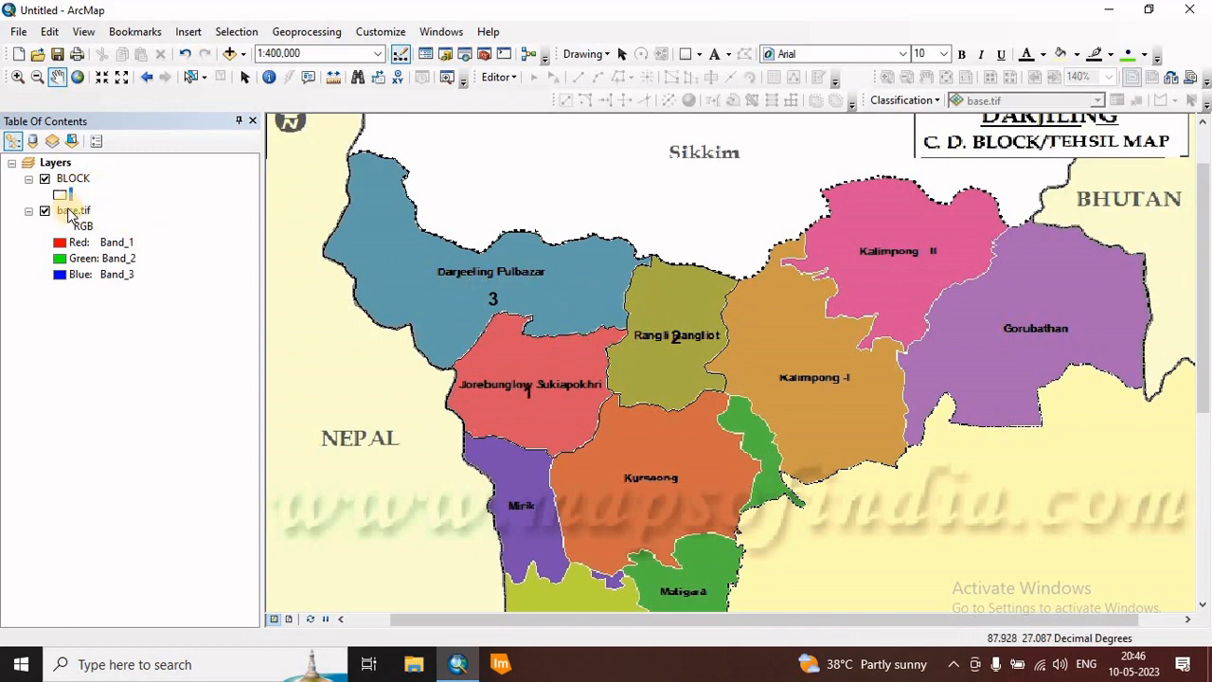
click(46, 179)
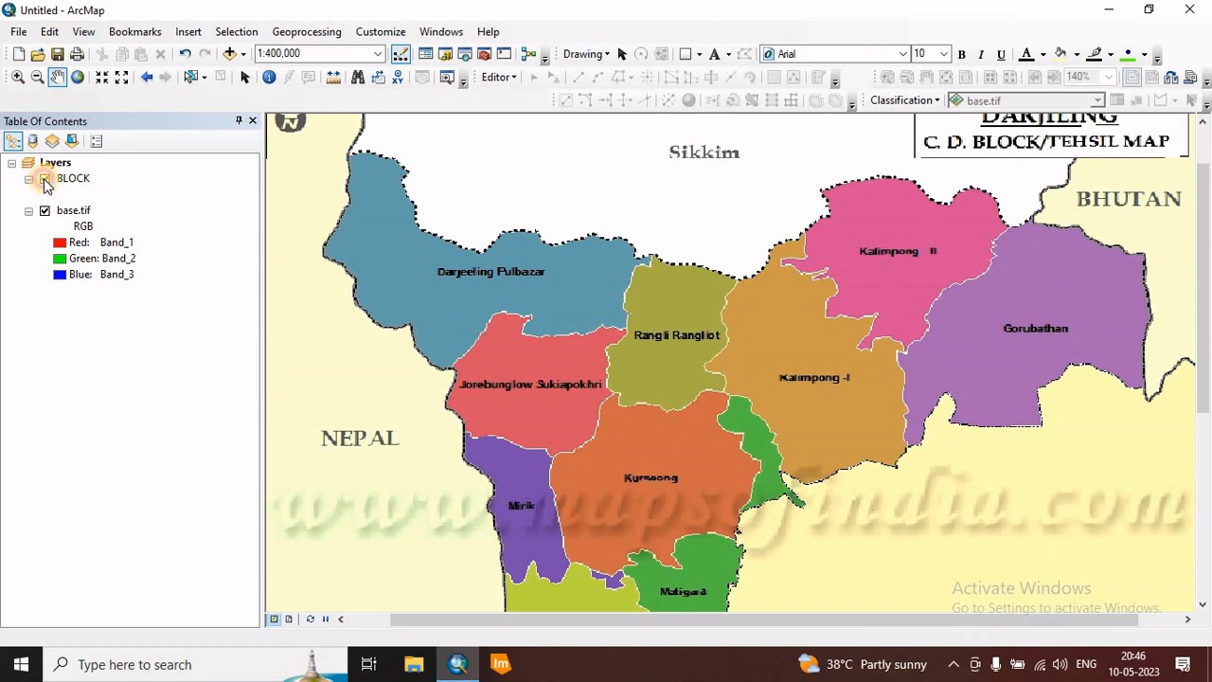
click(45, 179)
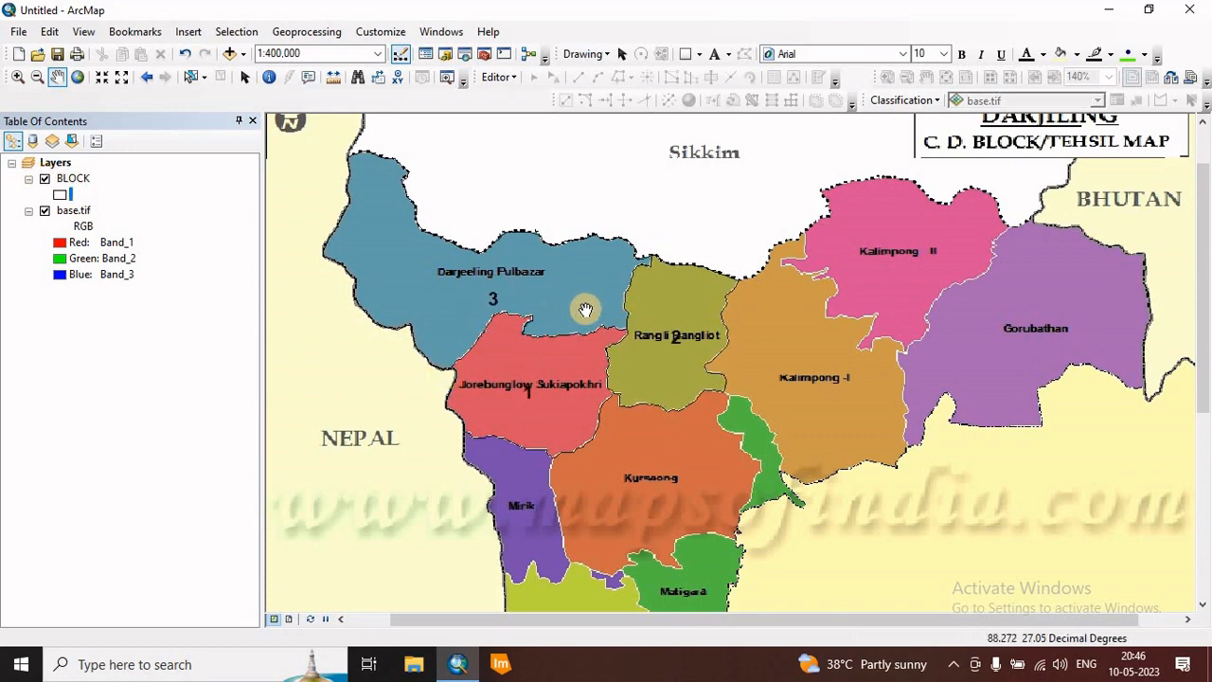
Step: Hide the base.tif layer so that only the BLOCK outlines are drawn around the Rangli Rangliot area
scroll(571, 303, up, 1)
scroll(569, 303, down, 1)
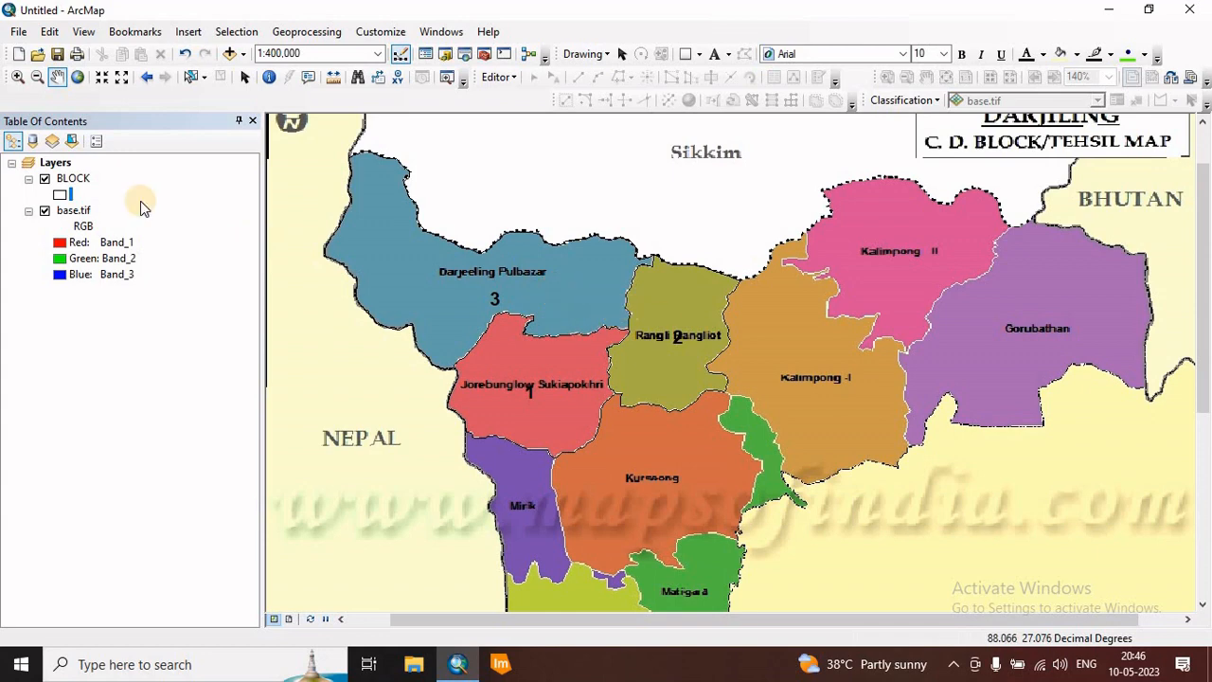
scroll(598, 328, down, 2)
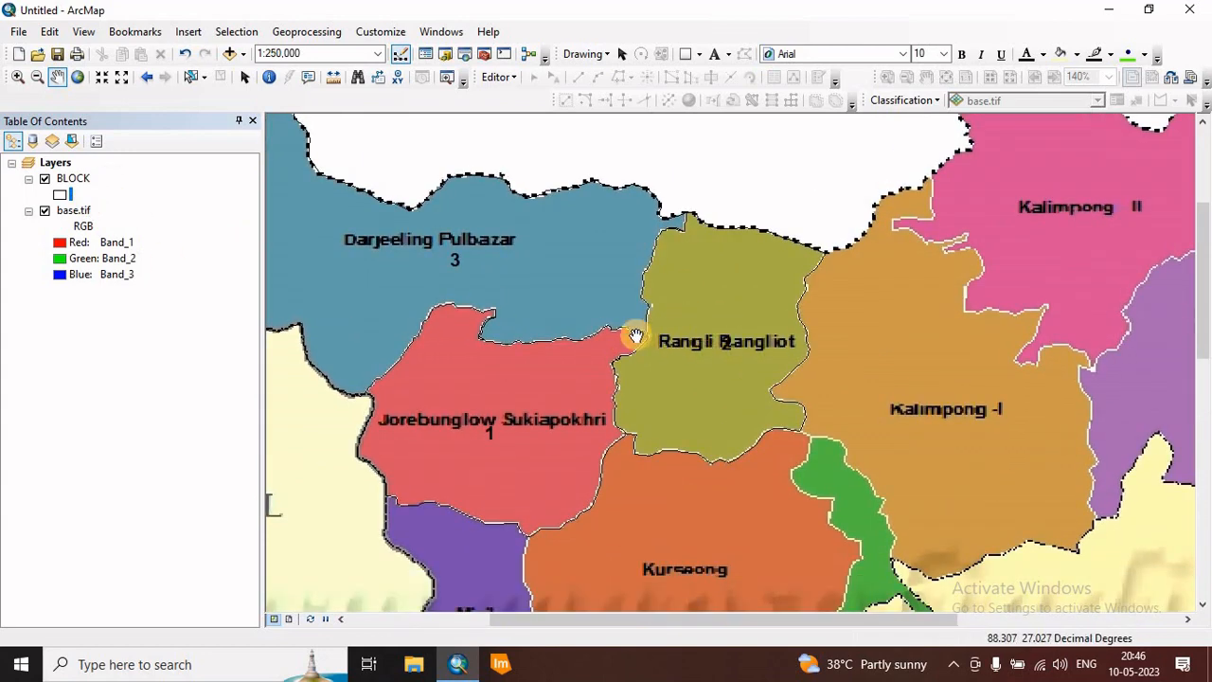
scroll(632, 336, down, 1)
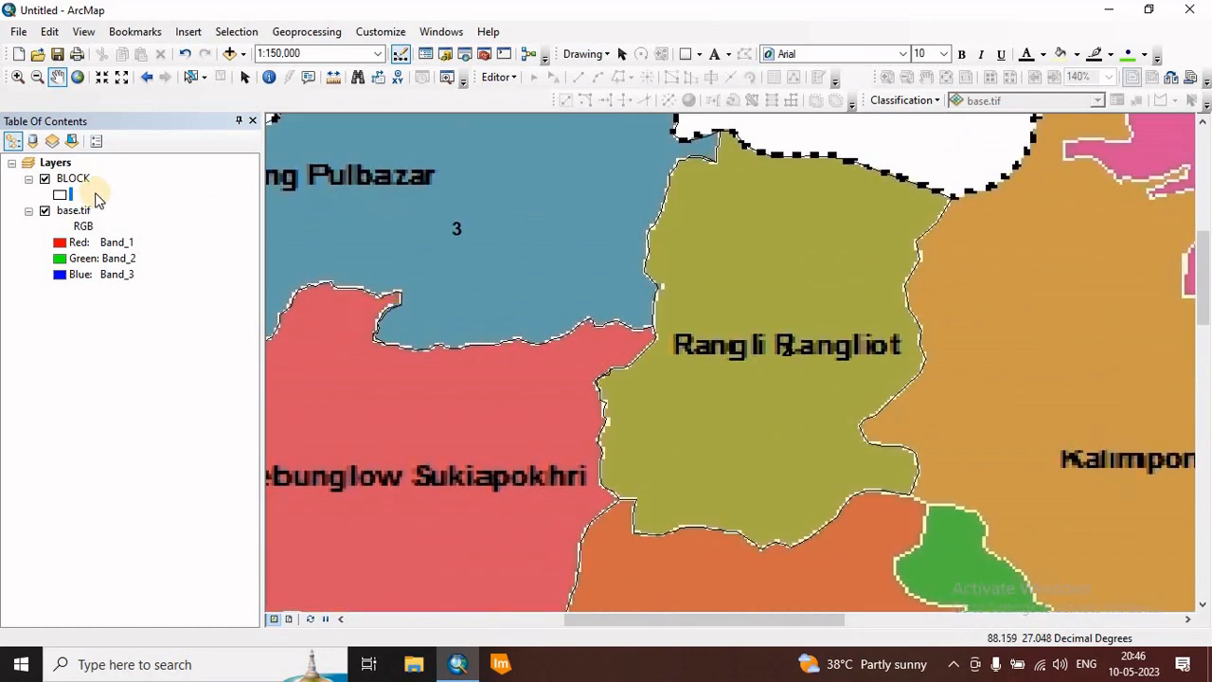
click(45, 212)
Step: Examine the shared boundaries between blocks 1, 2 and 3 for places where the outlines do not coincide
scroll(487, 292, down, 2)
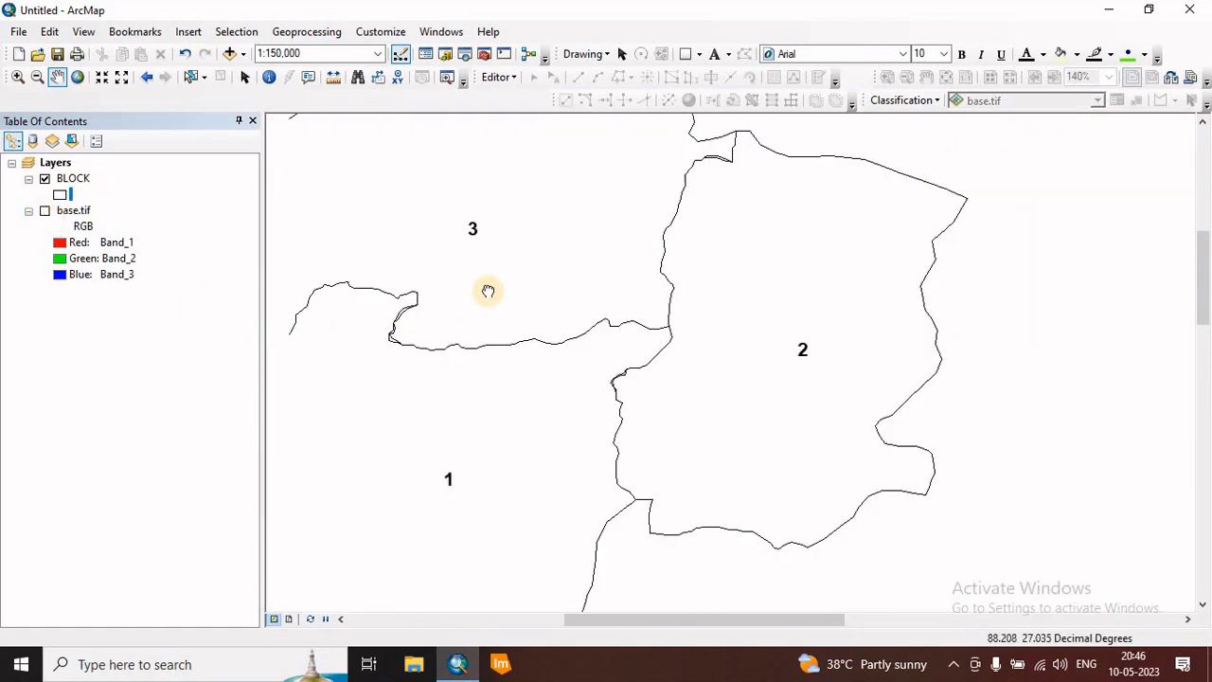
scroll(516, 275, down, 1)
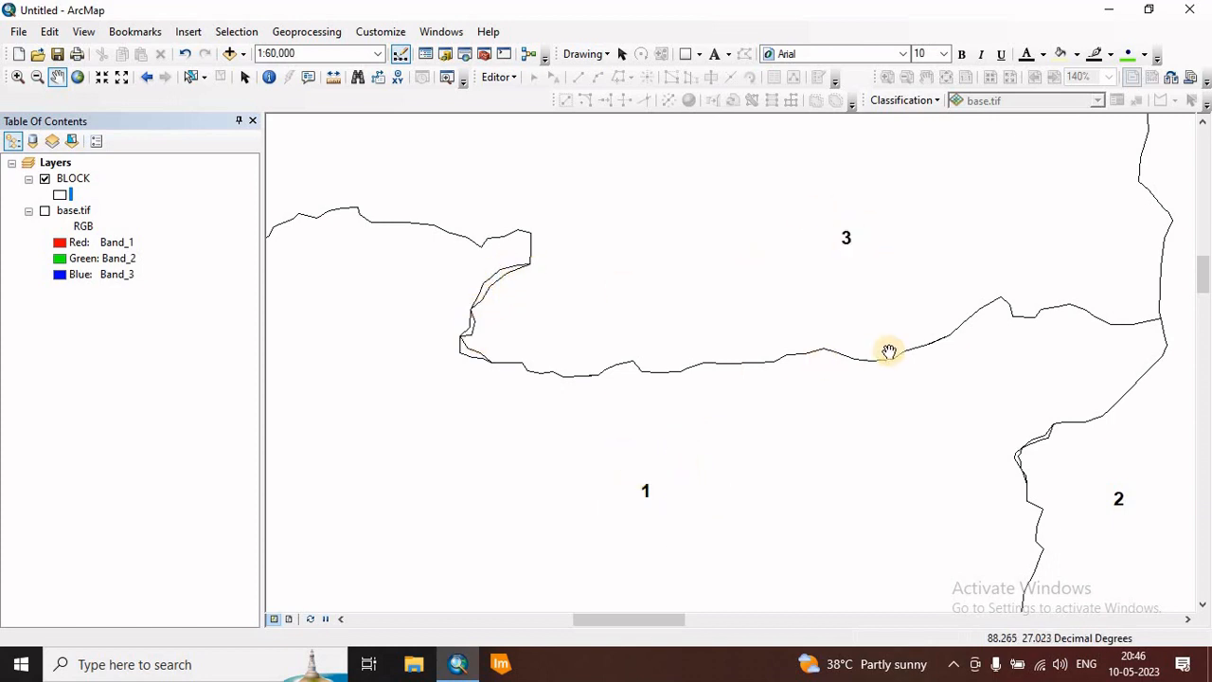
drag(889, 351, 673, 302)
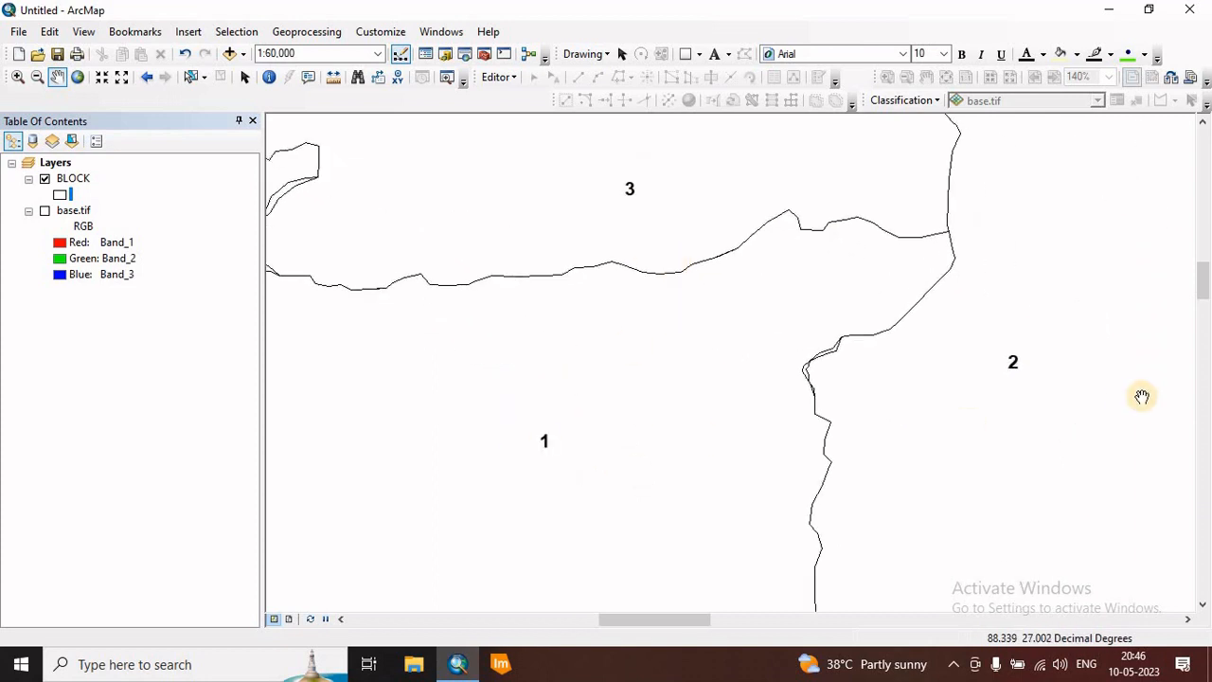
click(845, 342)
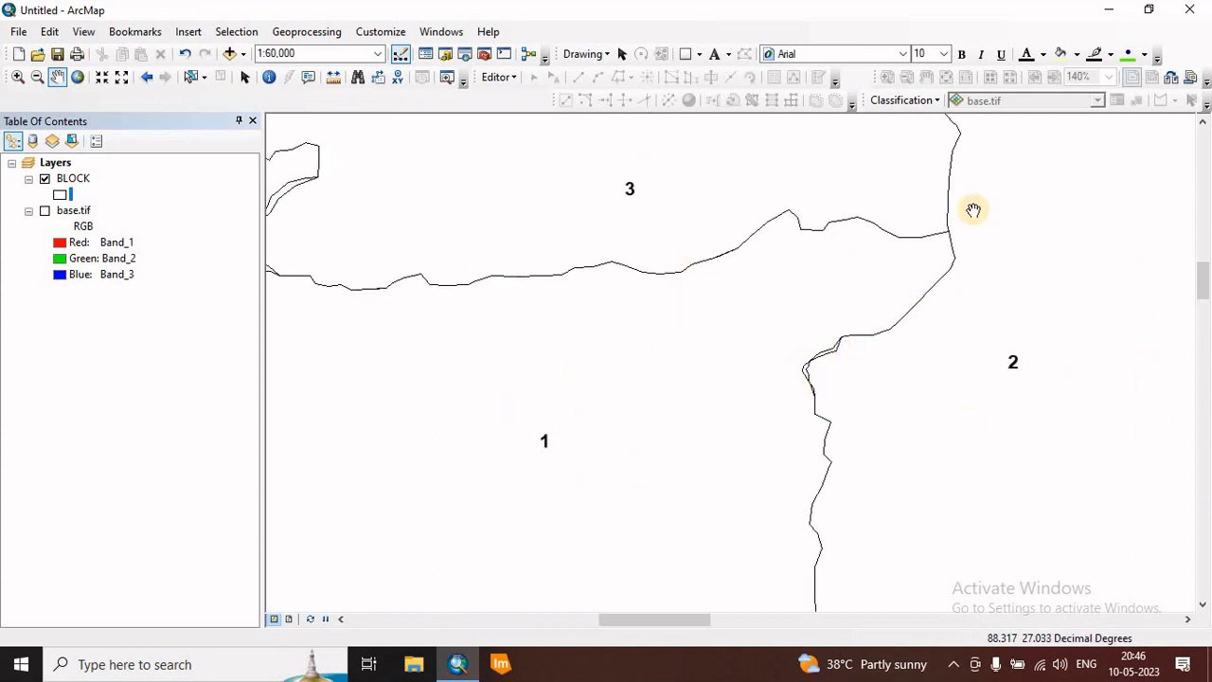
drag(972, 208, 862, 274)
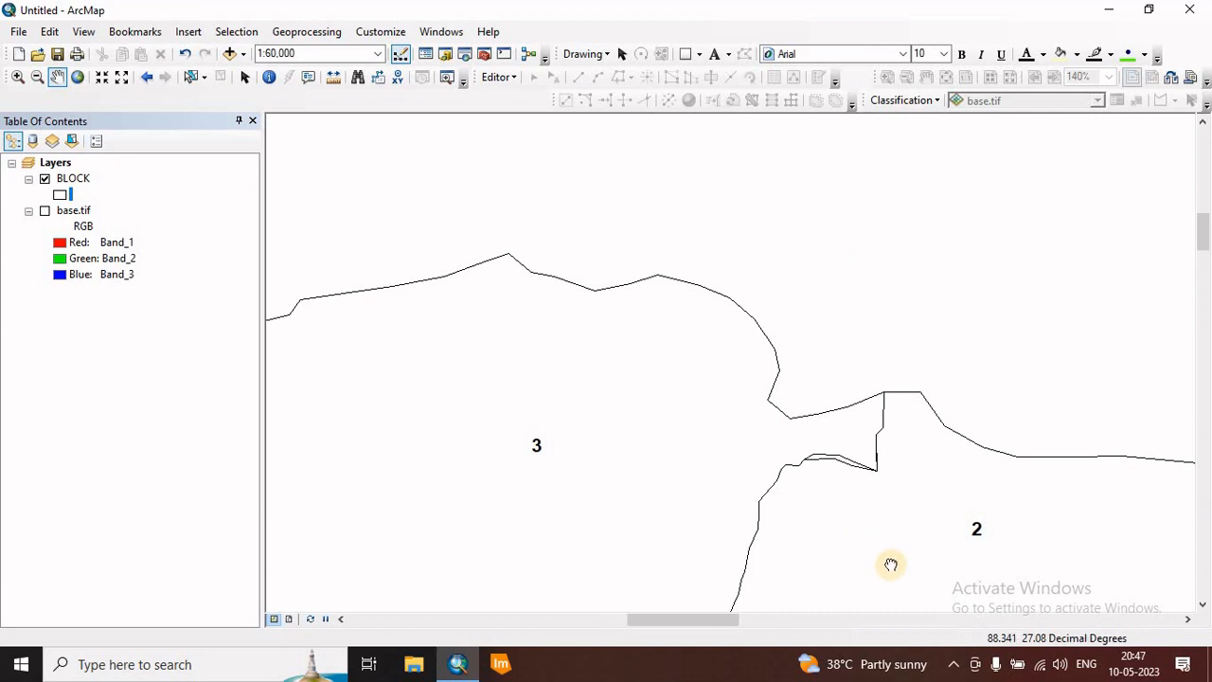
drag(890, 563, 868, 484)
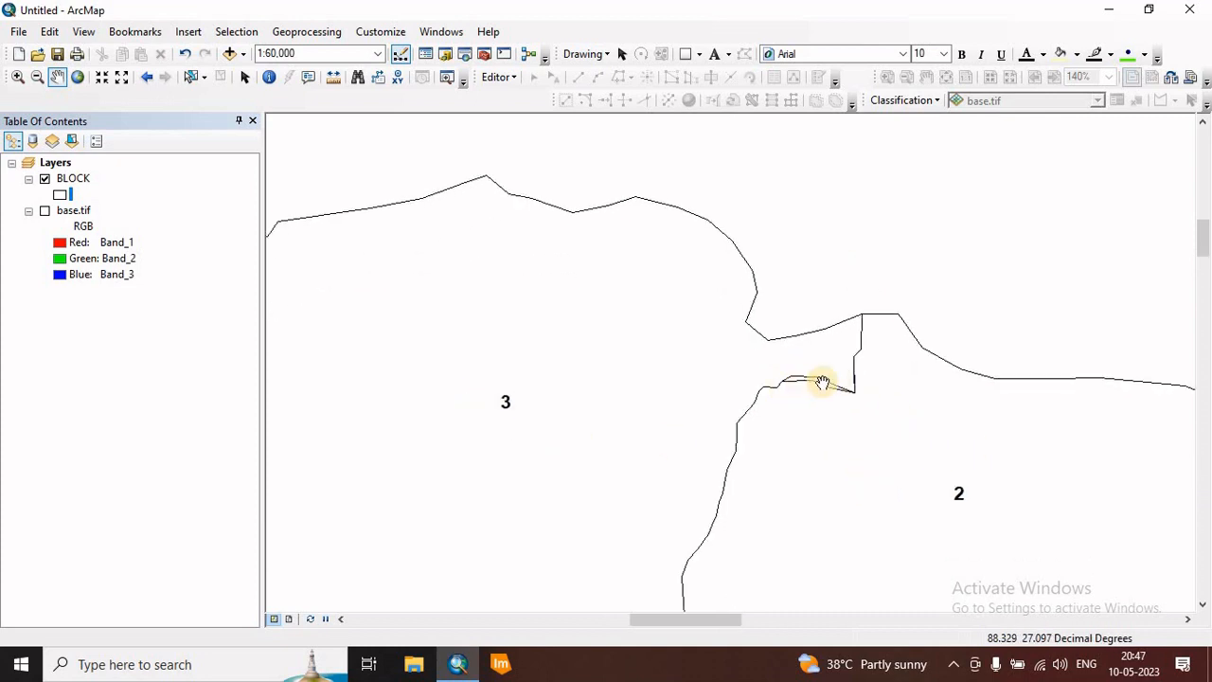
drag(625, 419, 666, 368)
scroll(906, 425, up, 3)
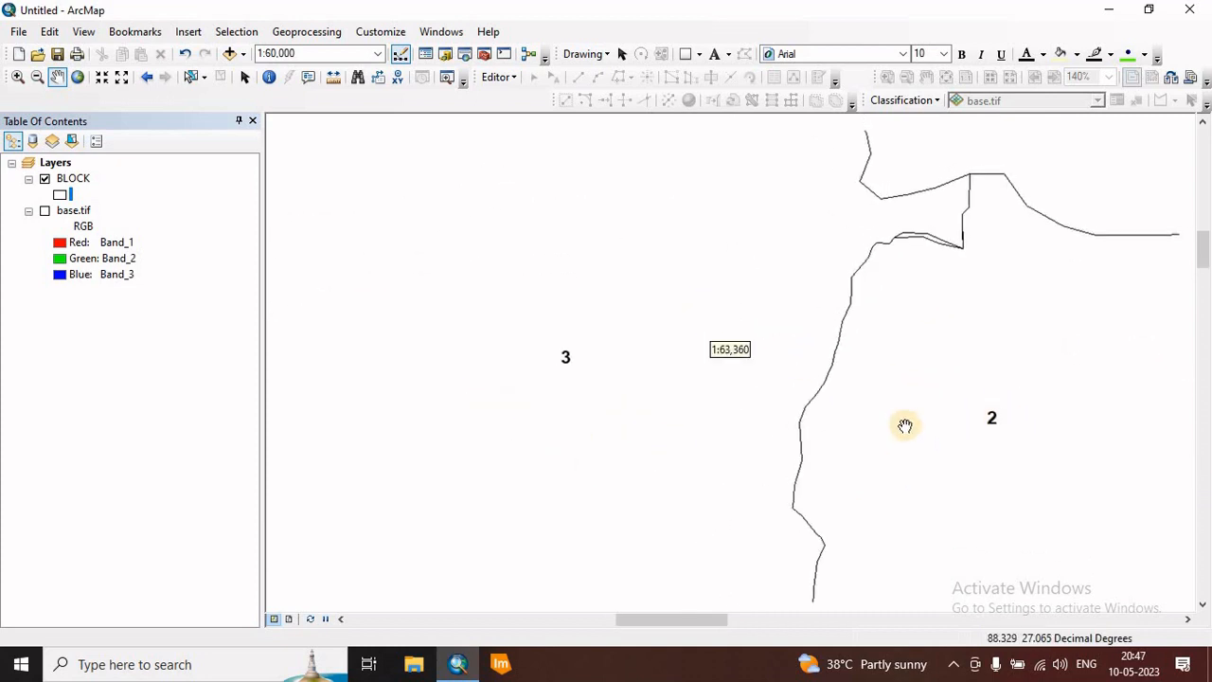
scroll(907, 428, up, 4)
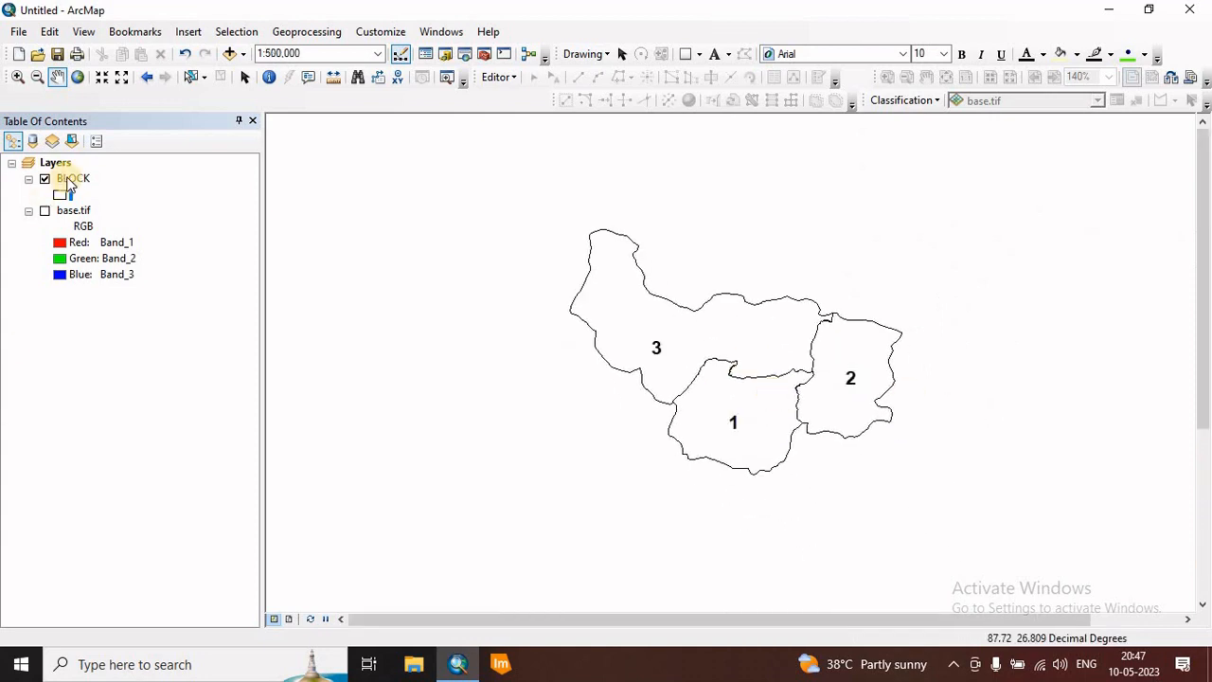
Step: Change the BLOCK layer's single symbol to a bright magenta-pink fill and apply it to the map
right_click(68, 183)
click(116, 545)
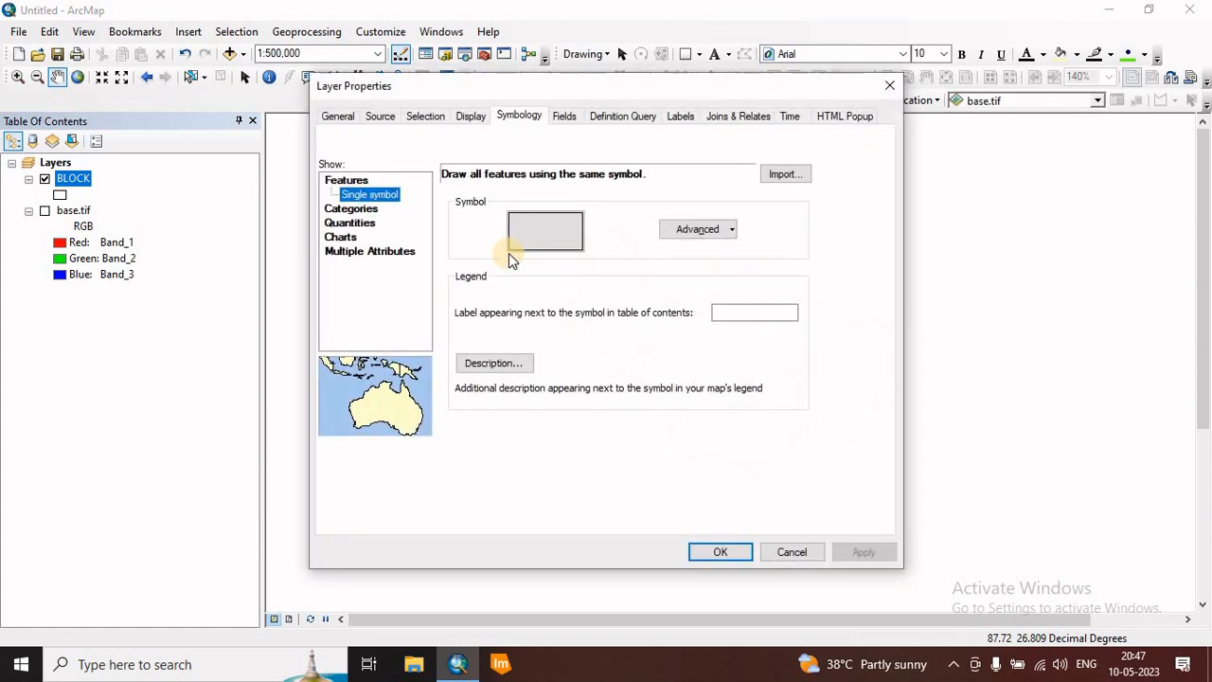
click(551, 232)
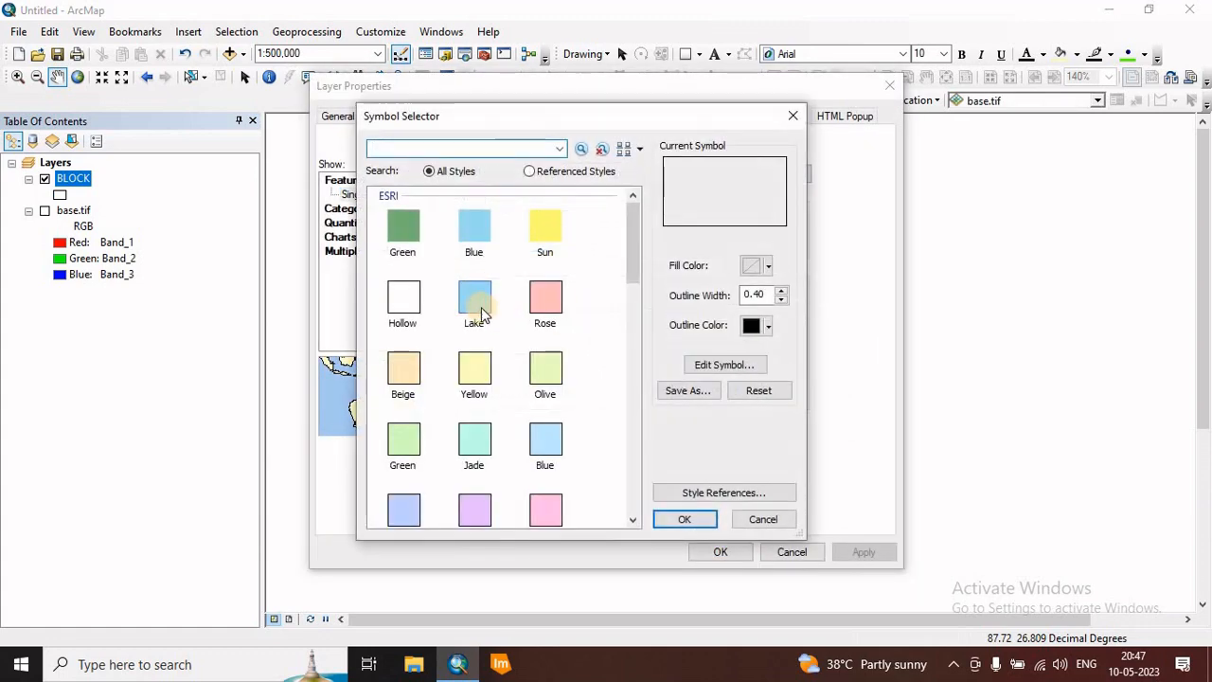
click(755, 266)
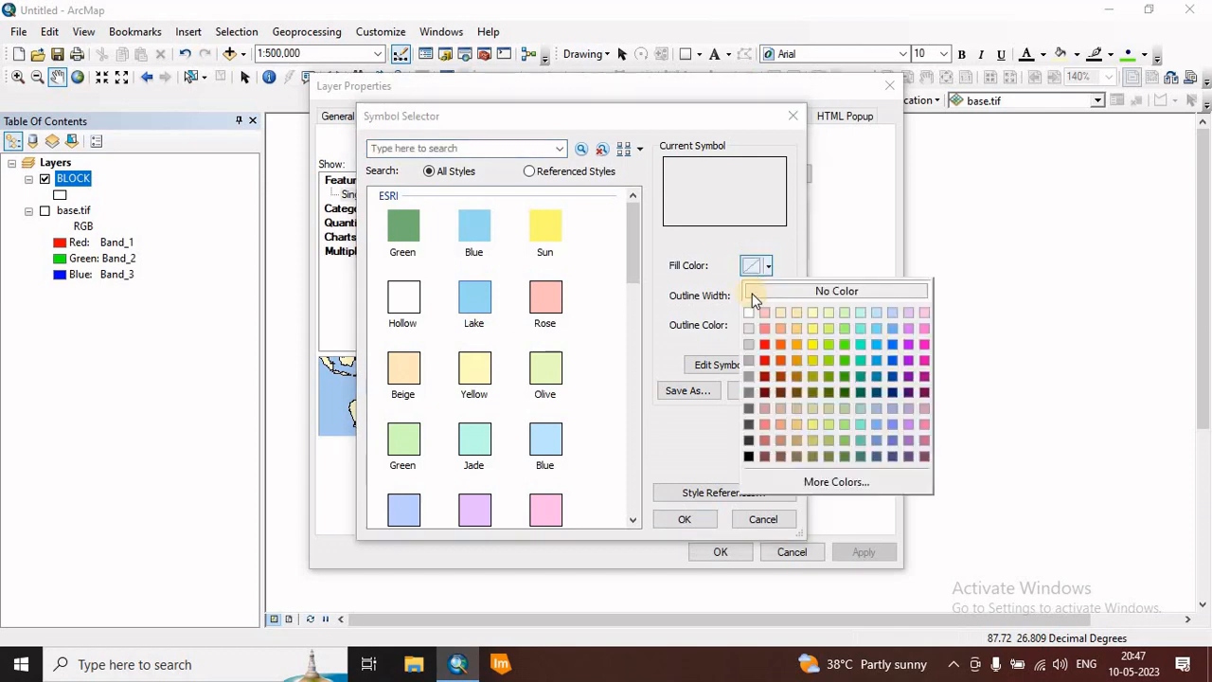
click(923, 344)
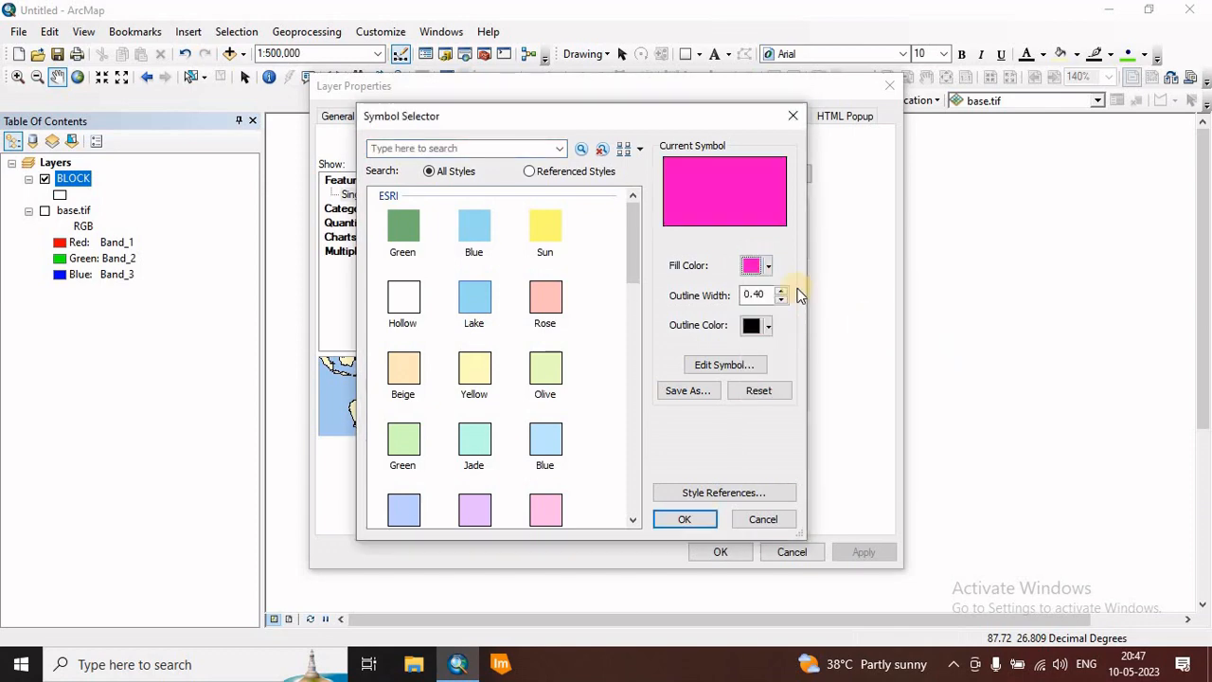
click(686, 520)
click(857, 550)
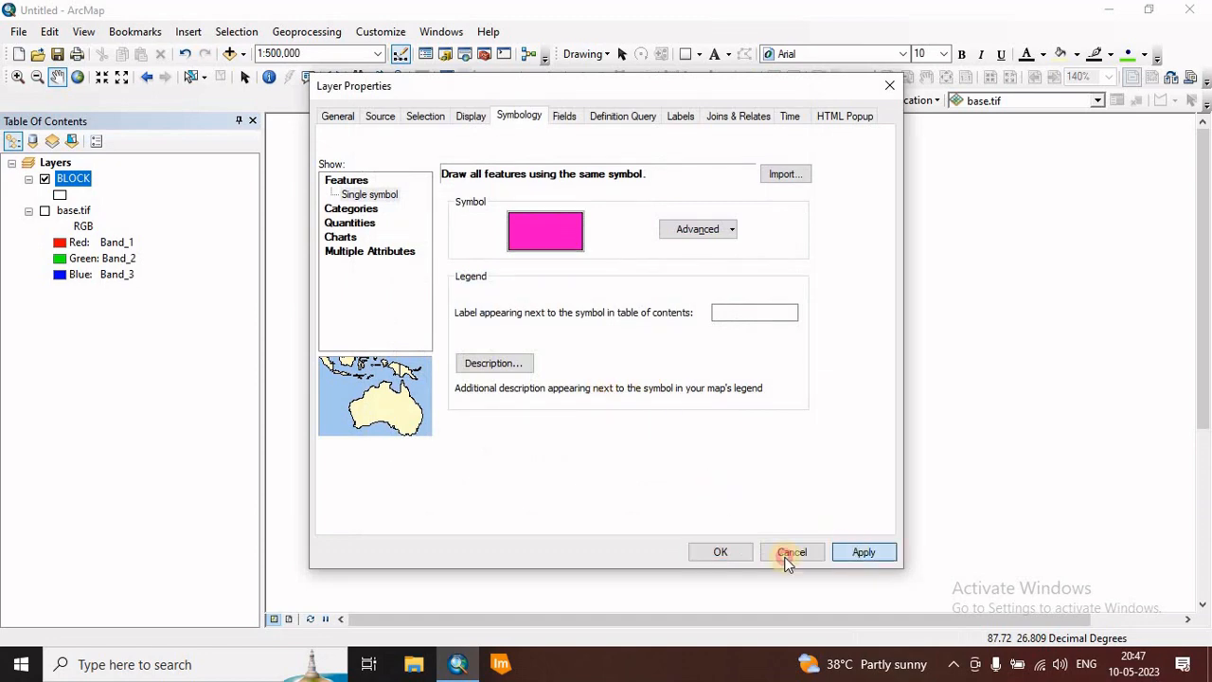
click(716, 556)
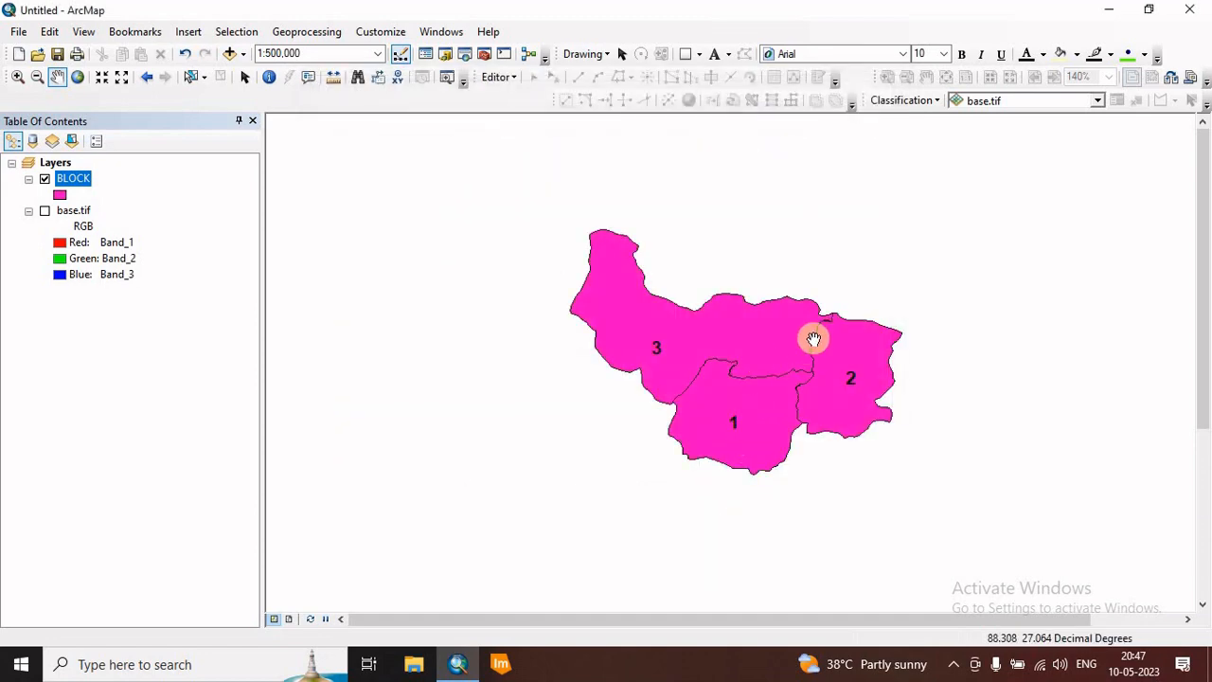
Step: Inspect the filled blocks along the 3–2, 1–2 and 1–3 boundaries for gaps between adjacent polygons
scroll(829, 331, up, 1)
scroll(829, 331, up, 1)
scroll(826, 323, down, 6)
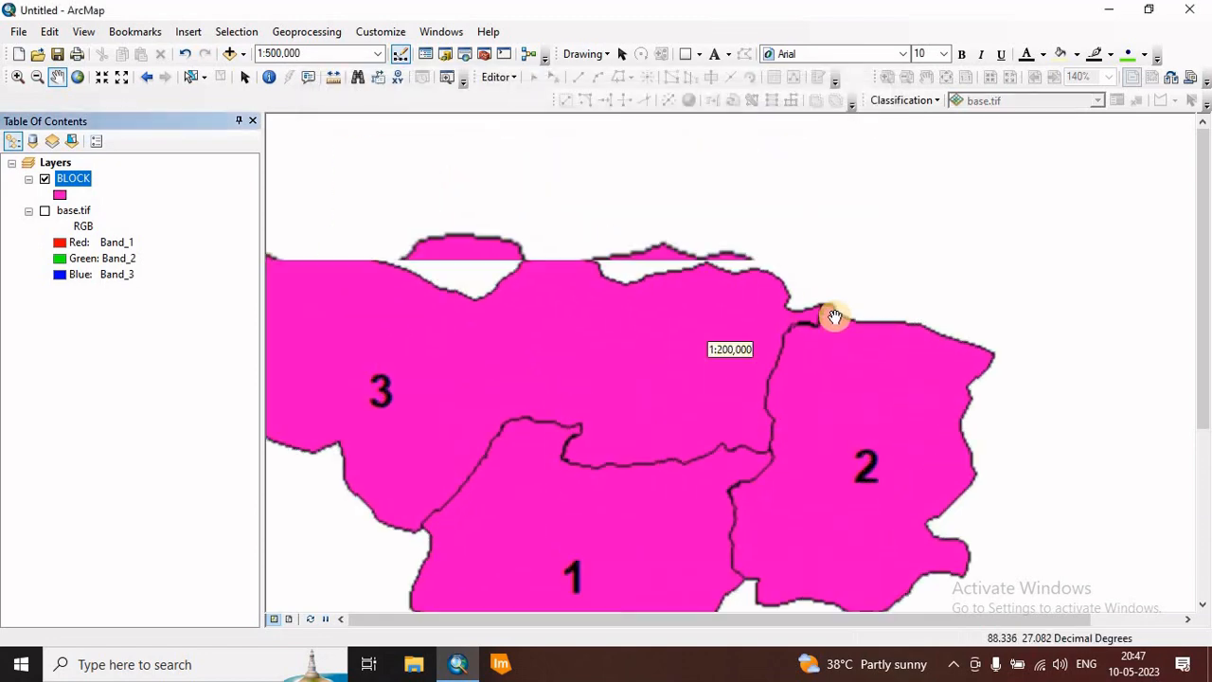
scroll(805, 317, down, 2)
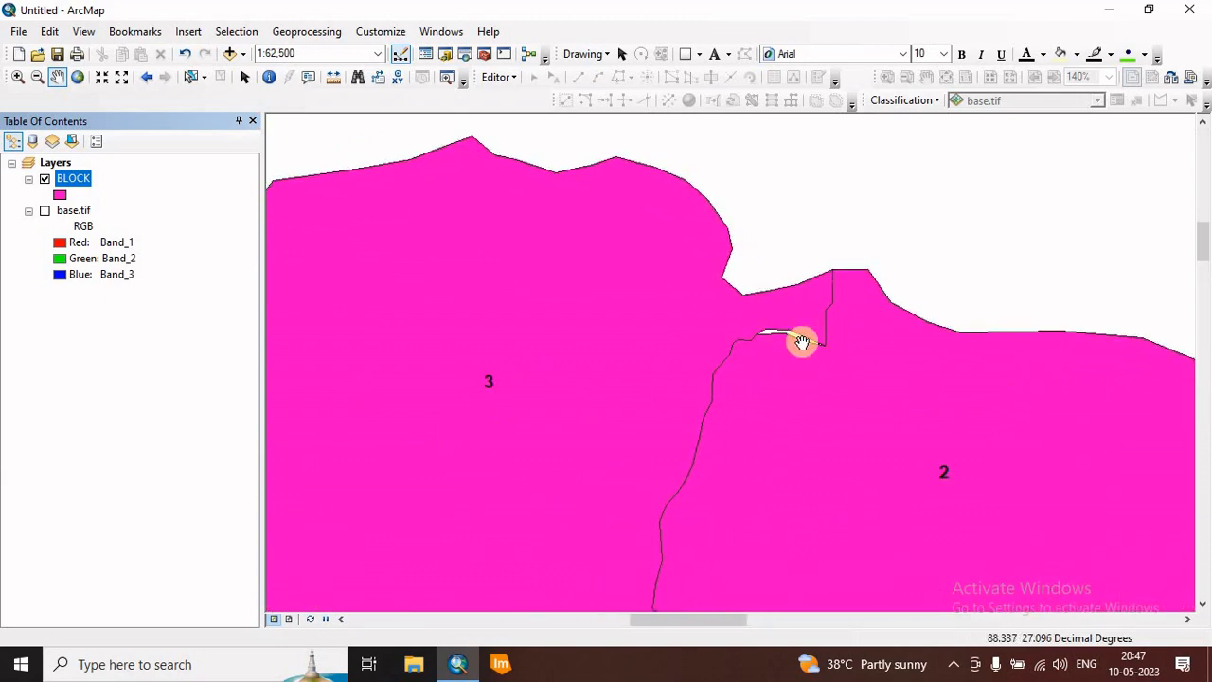
drag(740, 439, 789, 158)
drag(703, 447, 757, 224)
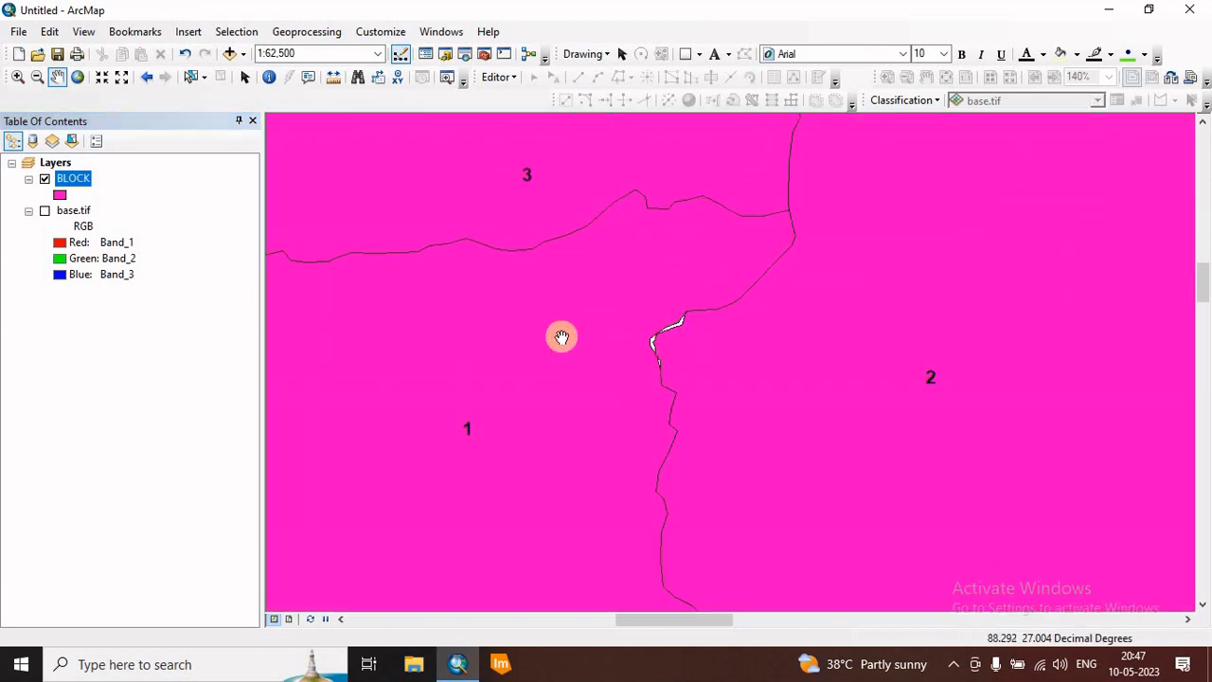
drag(563, 336, 944, 390)
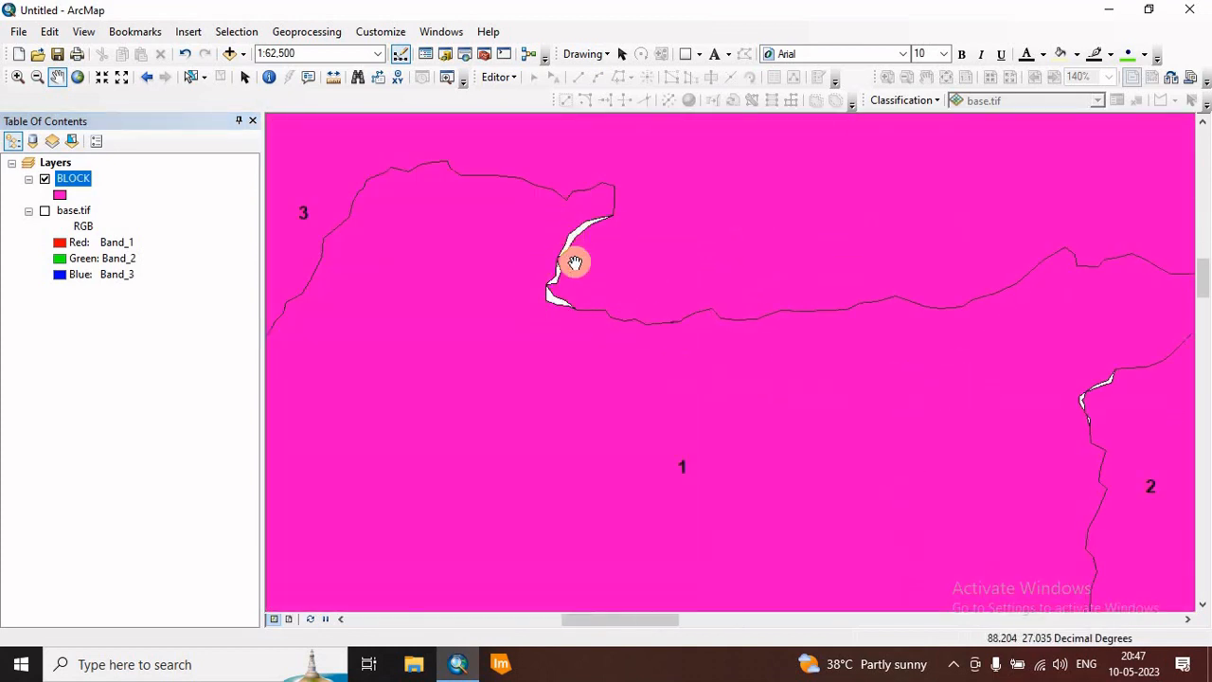
scroll(675, 283, up, 1)
scroll(633, 339, down, 4)
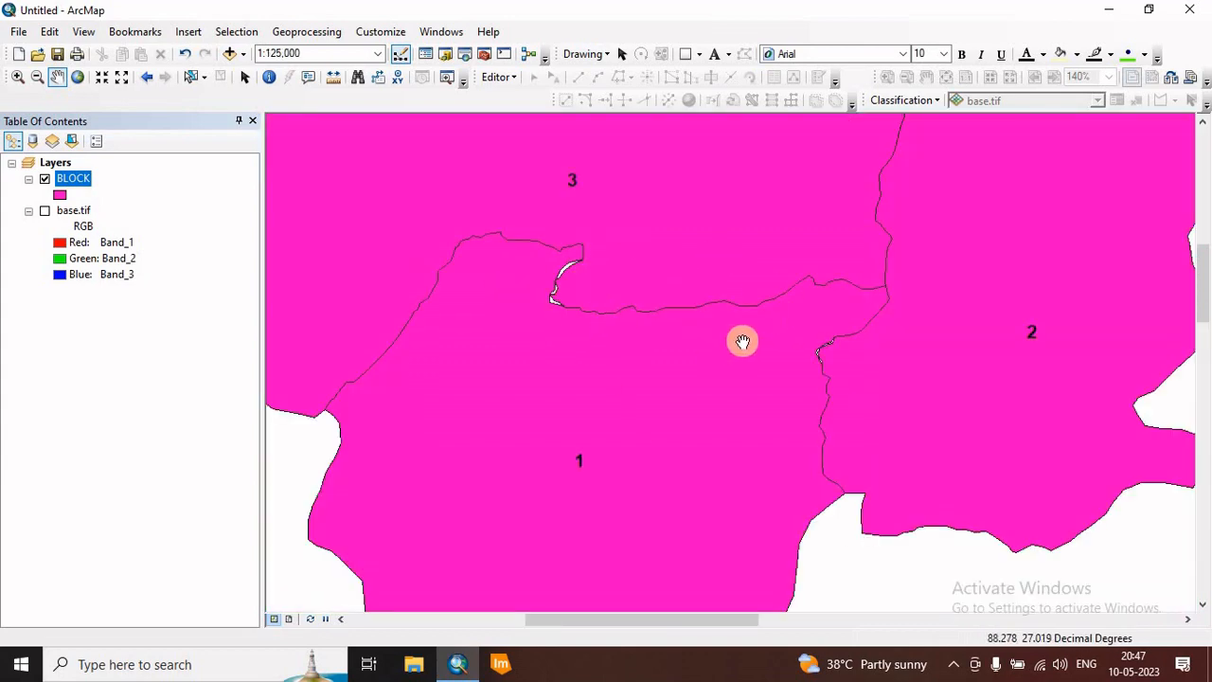
drag(742, 341, 553, 268)
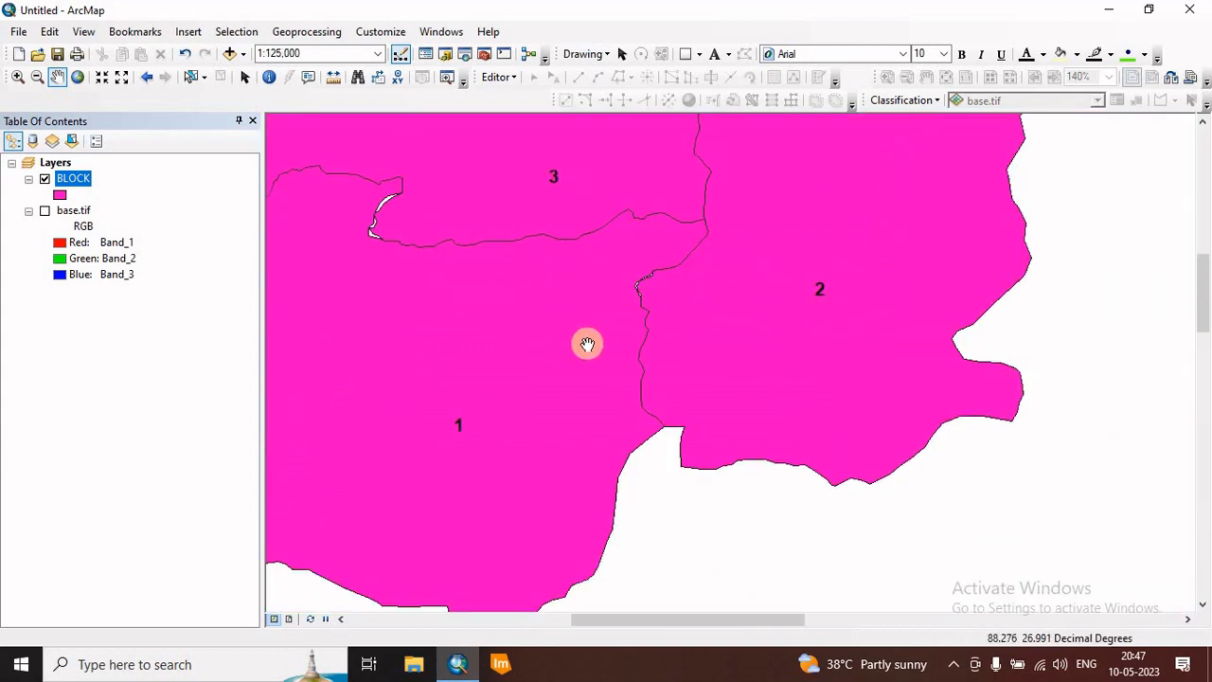
scroll(574, 338, down, 2)
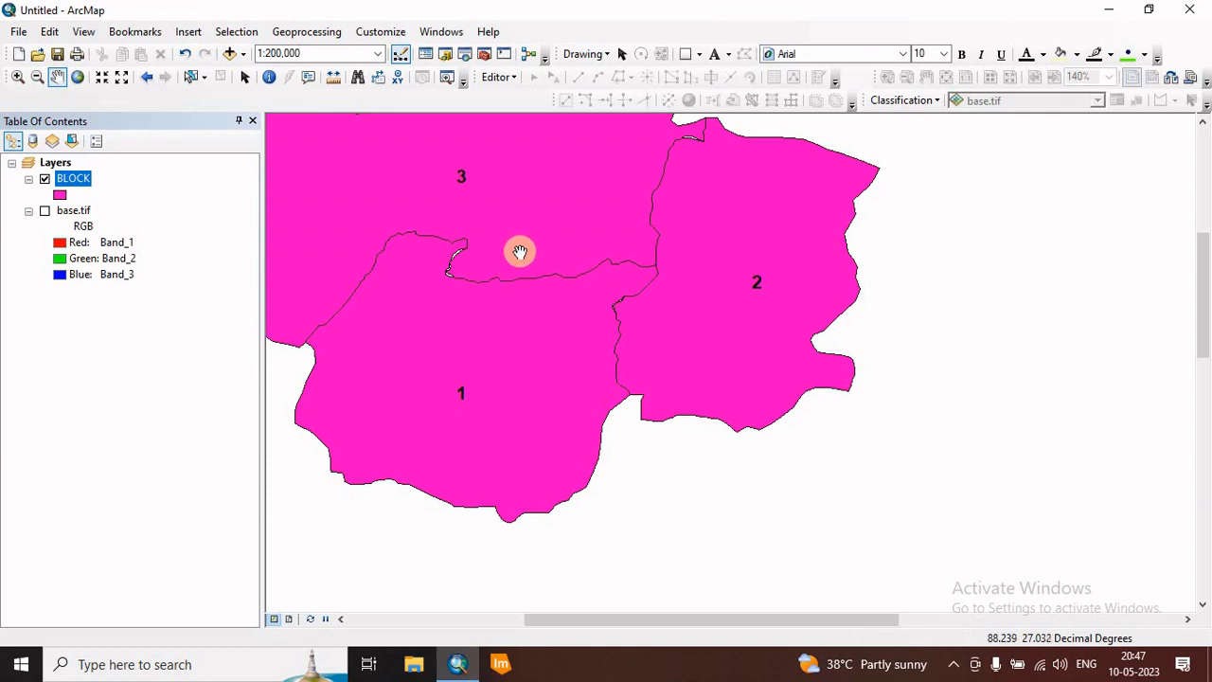
drag(520, 252, 625, 313)
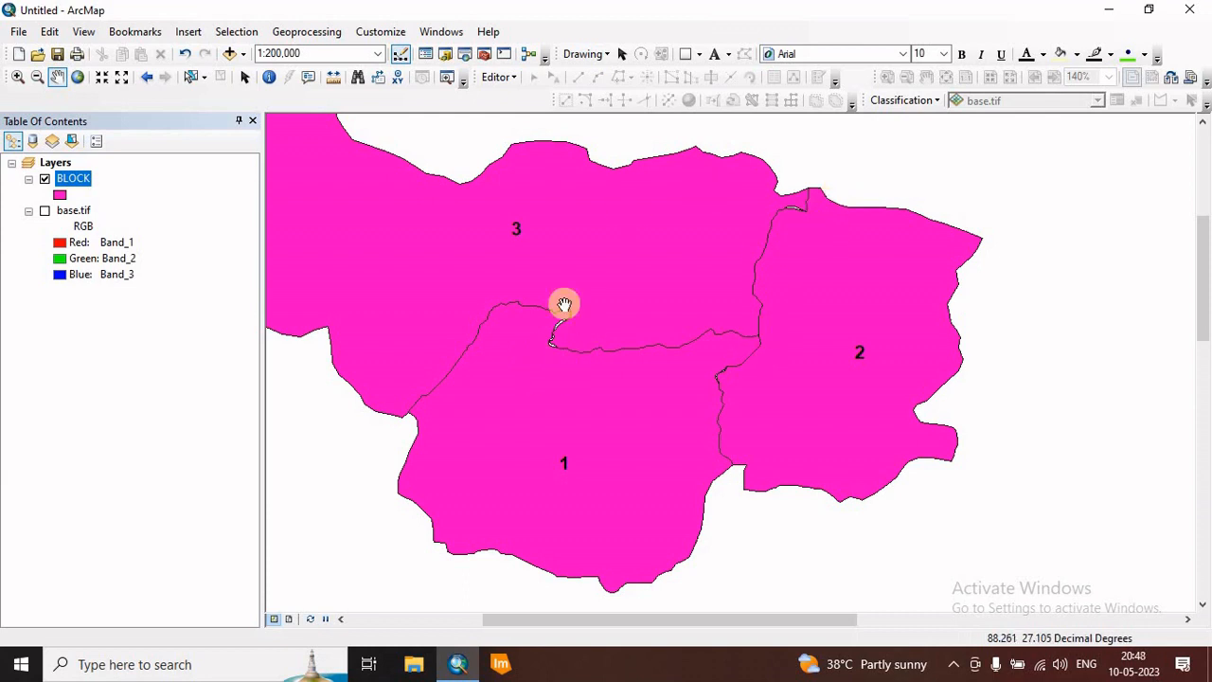
scroll(662, 308, up, 1)
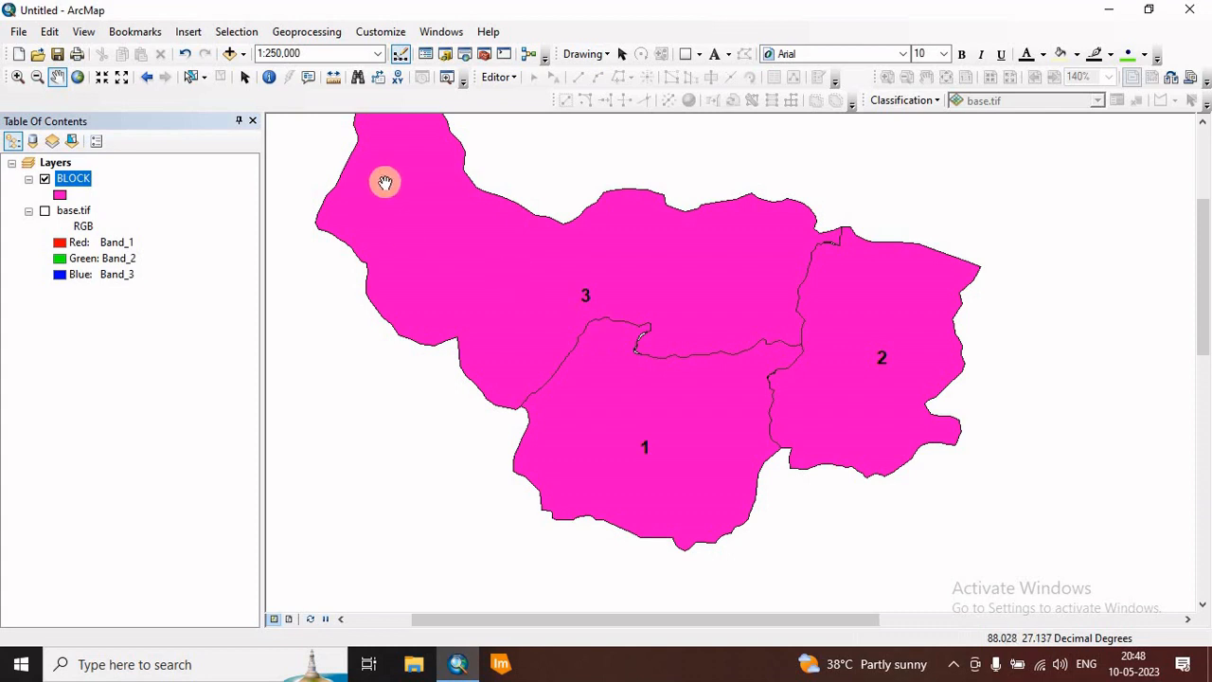
Step: Start a new shapefile in the arcmap folder, naming it ddd and setting its feature type to Polygon
click(446, 54)
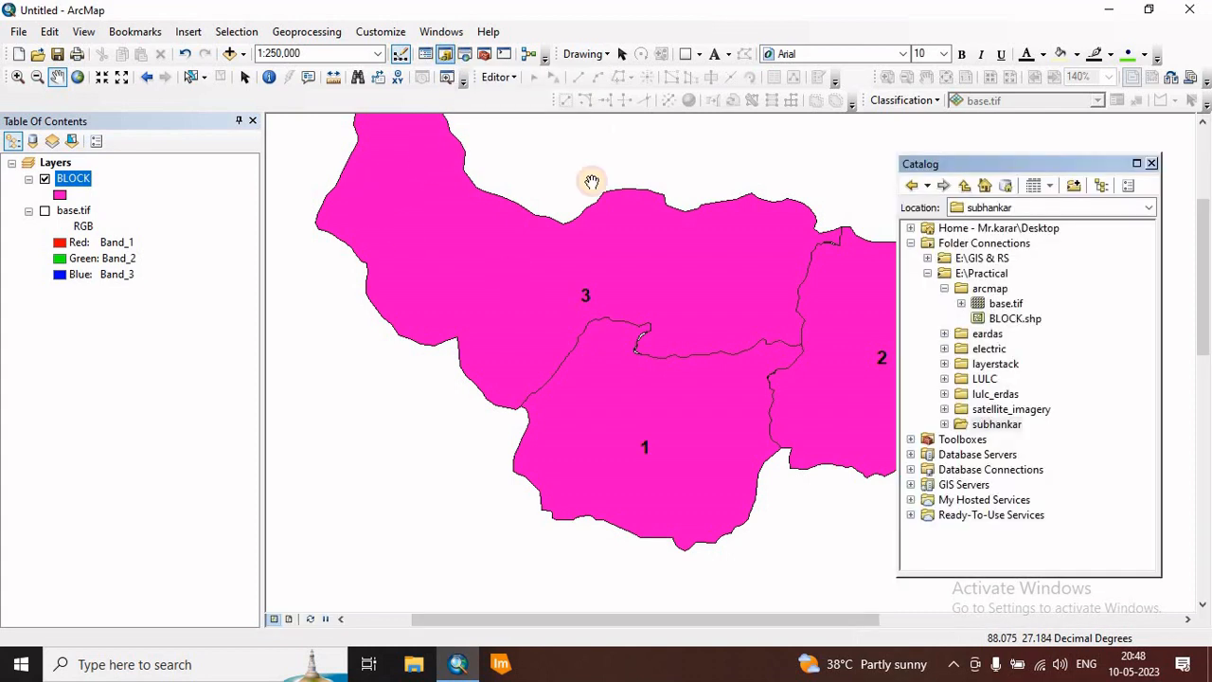
right_click(984, 286)
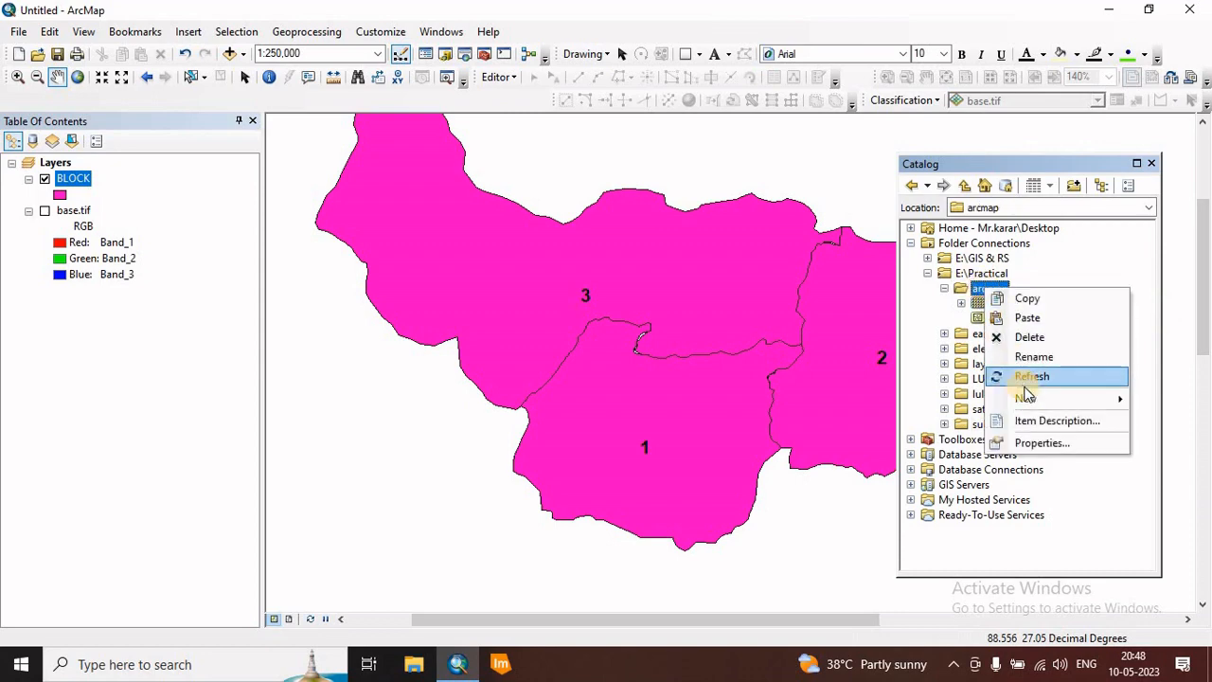
mouse_move(1032, 399)
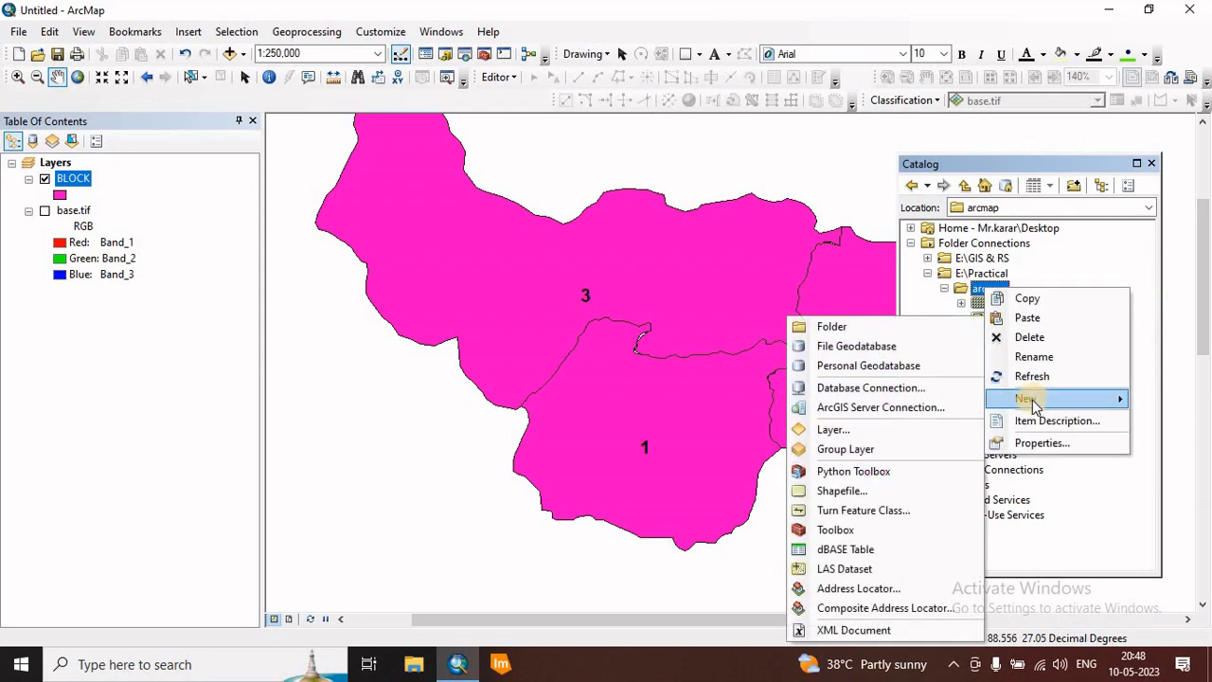
click(837, 491)
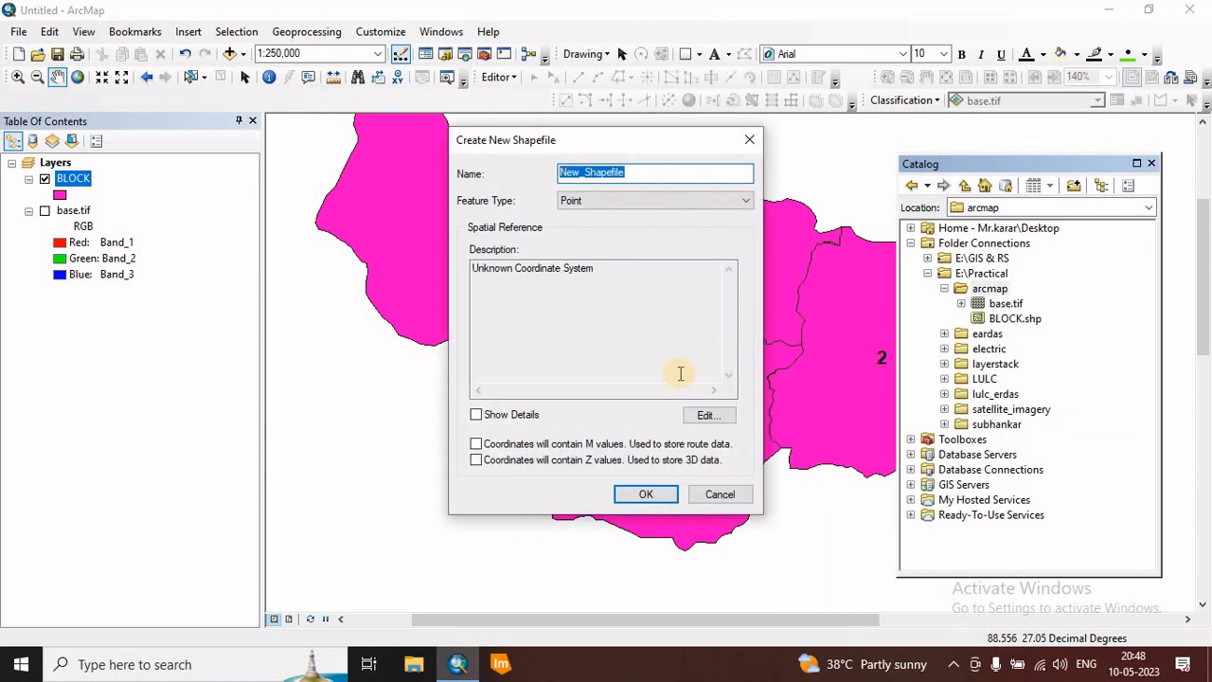
drag(642, 174, 480, 174)
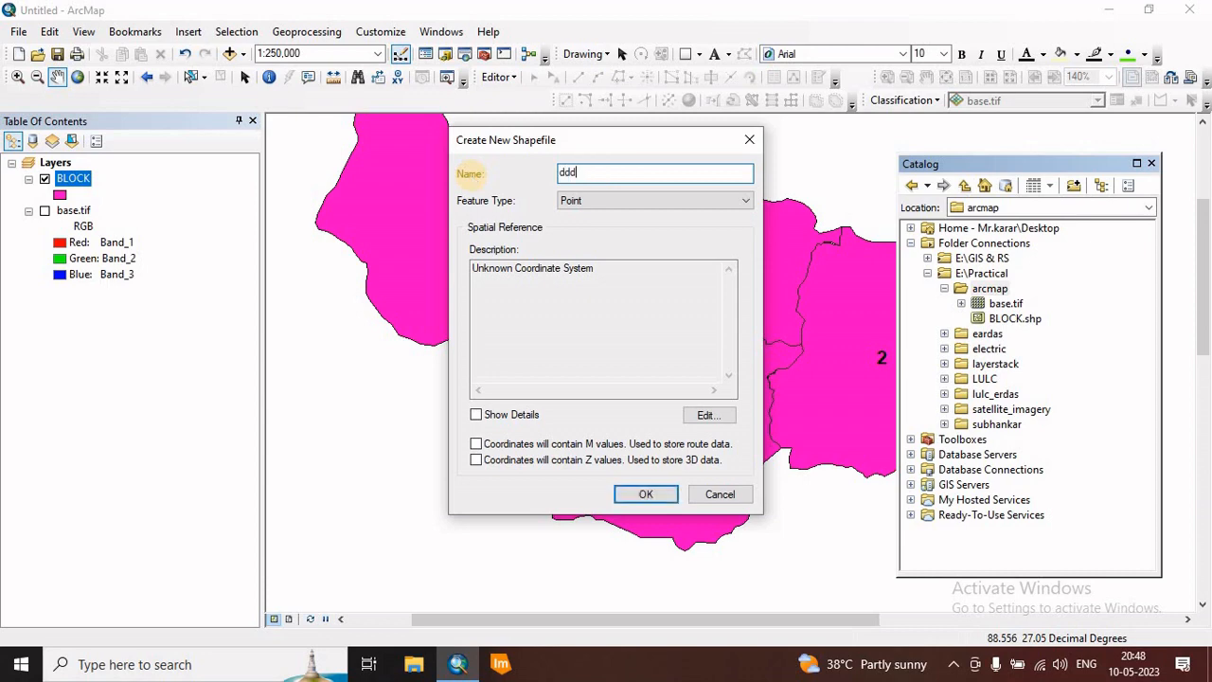
click(637, 201)
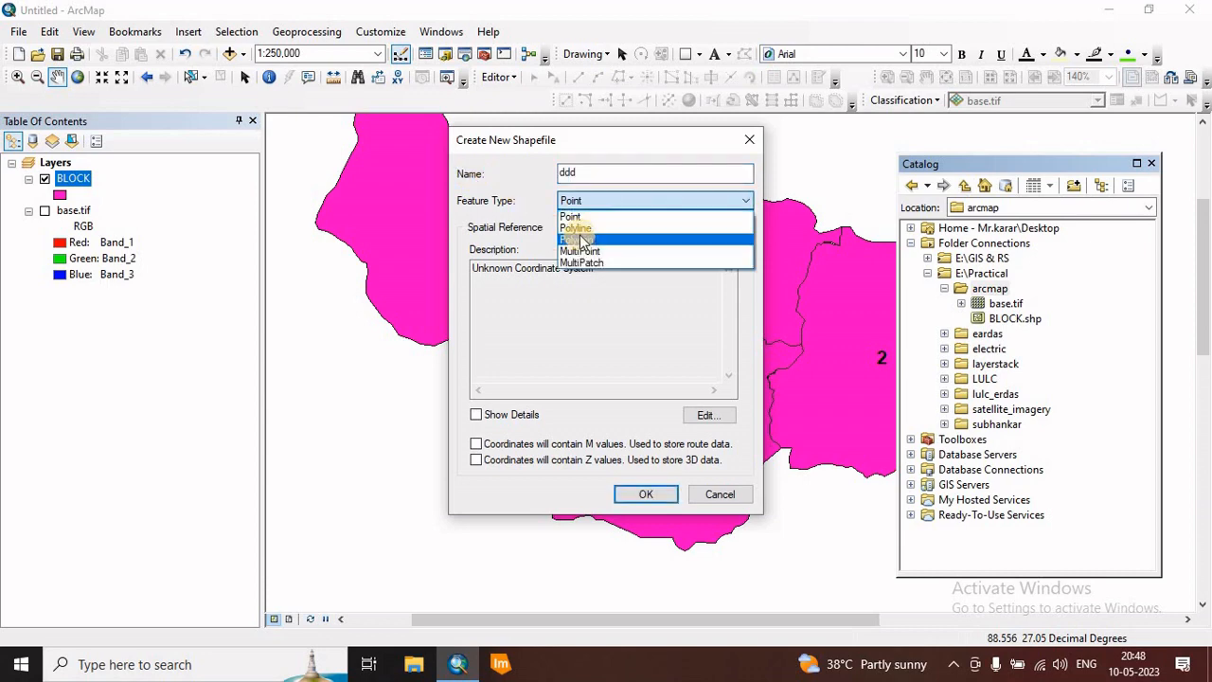
click(586, 241)
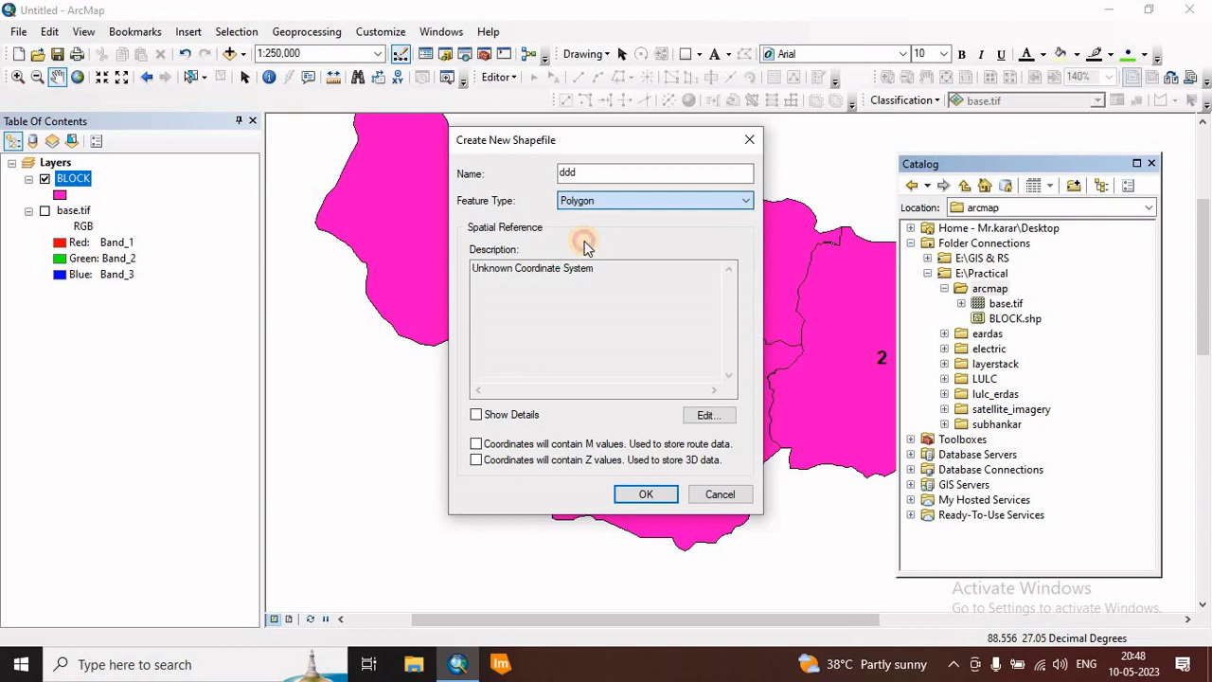
Step: Import the spatial reference from BLOCK.shp for the new shapefile and create it
click(707, 415)
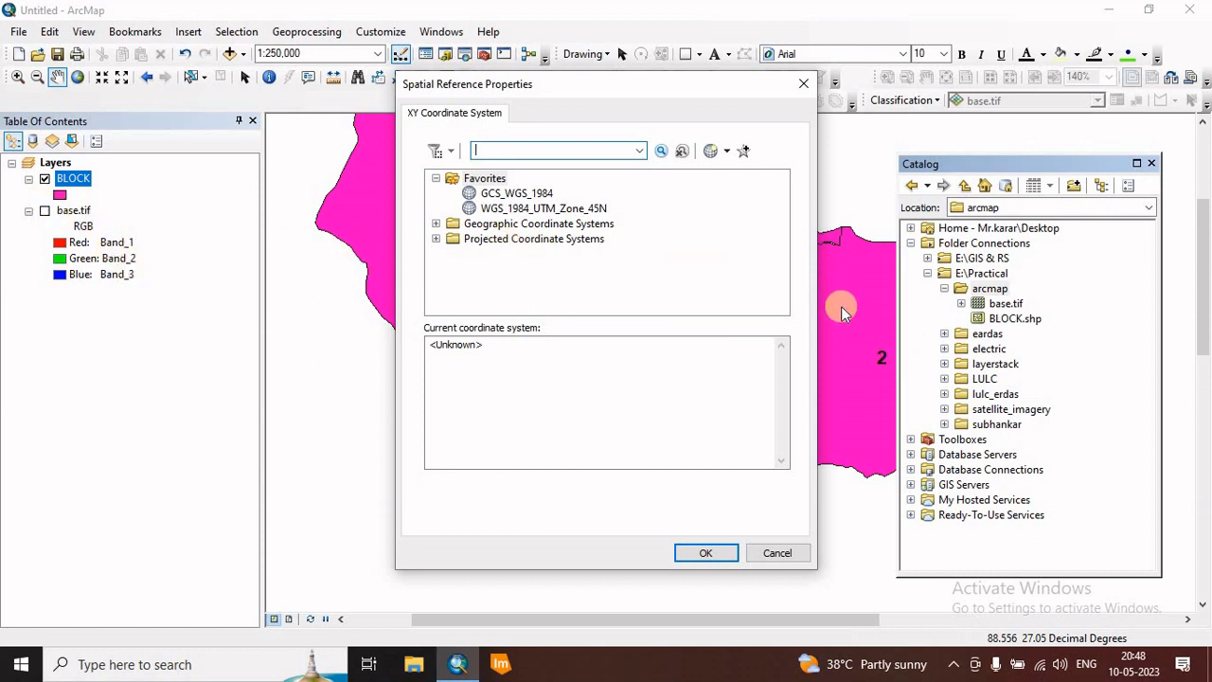
click(731, 154)
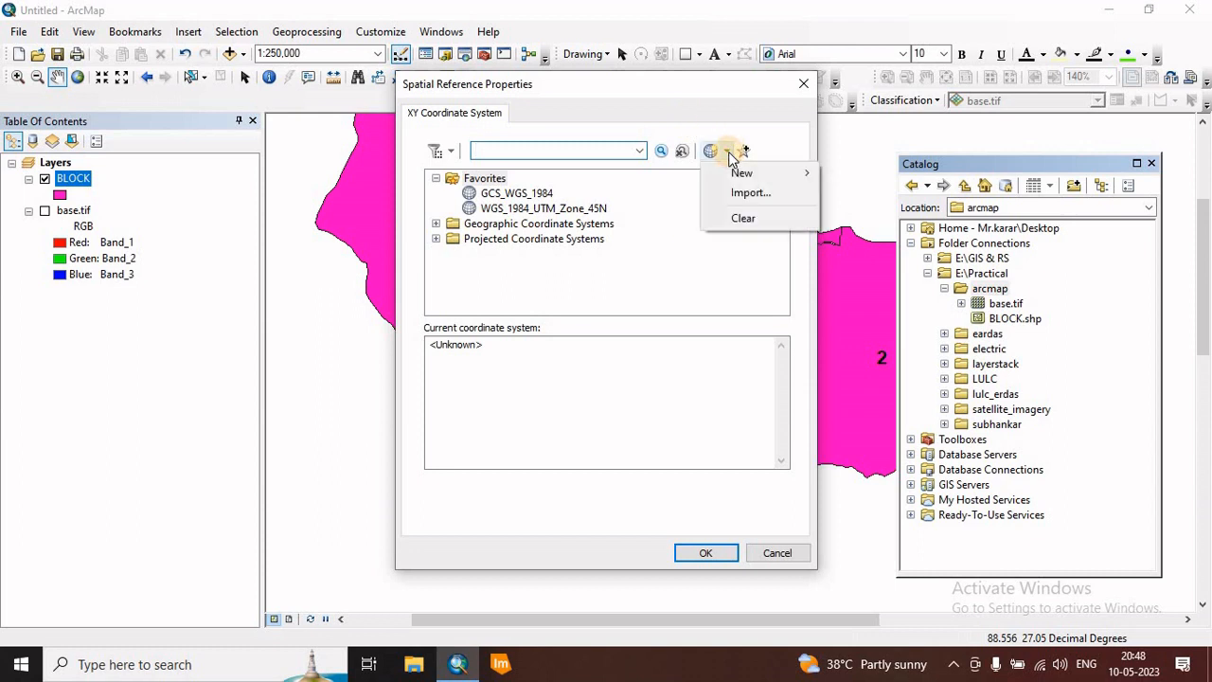
click(763, 195)
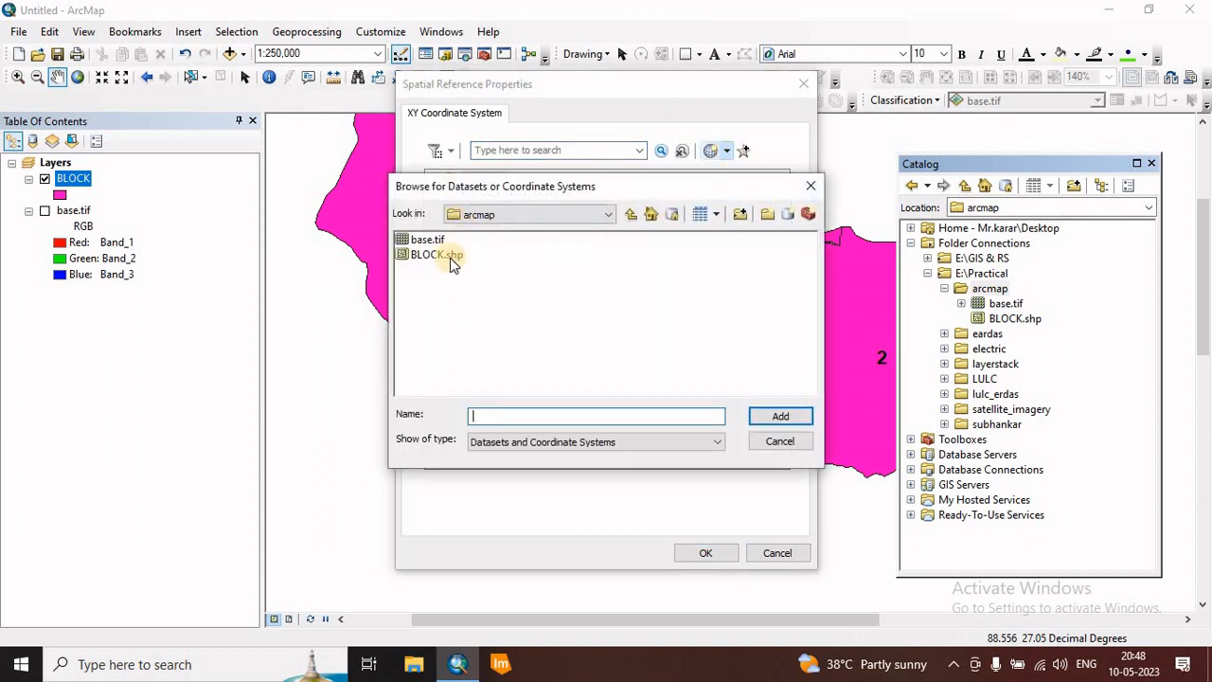
click(432, 255)
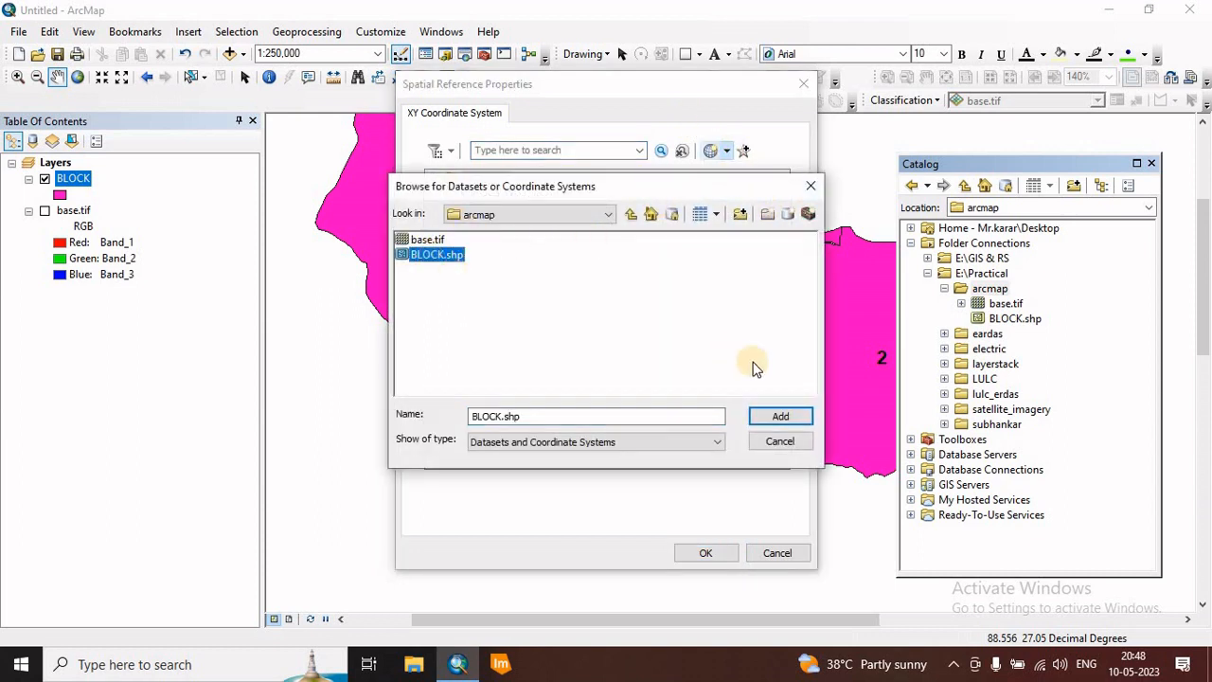
click(780, 415)
click(706, 553)
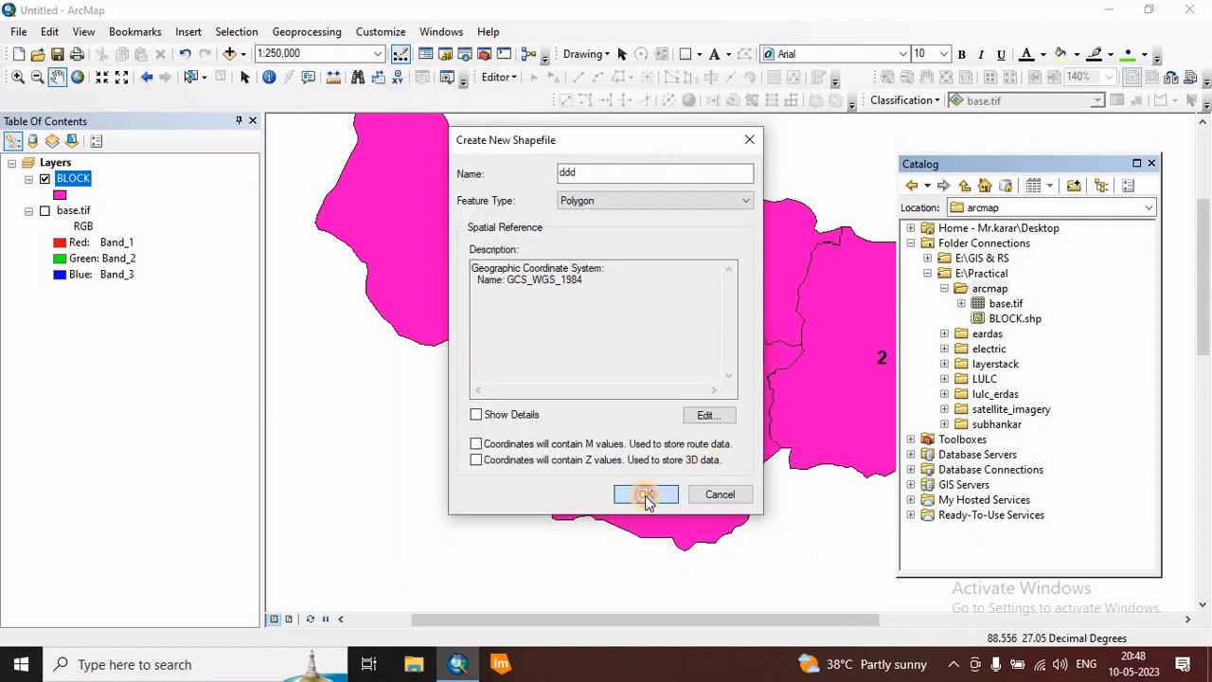
click(646, 496)
Step: Start an edit session and draw a rectangle feature in the ddd layer that completely encloses blocks 1, 2 and 3
click(499, 76)
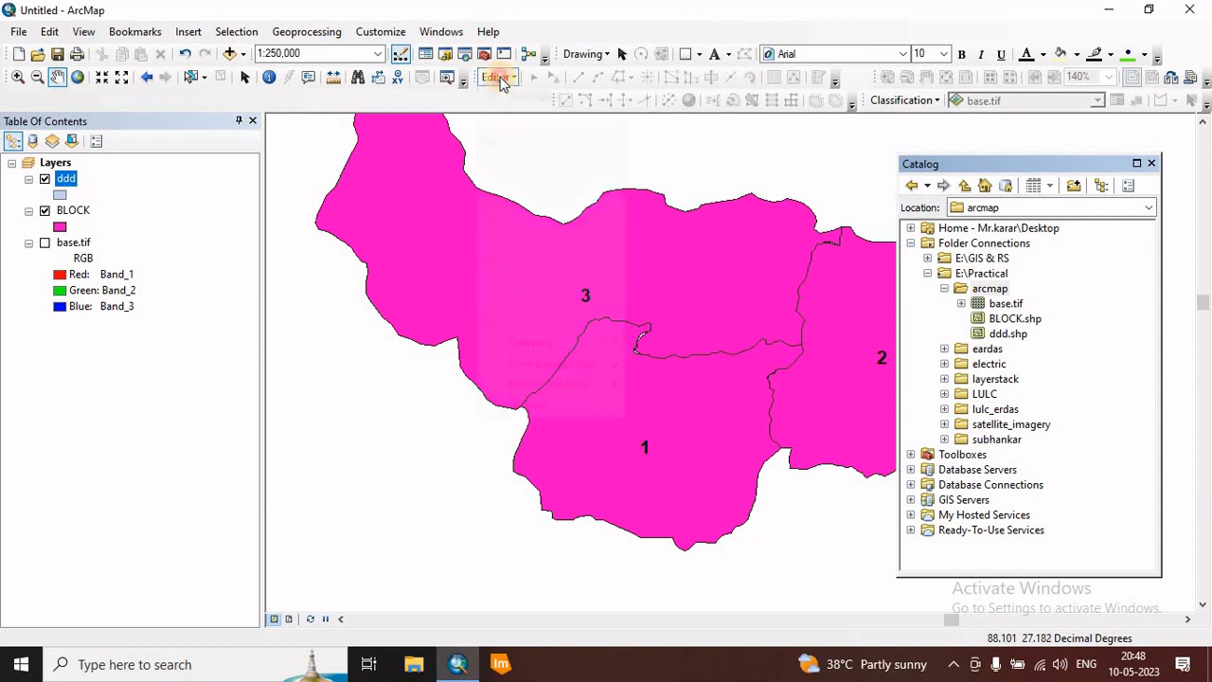
click(522, 95)
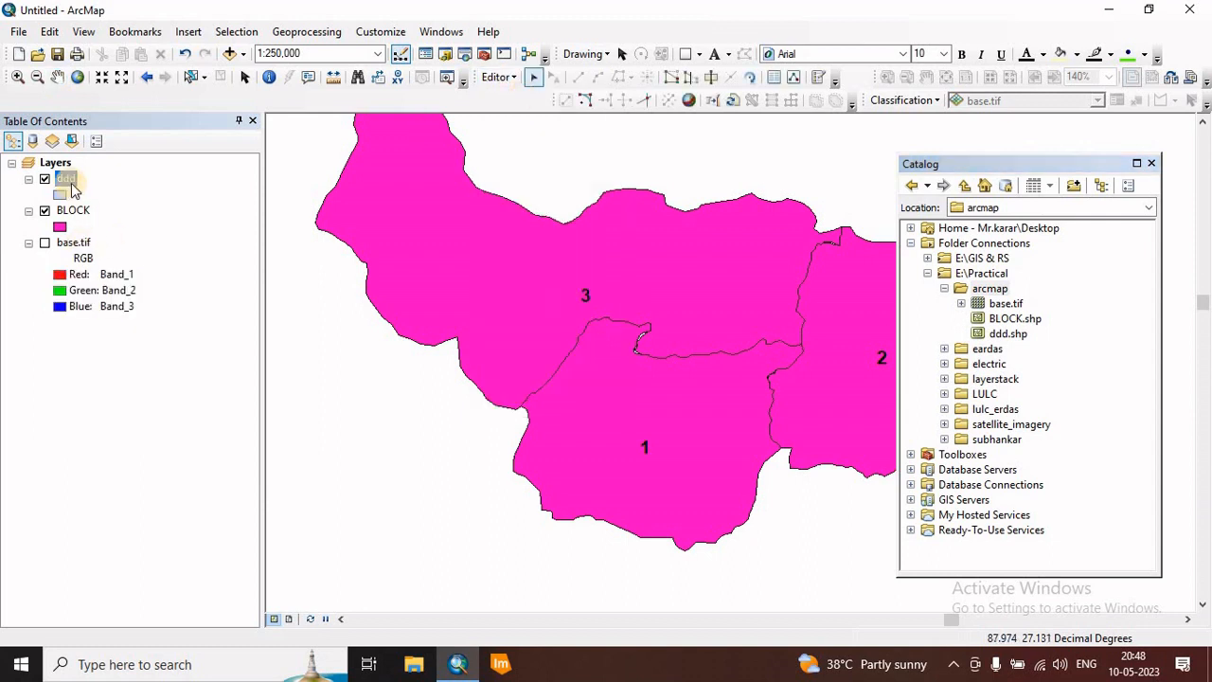
click(819, 78)
click(876, 194)
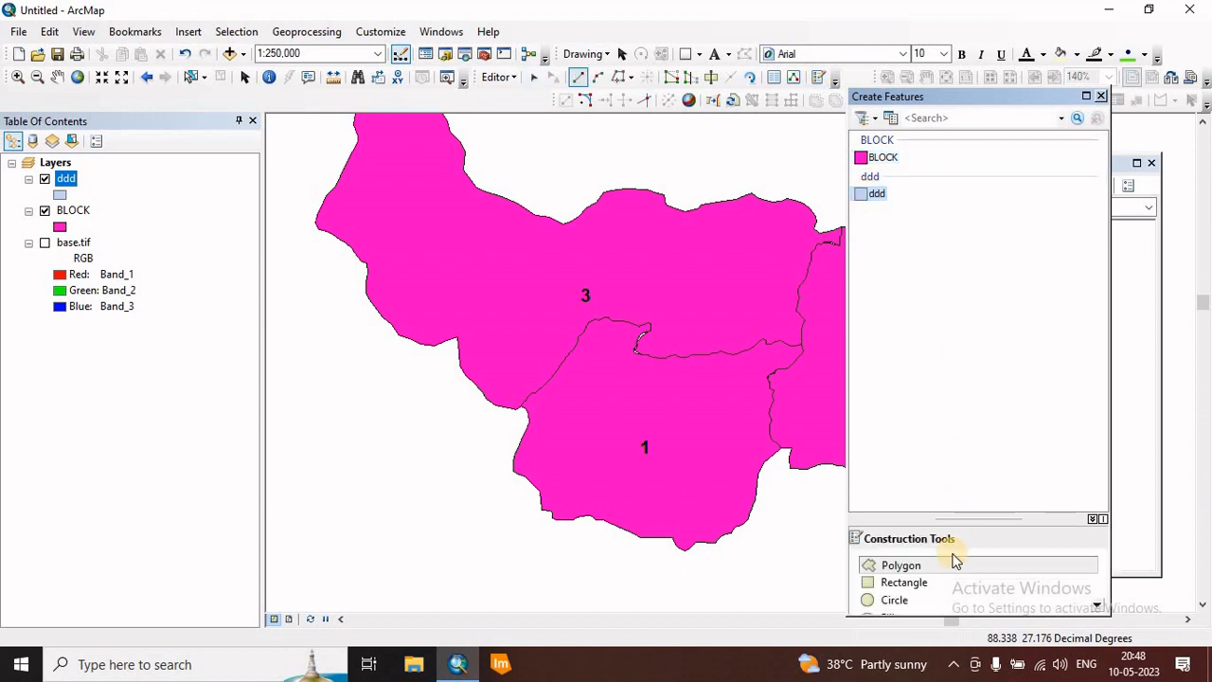
click(893, 584)
scroll(676, 492, up, 4)
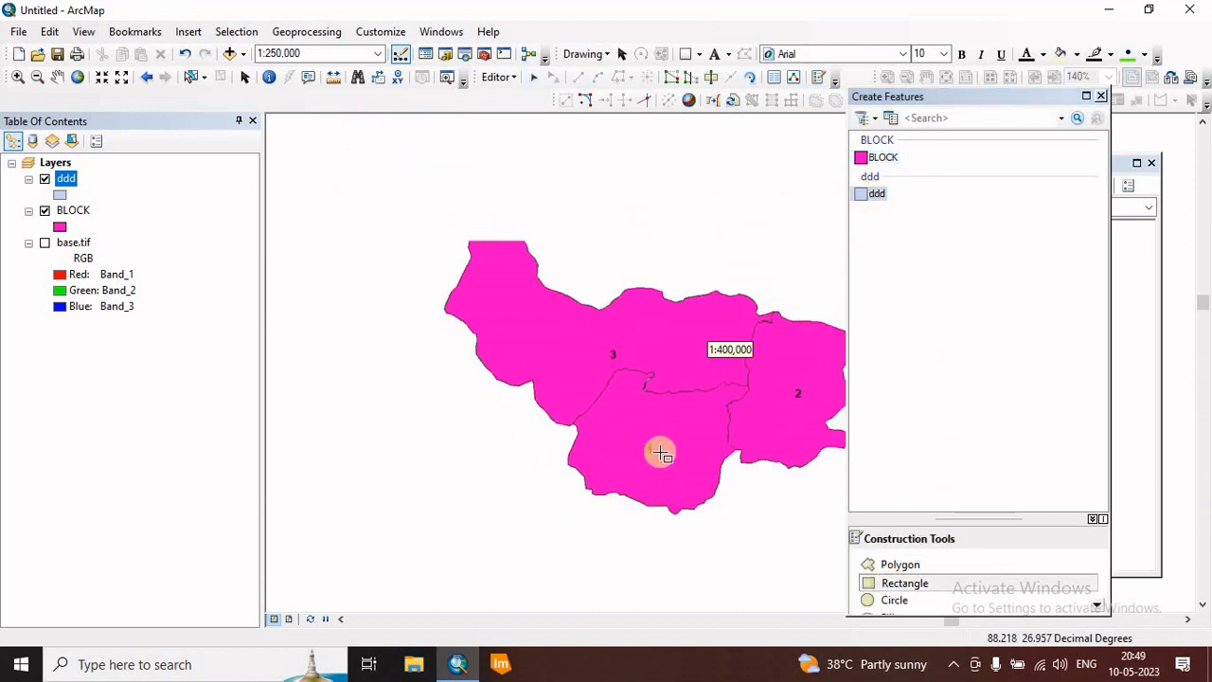
click(524, 307)
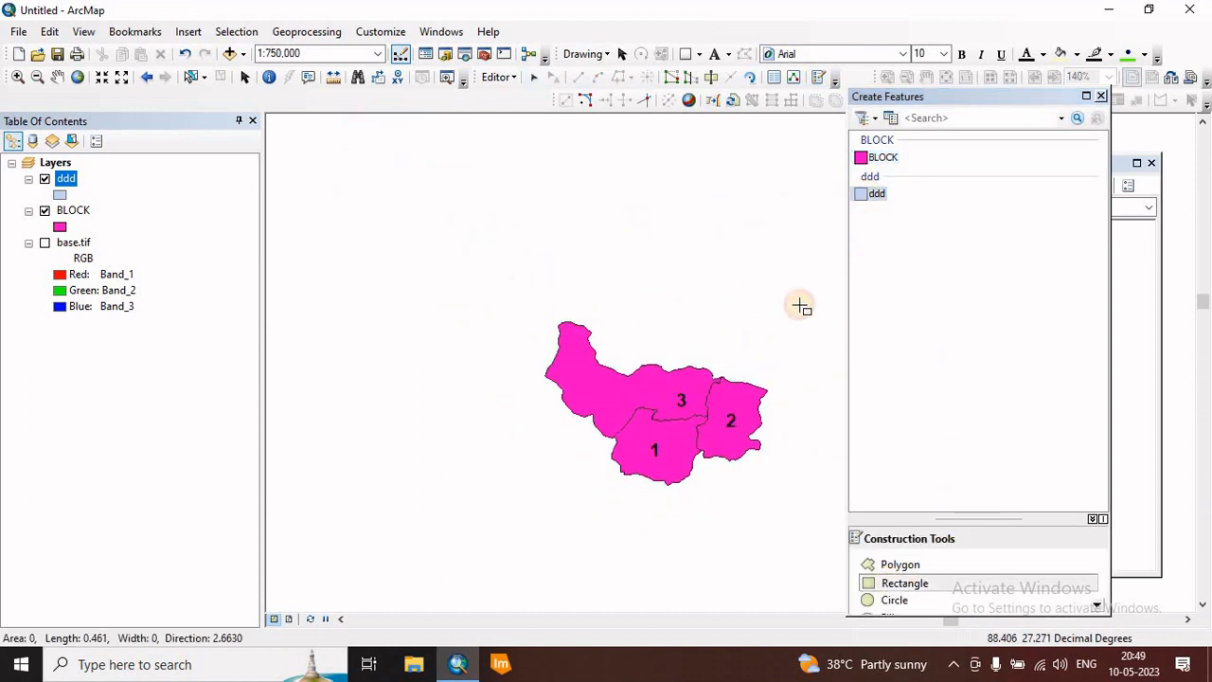
click(777, 317)
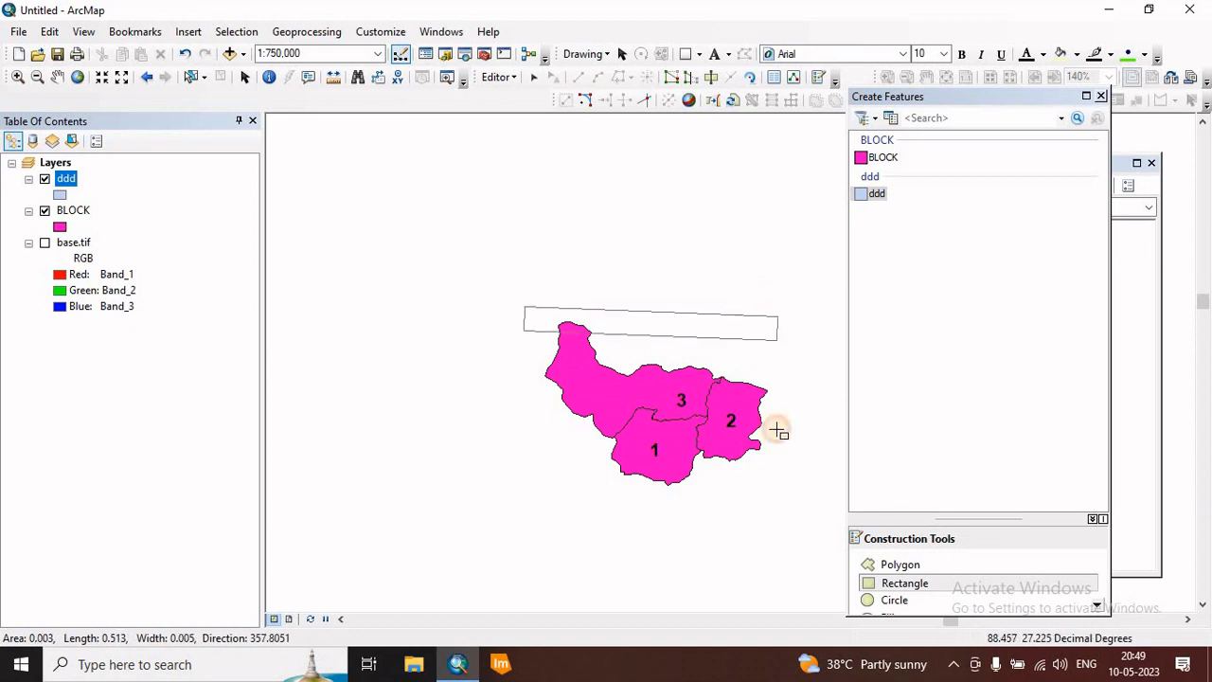
click(785, 519)
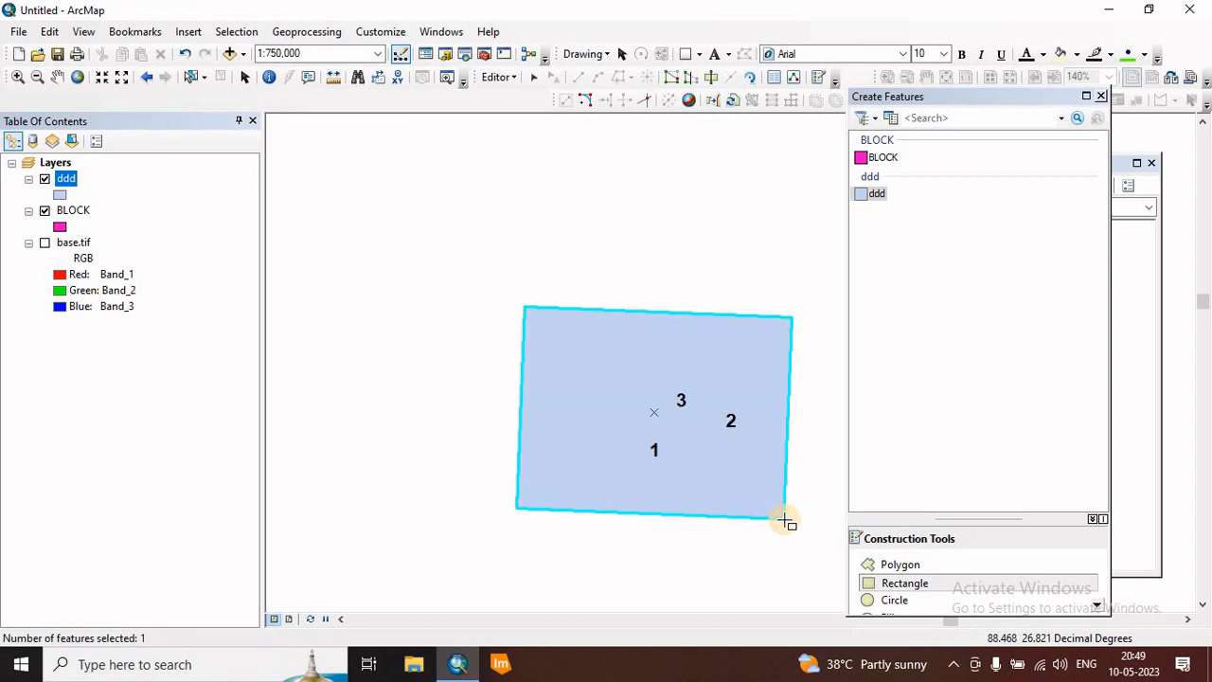
Step: Save the rectangle edits, stop the edit session and close the feature creation window
click(498, 77)
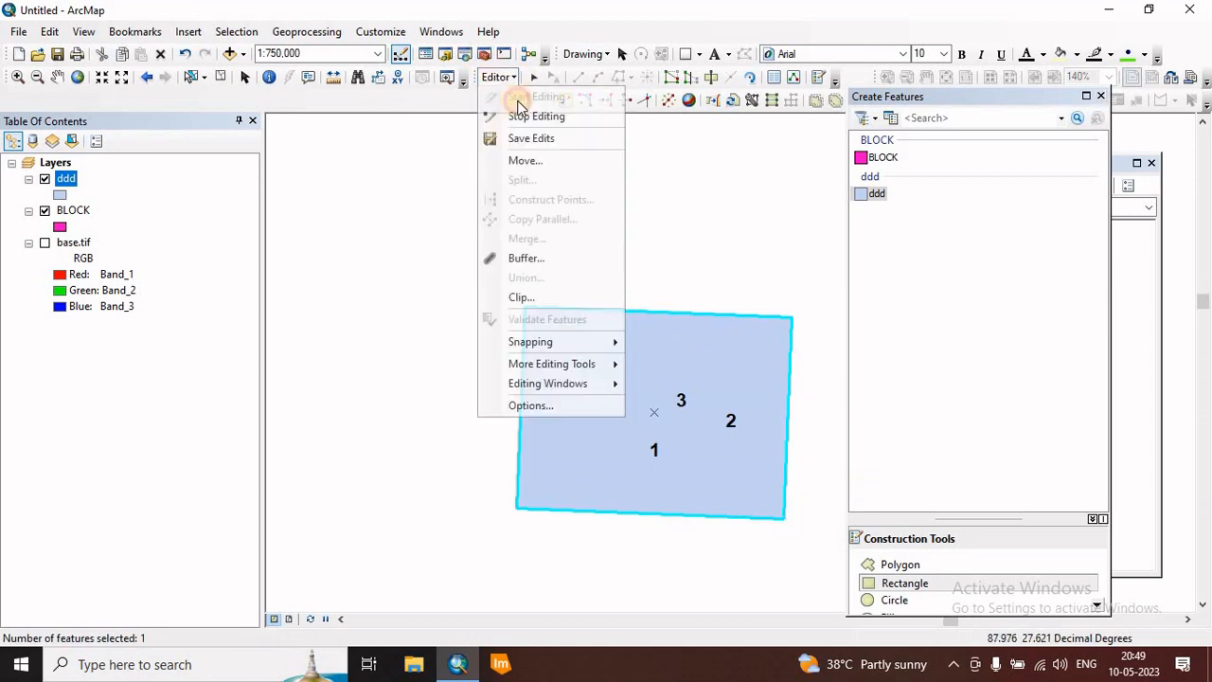
click(535, 141)
click(498, 76)
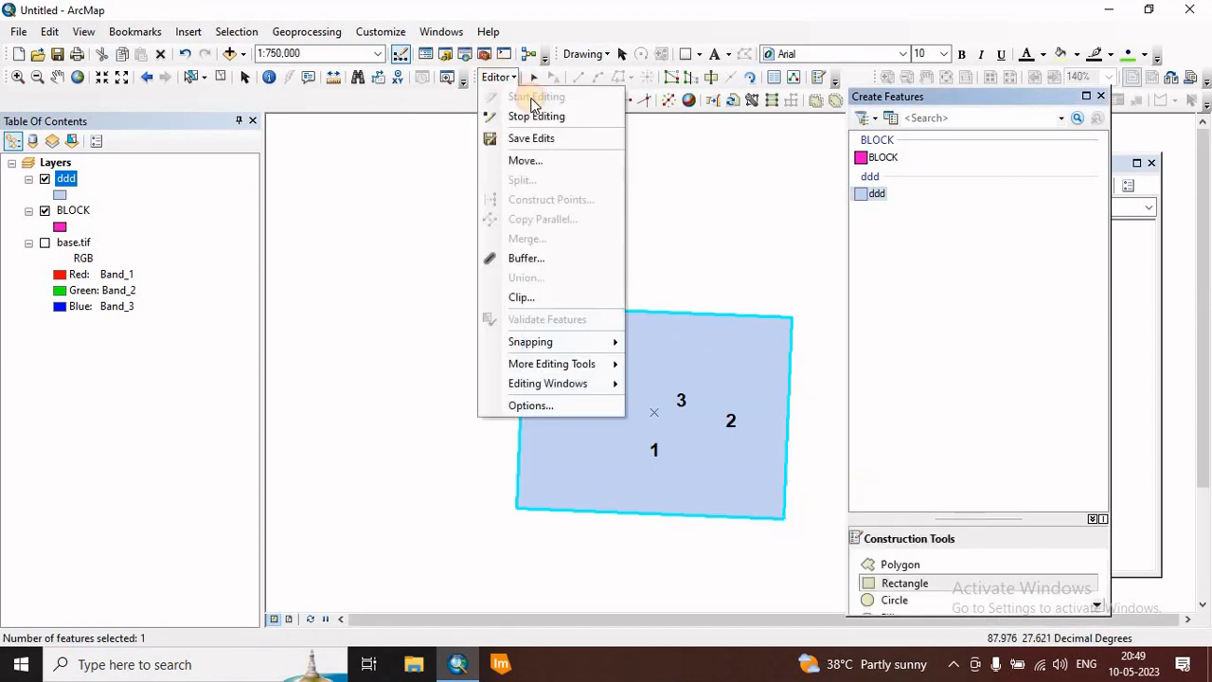
click(533, 115)
click(1102, 96)
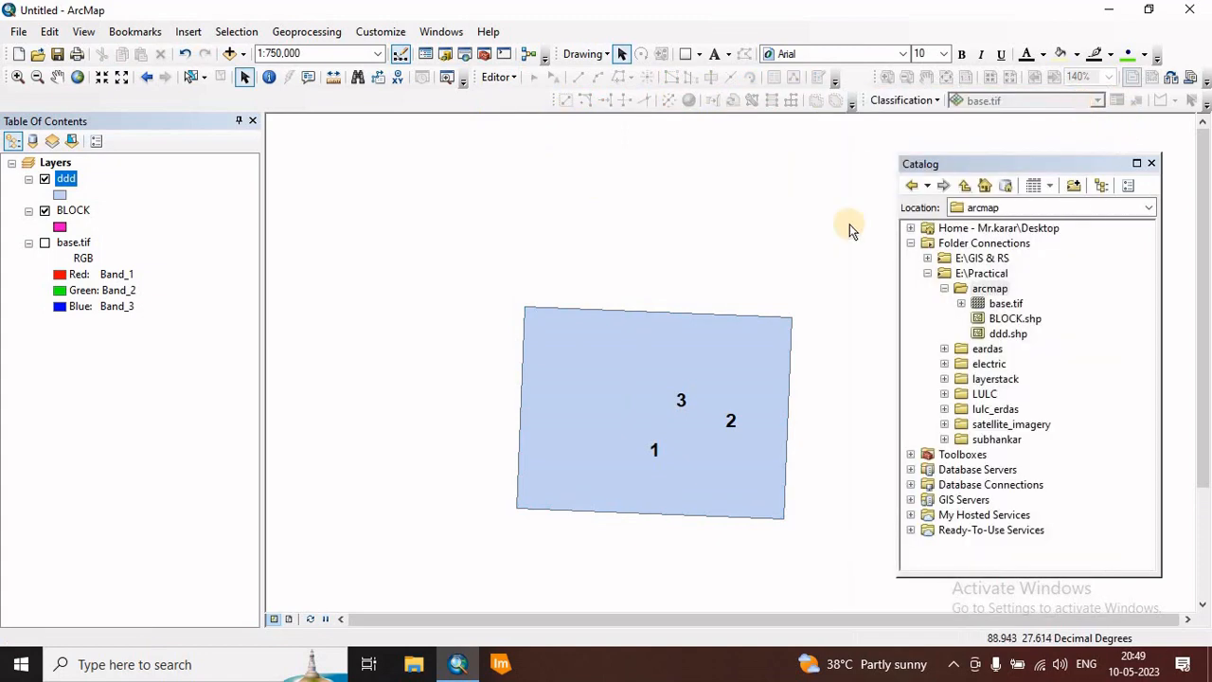
Step: Change the ddd layer's symbol to Hollow so the blocks show inside the rectangle outline
click(61, 195)
click(404, 301)
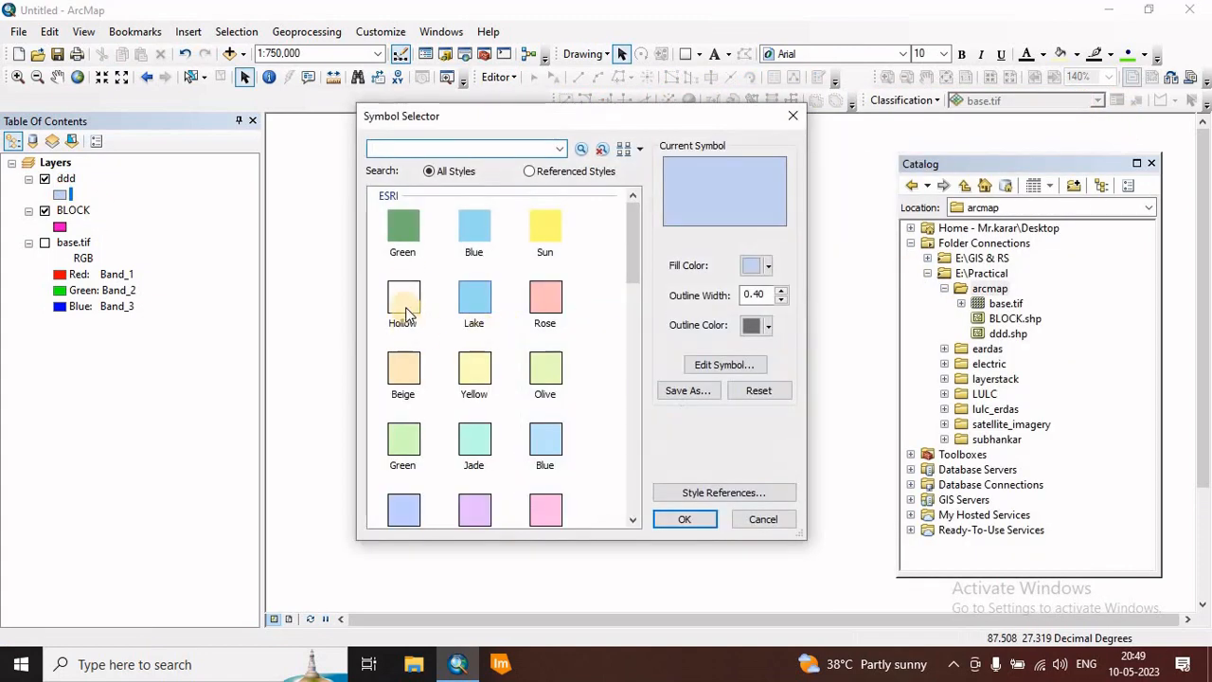
click(686, 520)
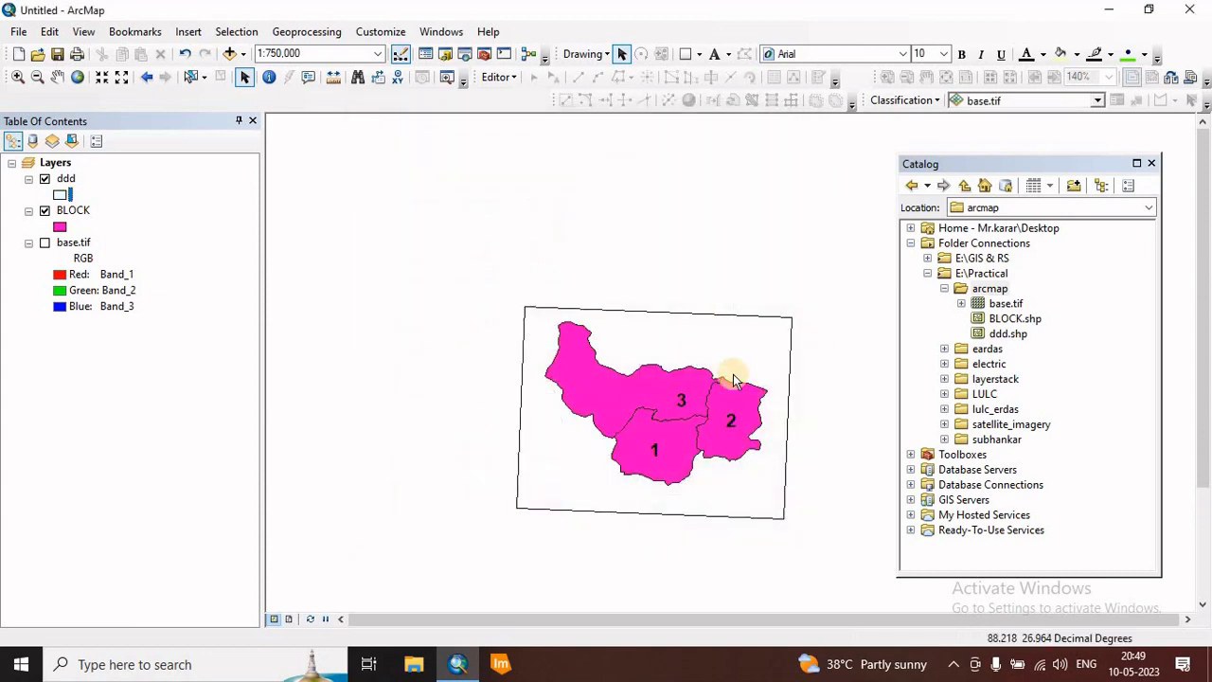
Step: Run the Symmetrical Difference overlay with ddd as input features and BLOCK as update features, keeping the default output and ALL join attributes
drag(687, 398, 619, 352)
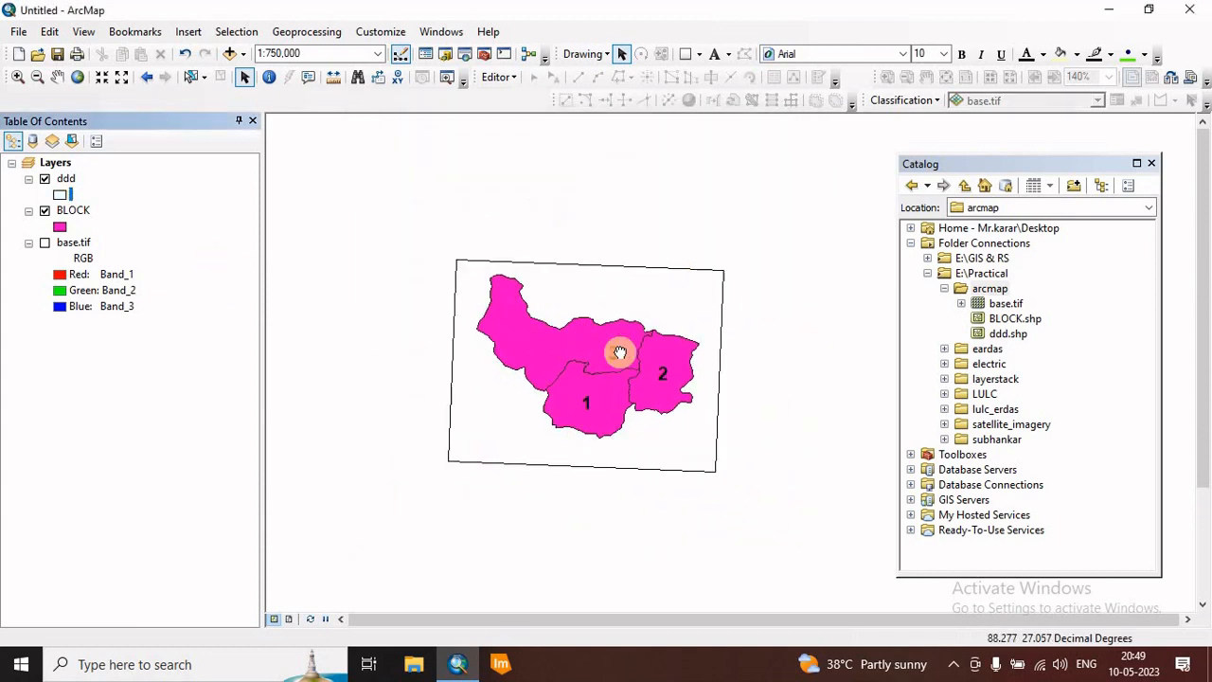
click(484, 54)
scroll(918, 277, up, 4)
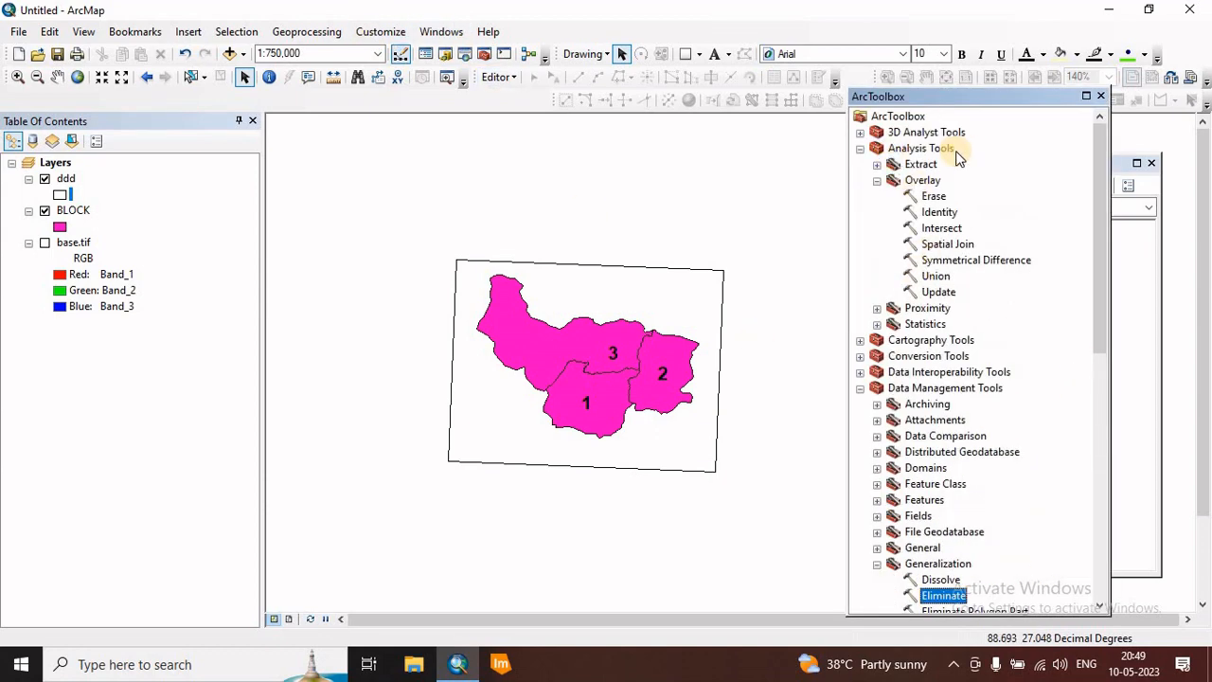
double_click(952, 262)
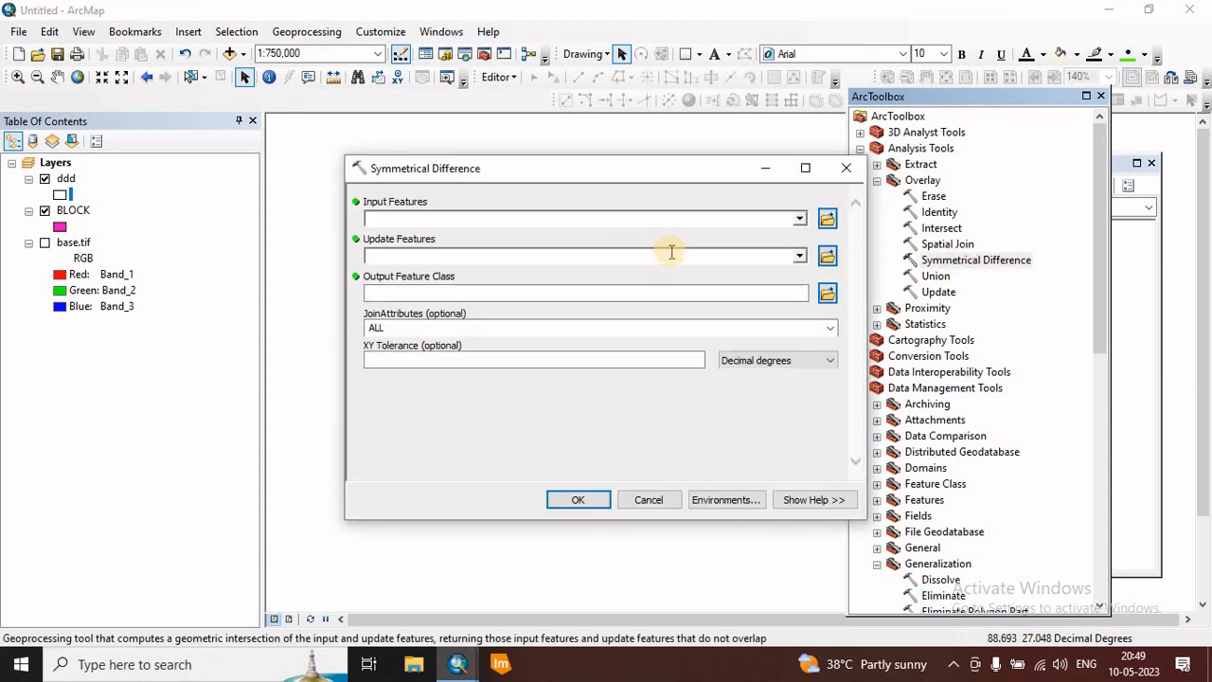
click(799, 219)
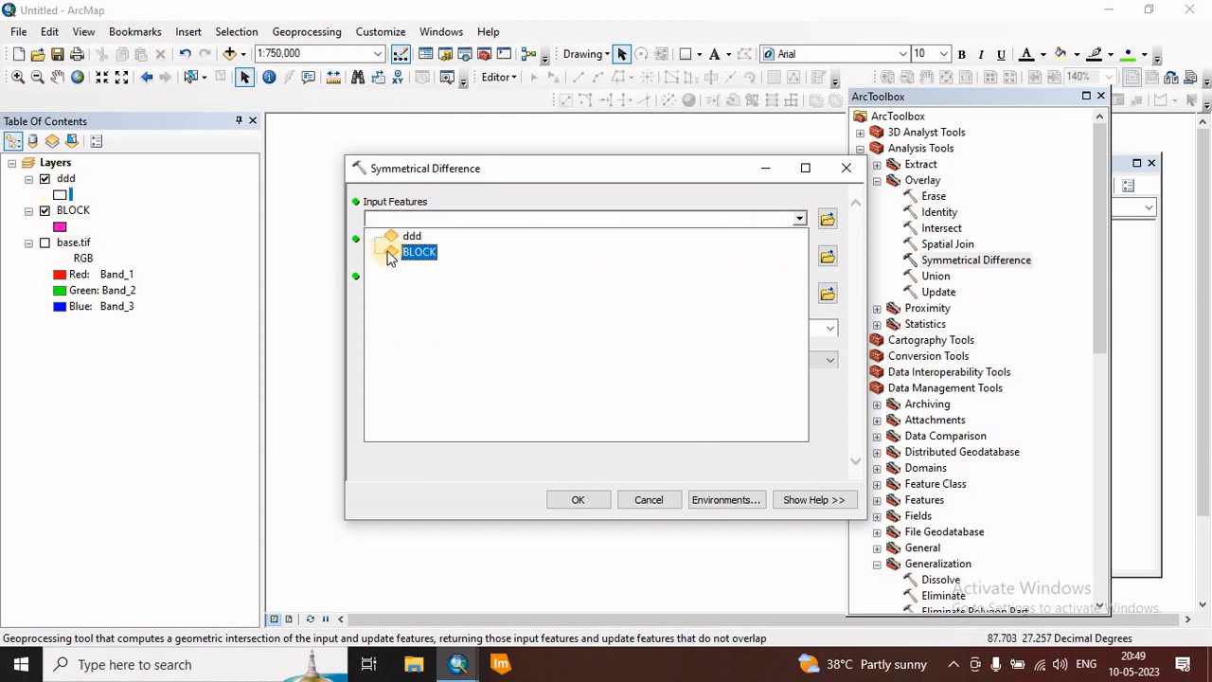
click(412, 236)
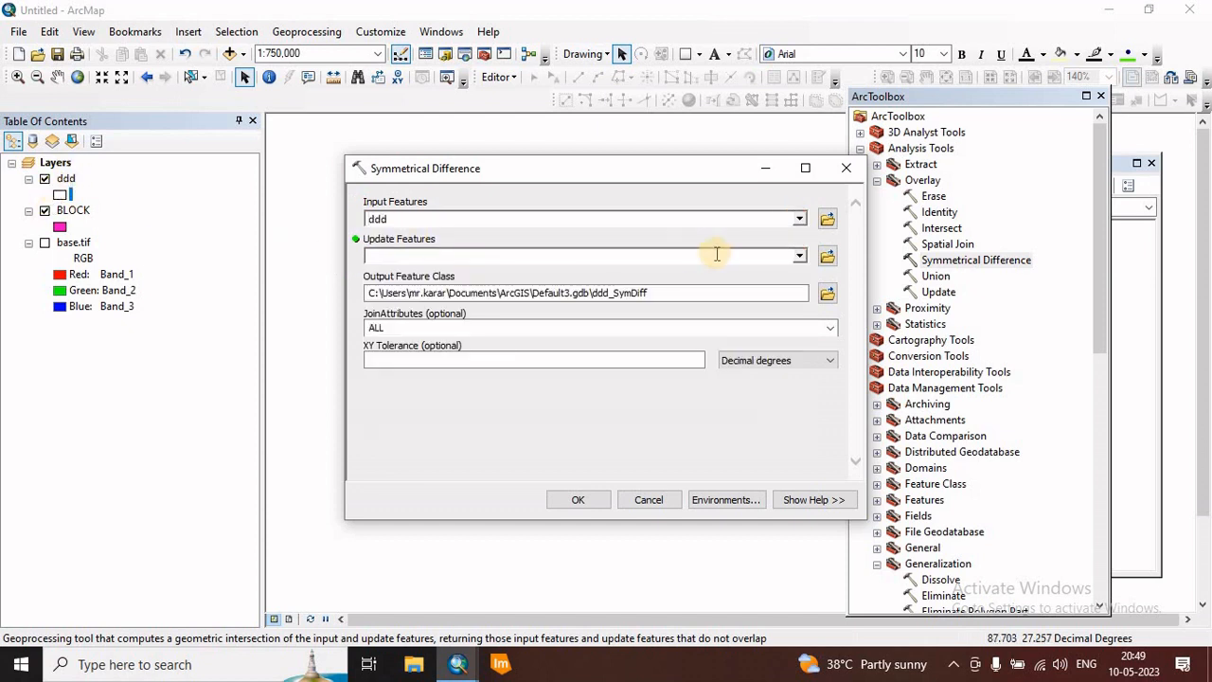
click(799, 257)
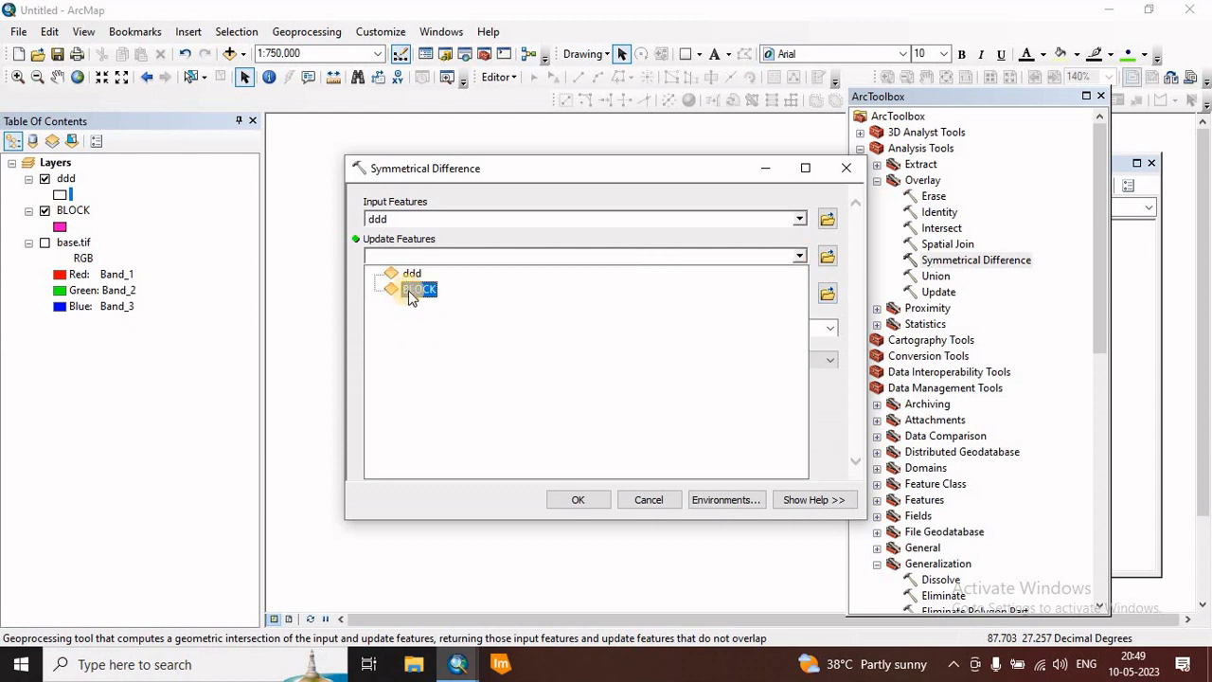
click(410, 291)
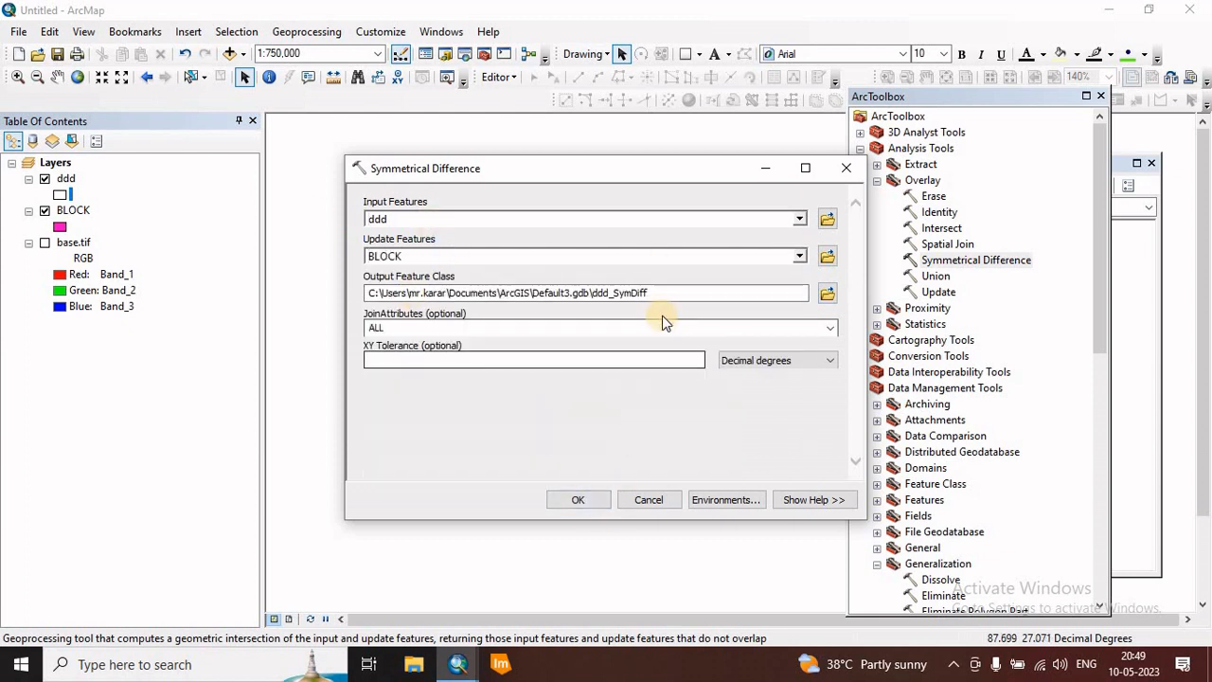
click(658, 291)
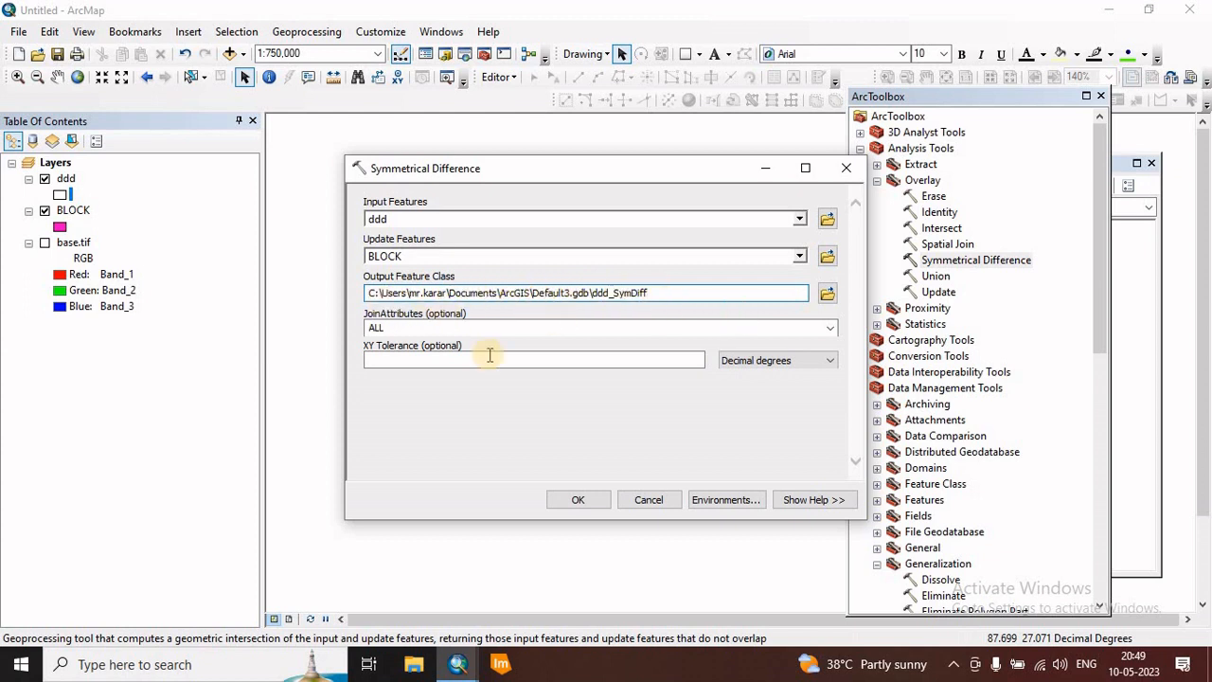
click(578, 499)
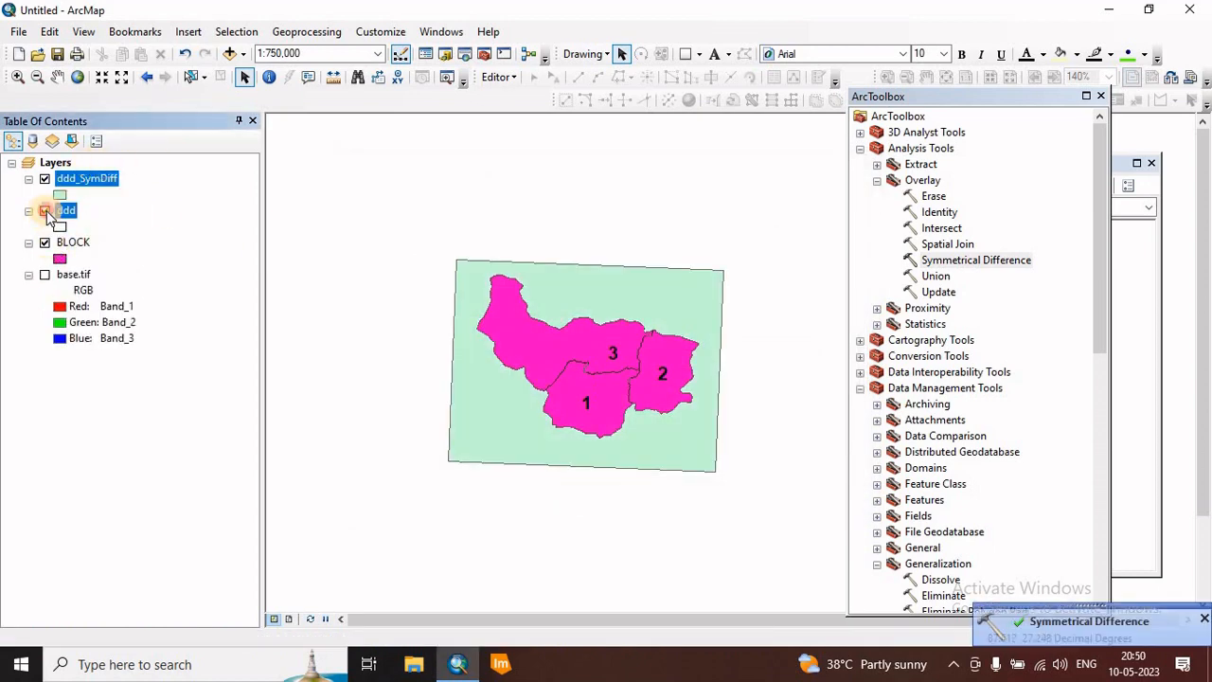
Step: Hide the ddd and BLOCK layers so that only the symmetrical difference result is drawn
click(45, 211)
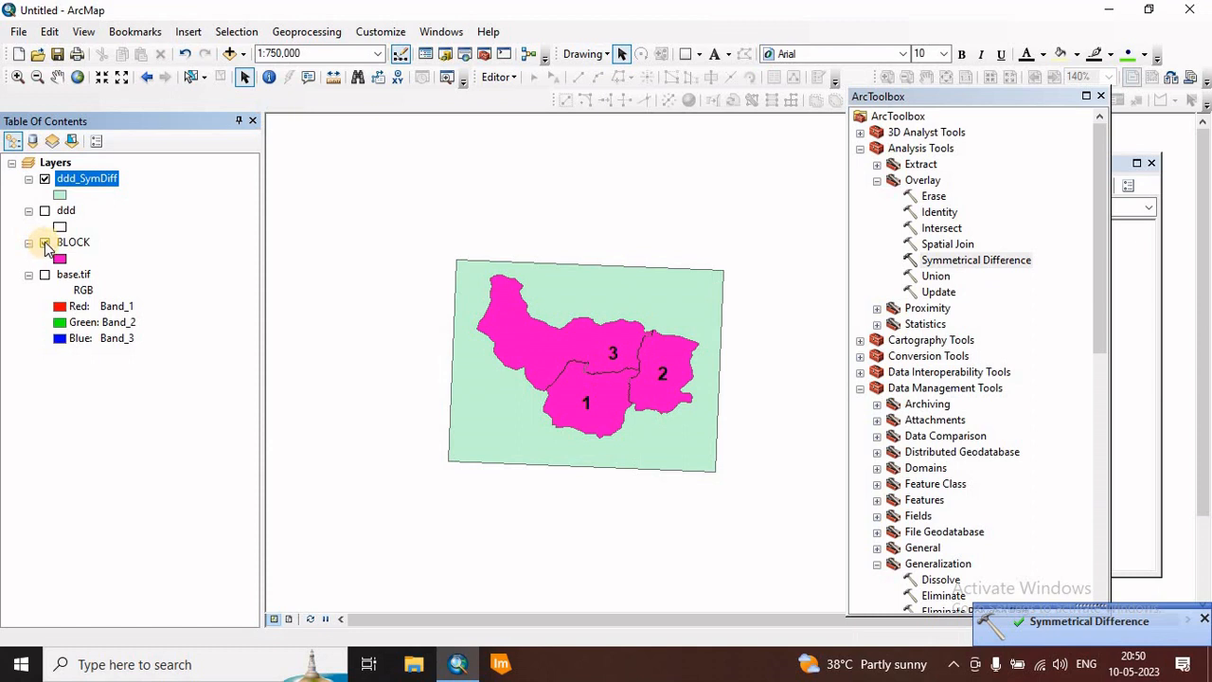
click(45, 243)
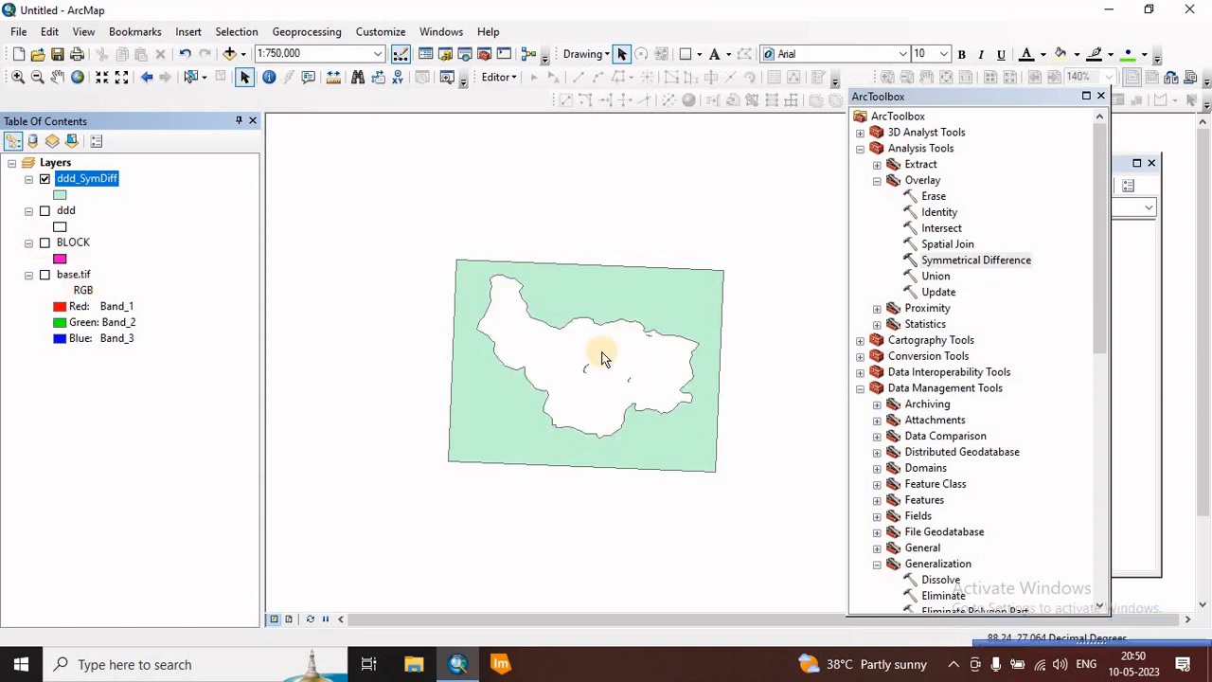
Step: Start an edit session on the ddd_SymDiff layer
scroll(603, 355, up, 2)
click(506, 79)
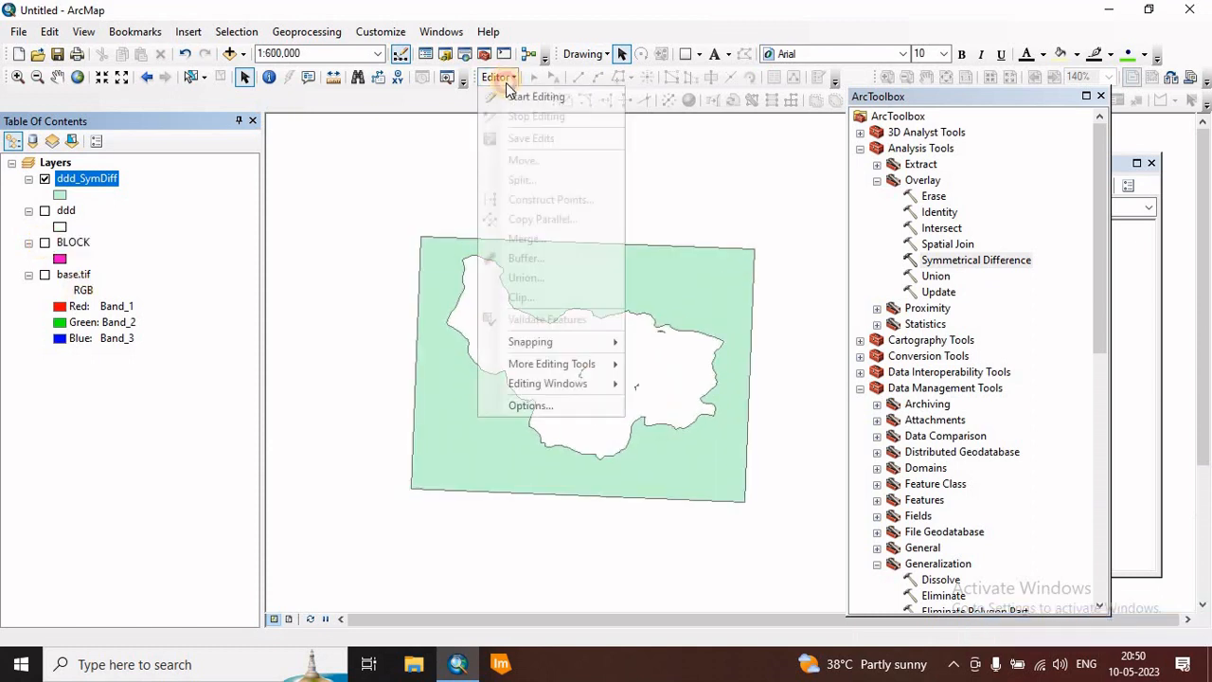
click(530, 99)
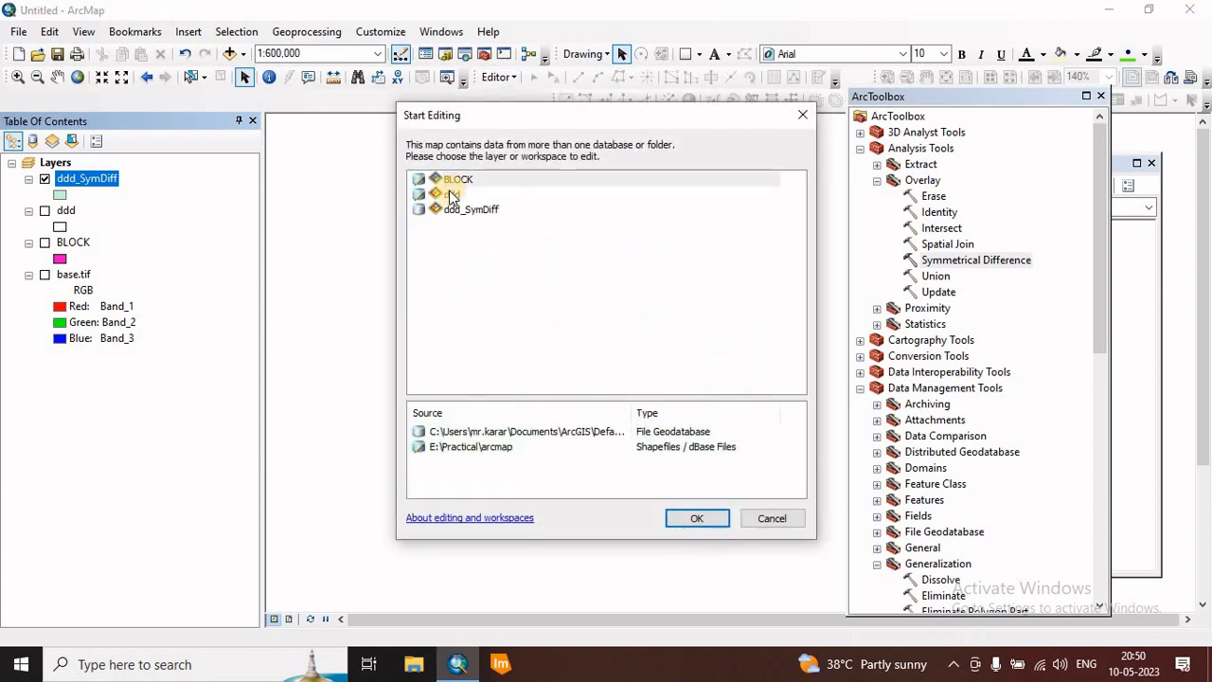
click(477, 210)
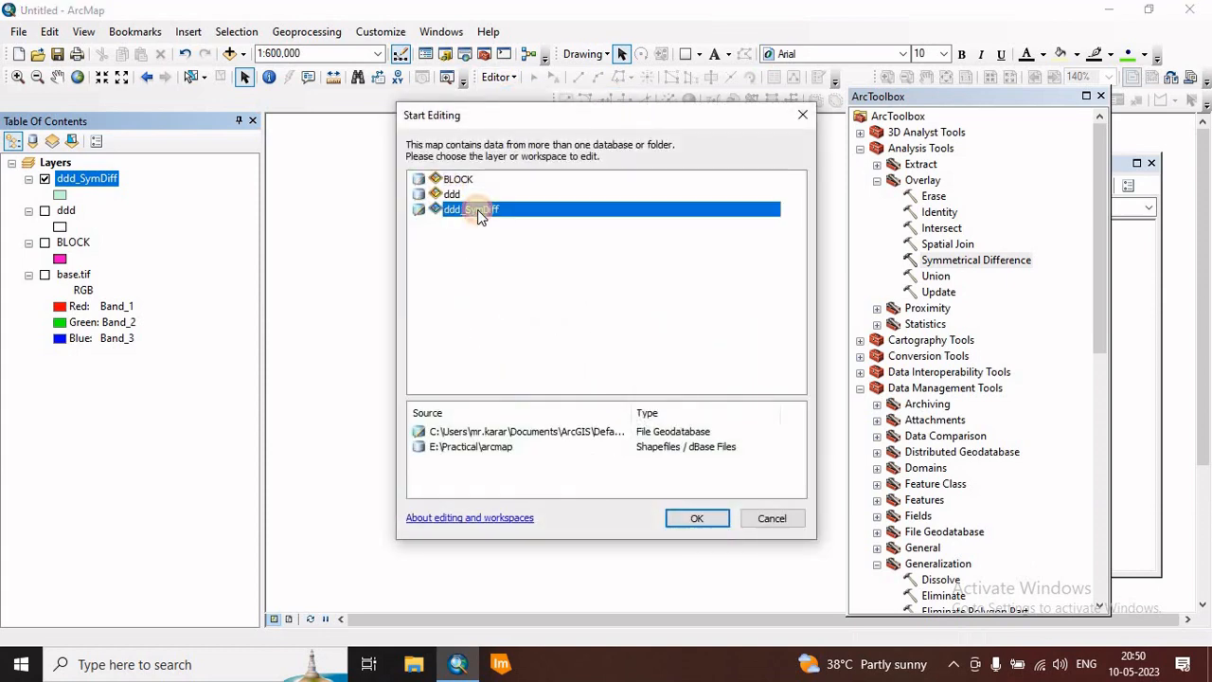
click(697, 520)
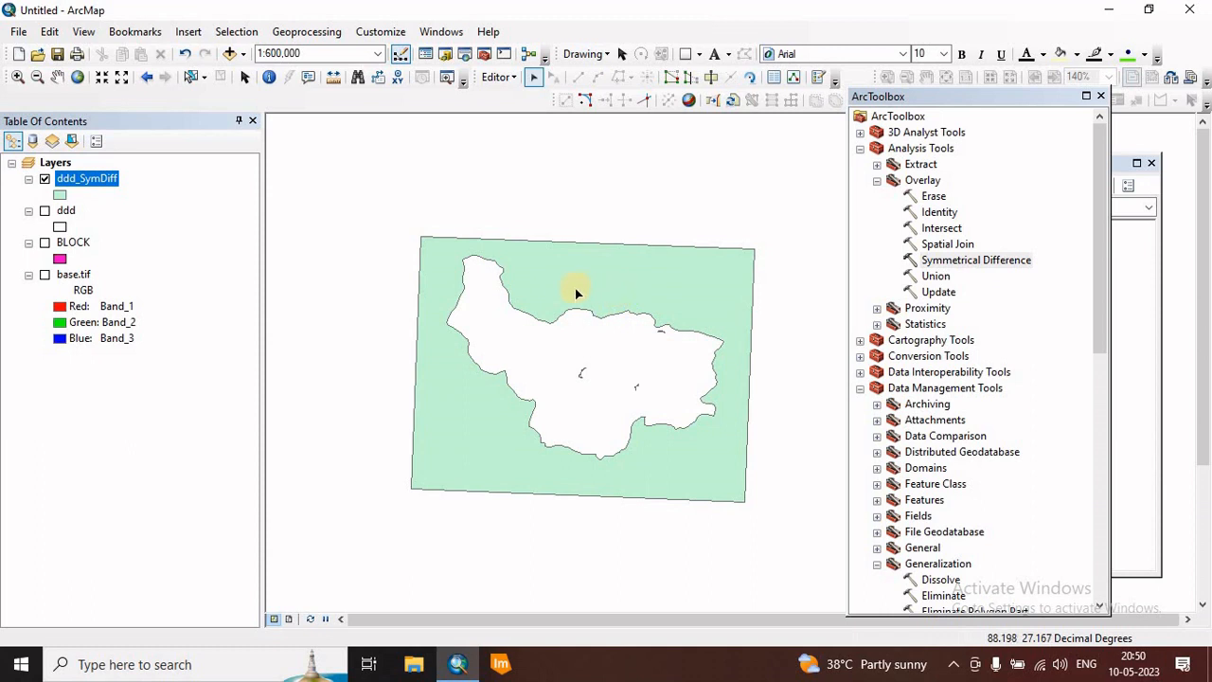
Step: Select the ddd_SymDiff feature and check that the Advanced Editing toolbar is turned on
drag(407, 183, 717, 568)
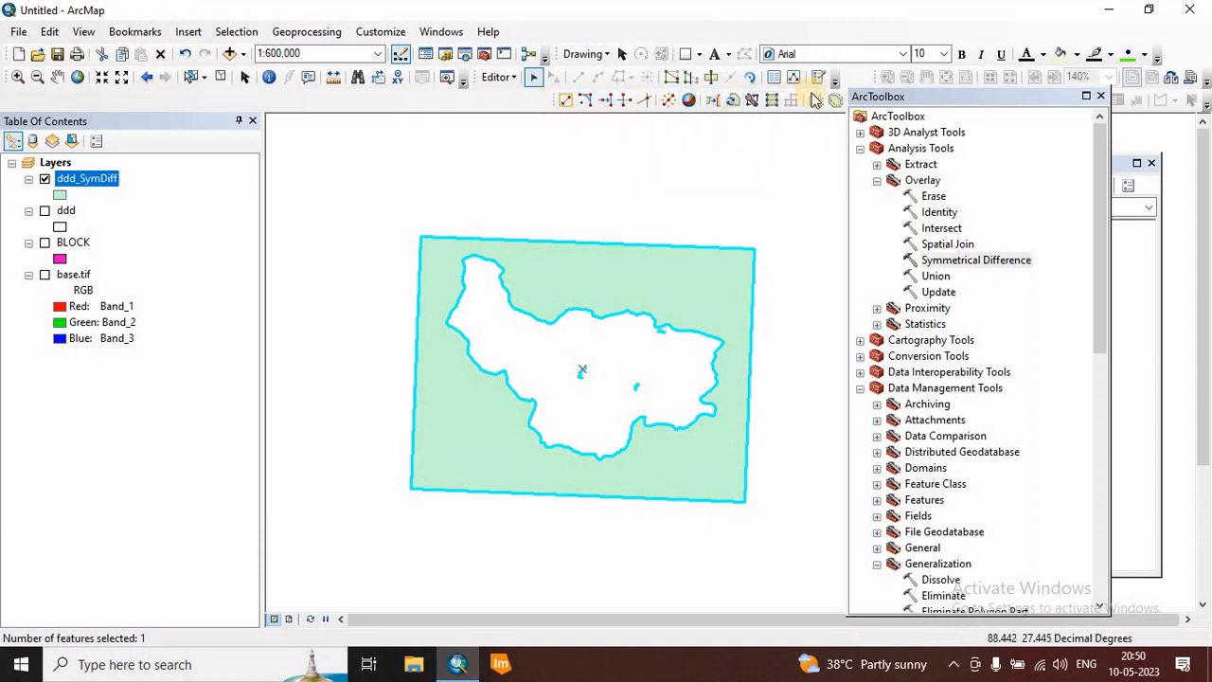
click(390, 30)
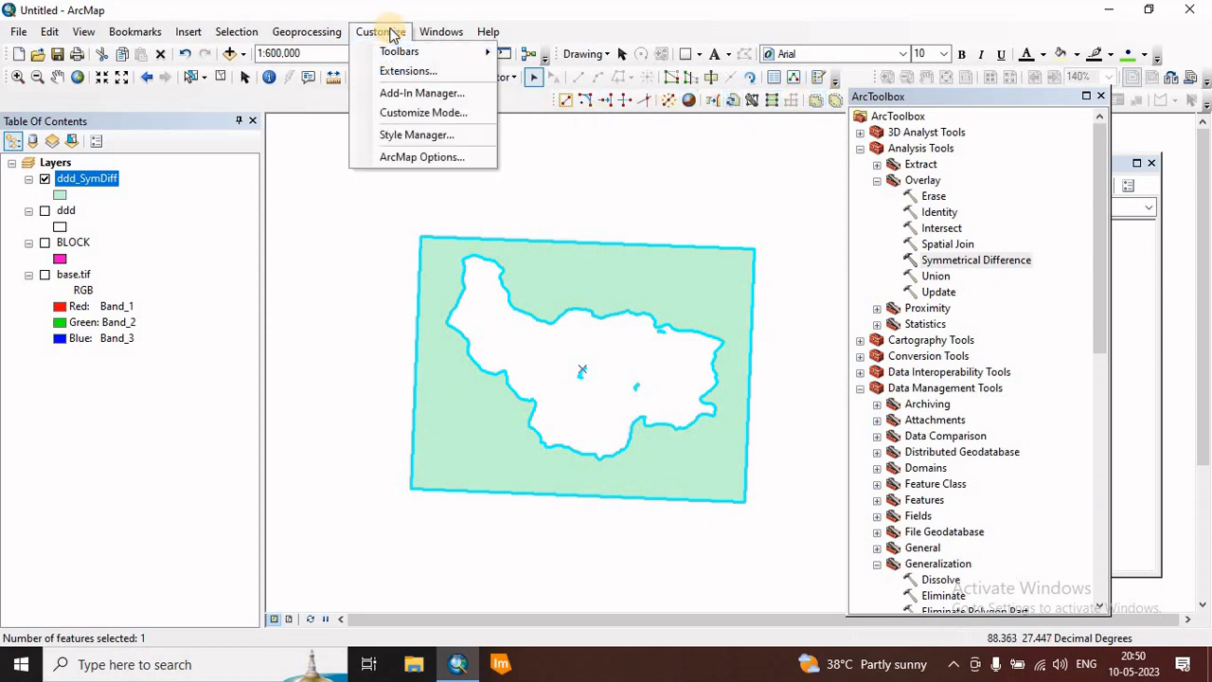
mouse_move(404, 59)
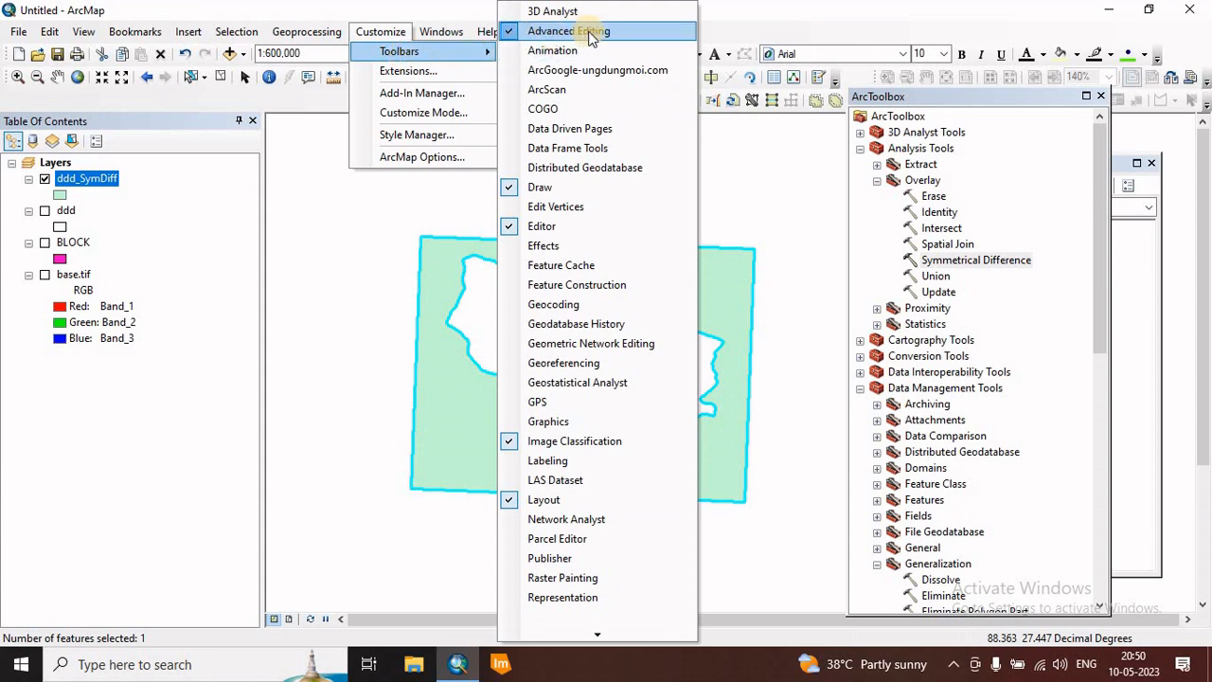
click(714, 146)
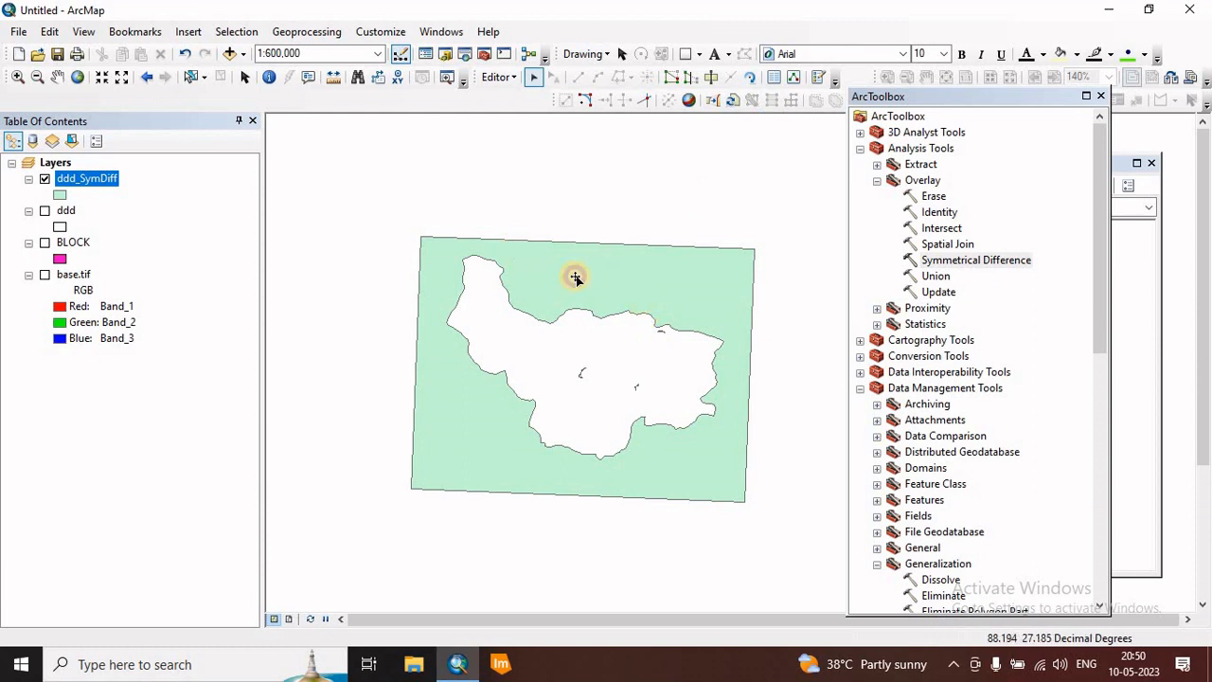
Step: Select the ddd_SymDiff multipart polygon and explode it into separate single-part features
click(574, 278)
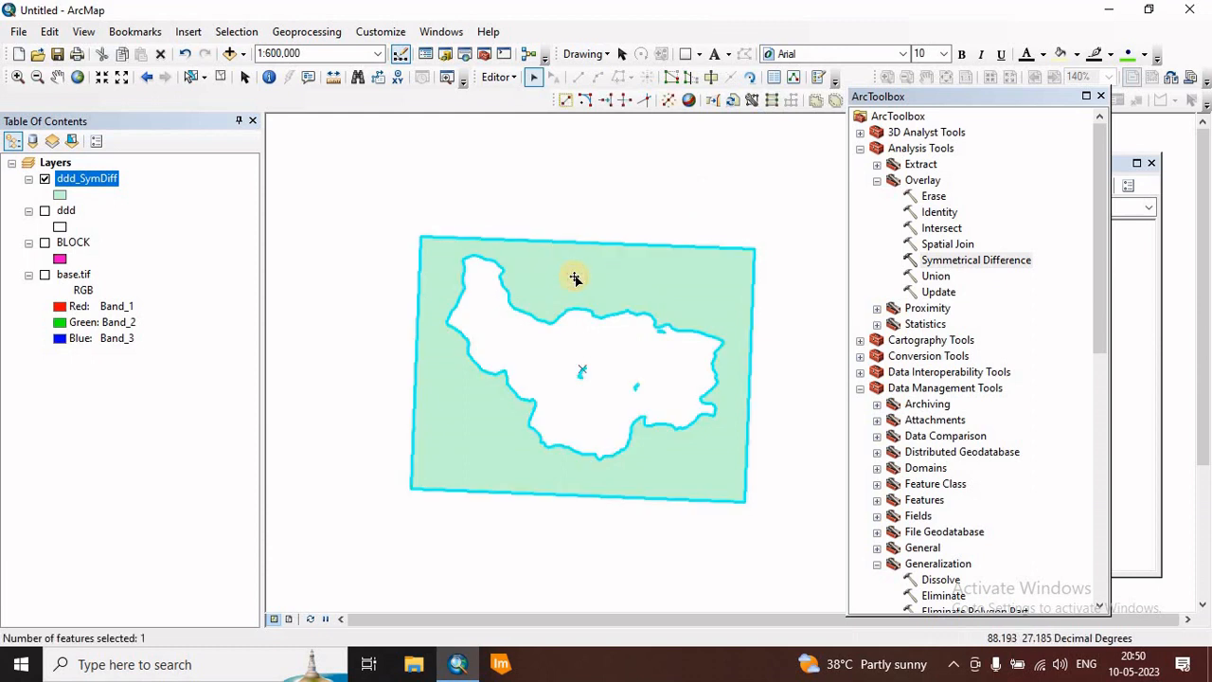
click(669, 102)
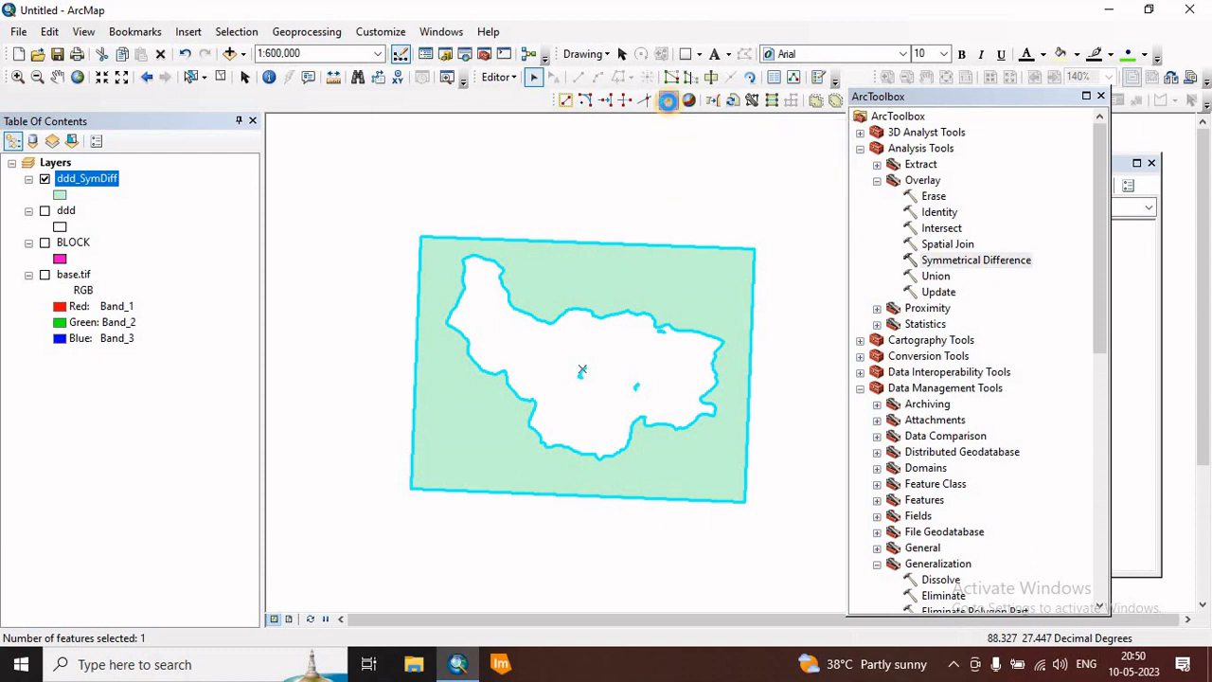
click(589, 276)
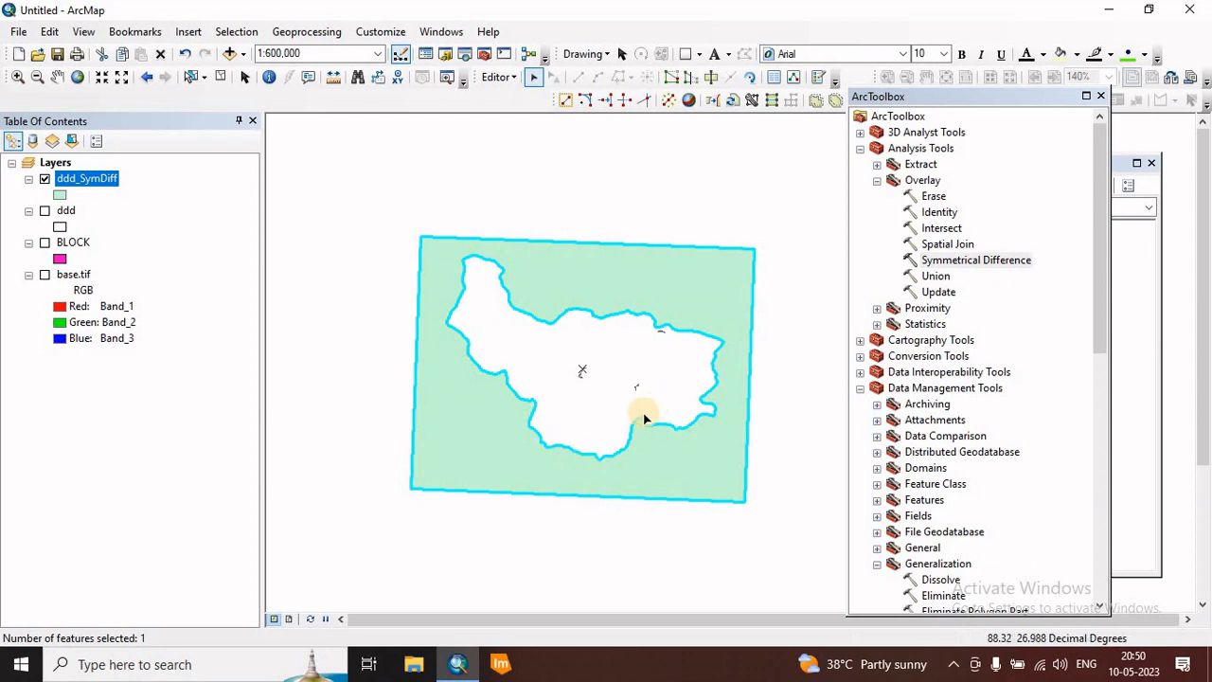
Step: Select the small gap polygons inside the block area one by one to check that each is a separate feature
scroll(597, 400, up, 2)
scroll(597, 400, down, 4)
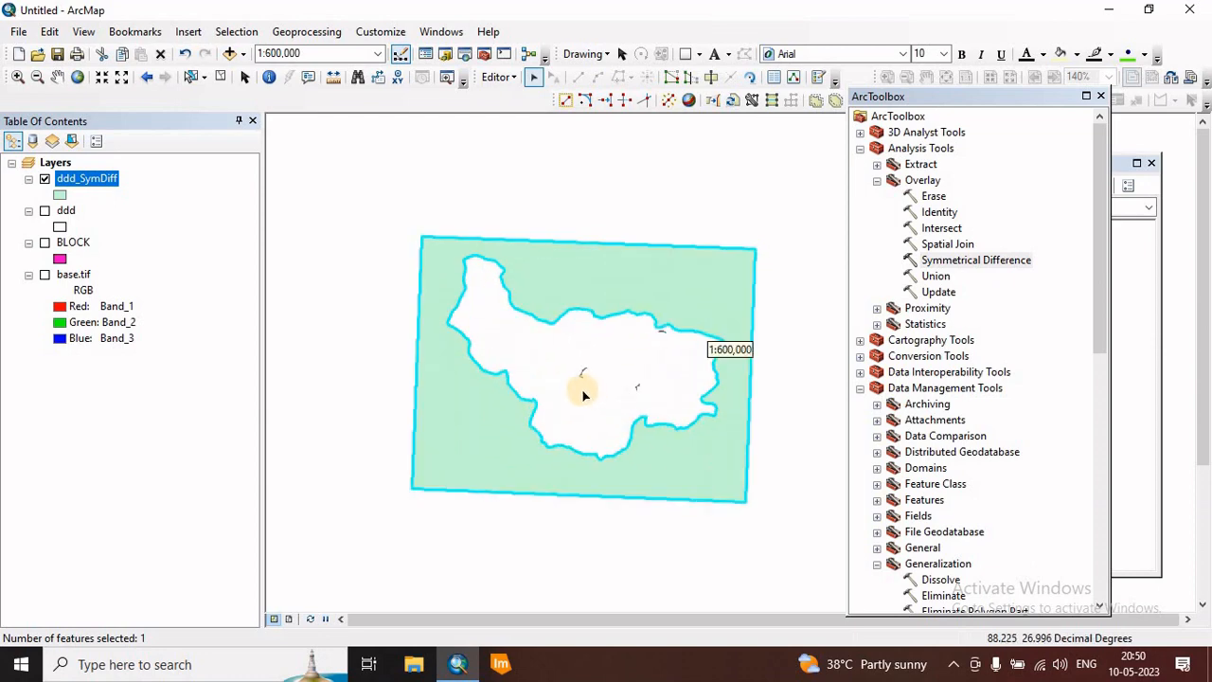
drag(672, 393, 532, 428)
click(685, 251)
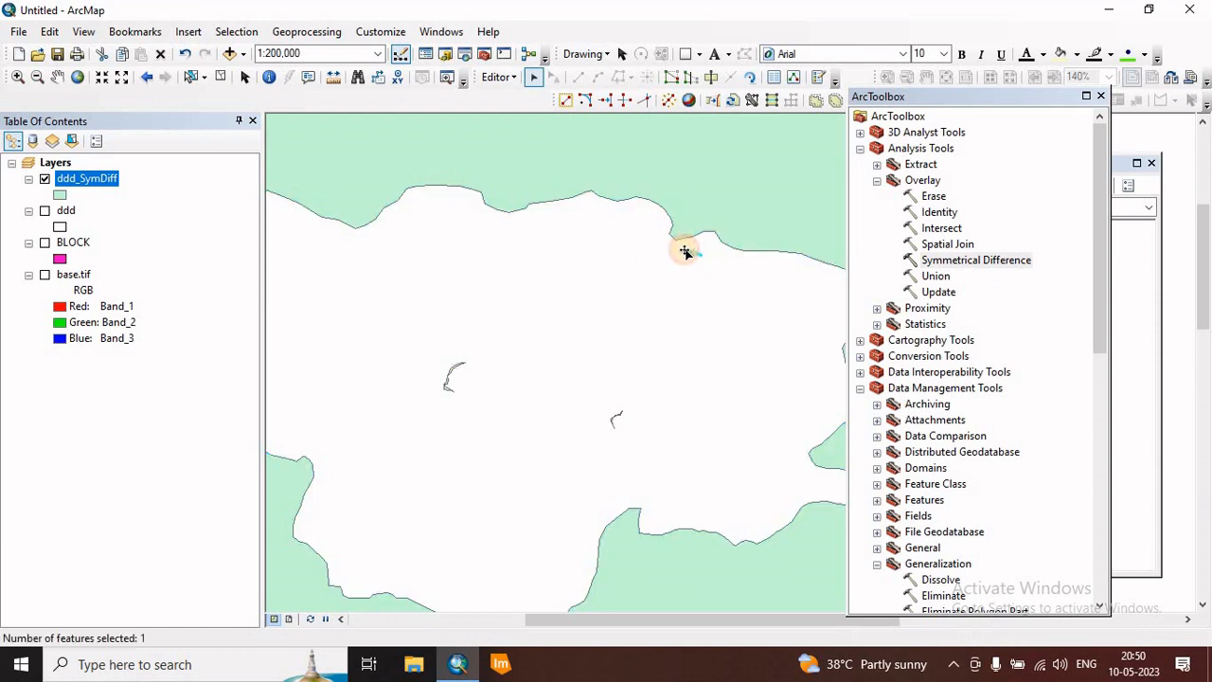
click(617, 414)
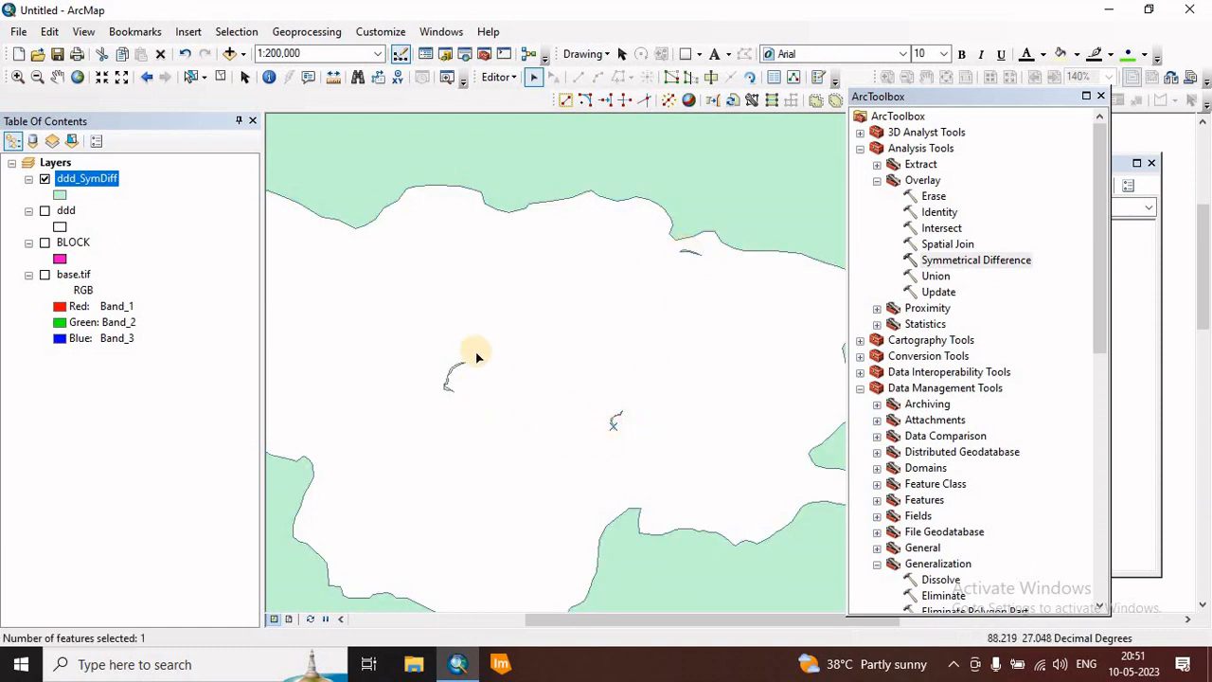
click(454, 371)
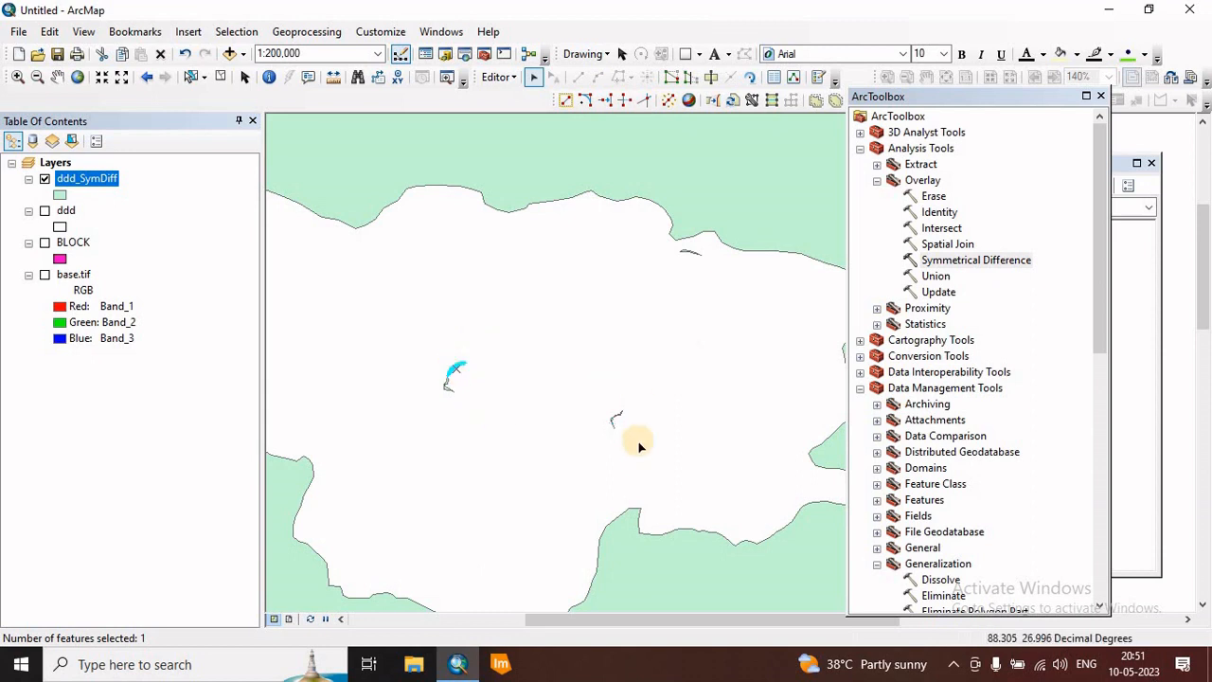
scroll(639, 442, up, 1)
scroll(649, 442, down, 2)
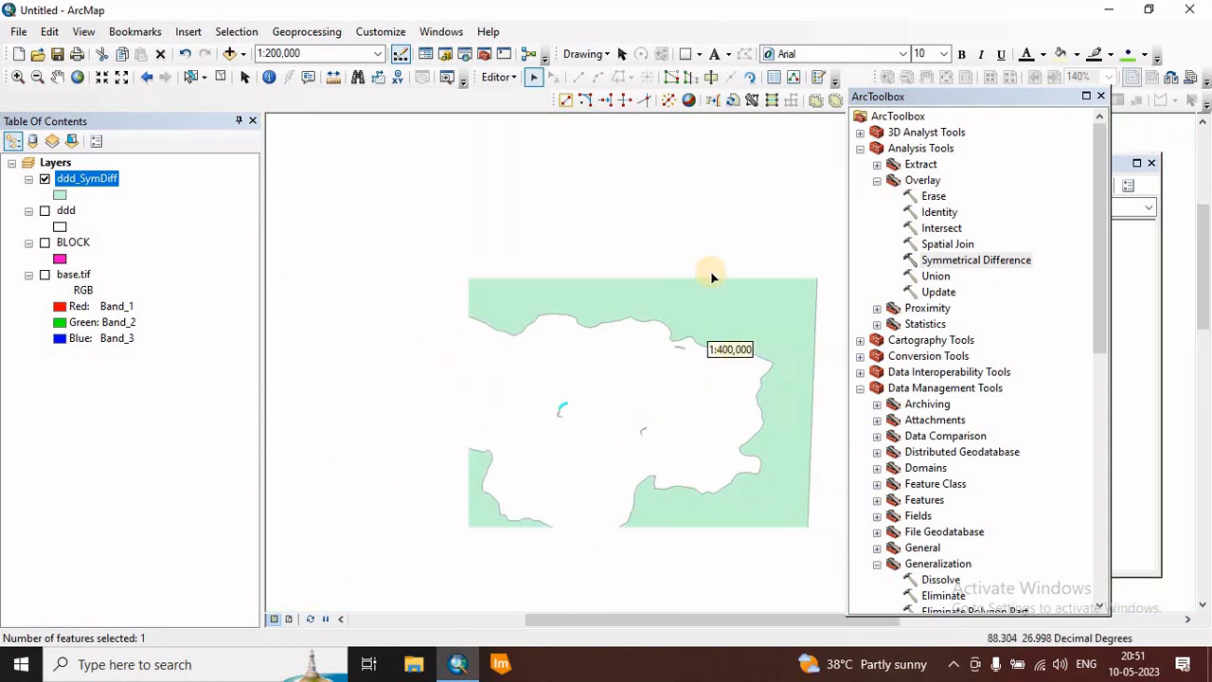
Step: Open the ddd_SymDiff attribute table and bring the Shape_Area column into view to compare the polygon areas
click(90, 187)
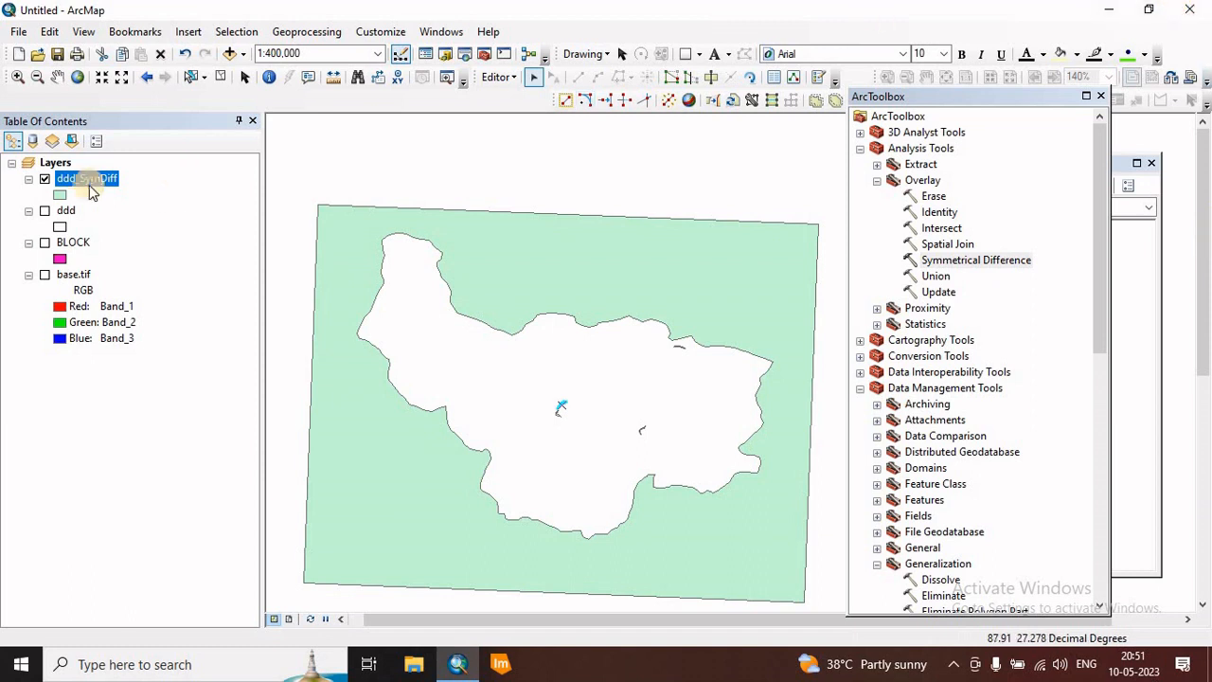
right_click(76, 189)
click(135, 235)
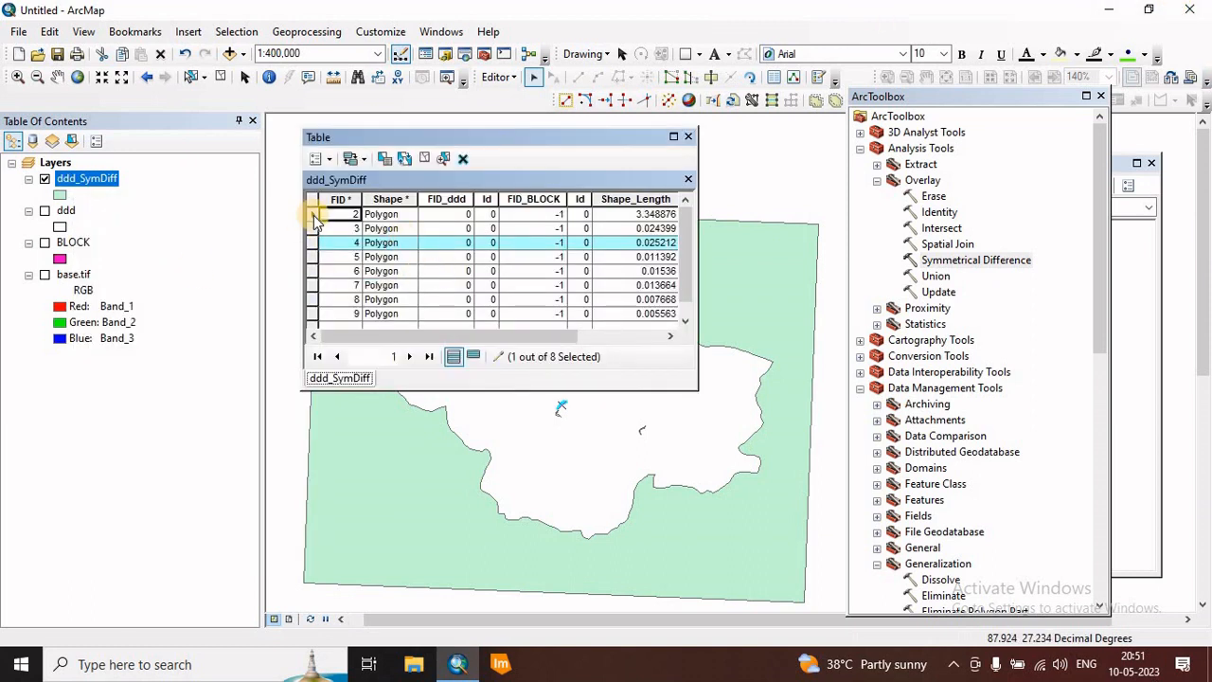
drag(405, 345, 569, 341)
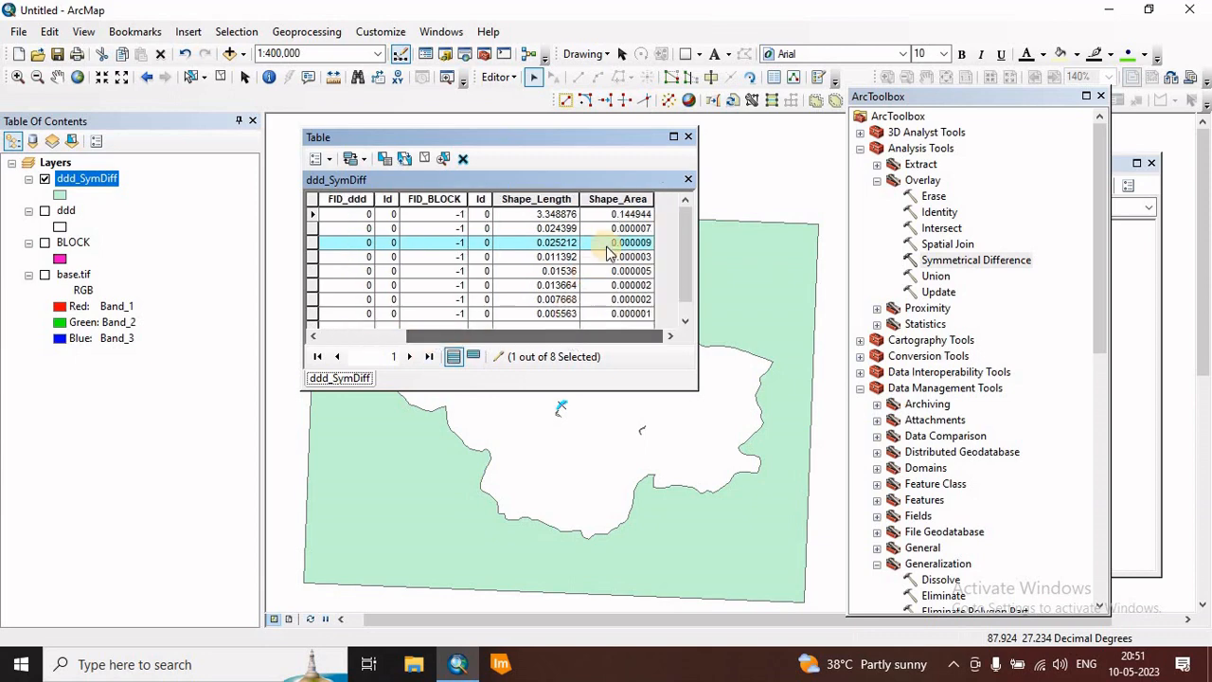
click(630, 215)
Step: Delete the record with the largest Shape_Area, the outer rectangle polygon, from the ddd_SymDiff table and close the table
click(339, 228)
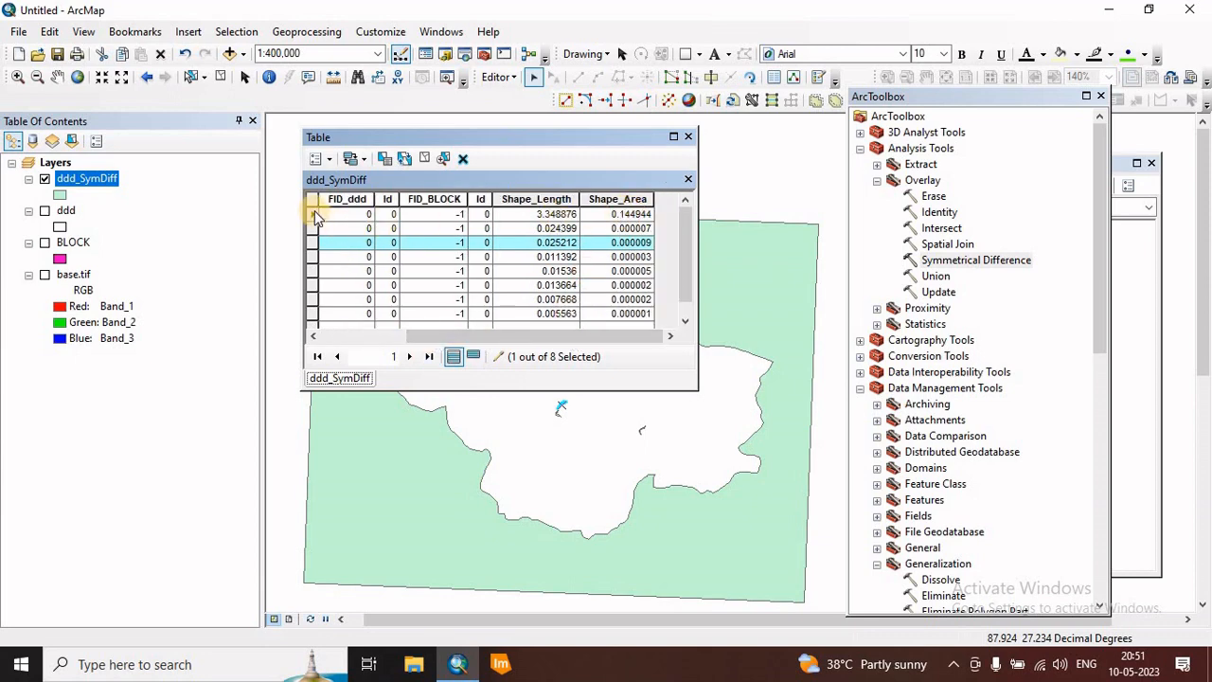
click(313, 215)
click(503, 190)
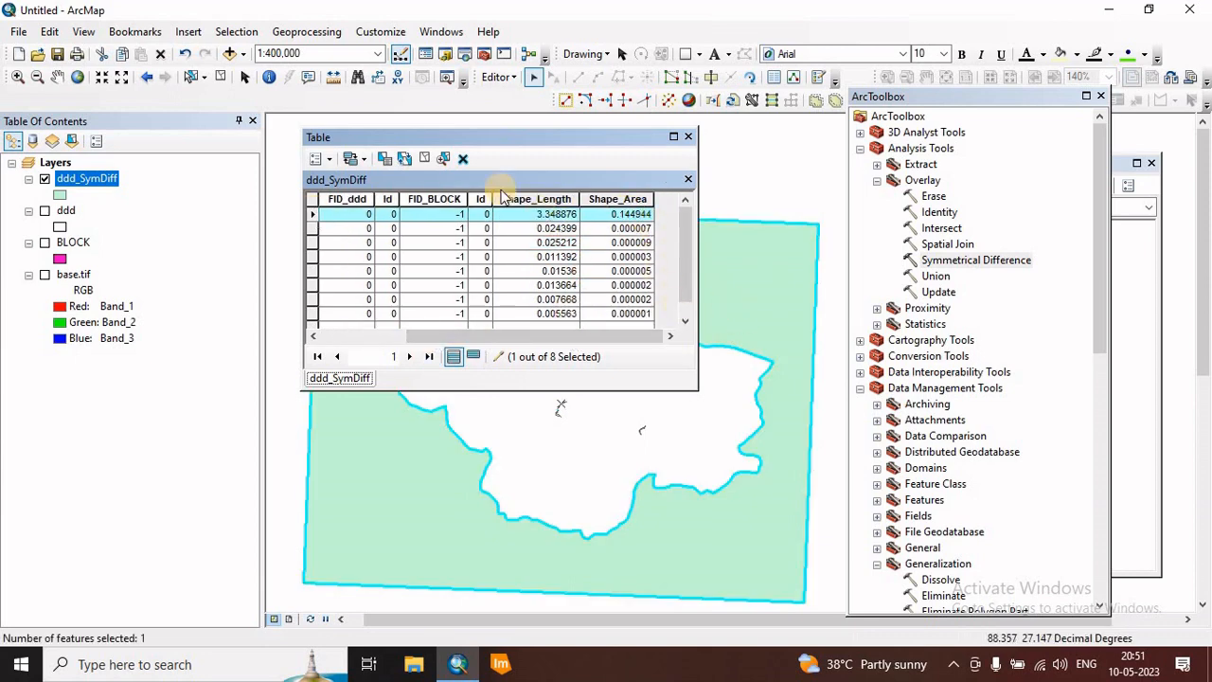
click(463, 161)
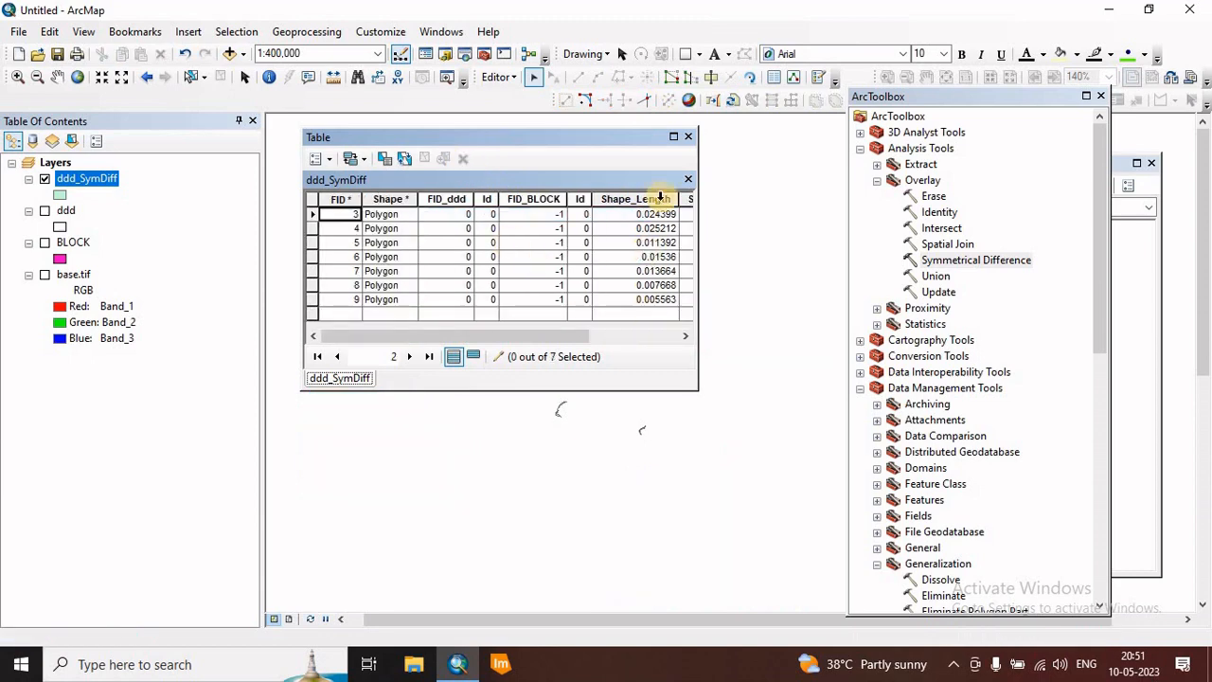
click(688, 138)
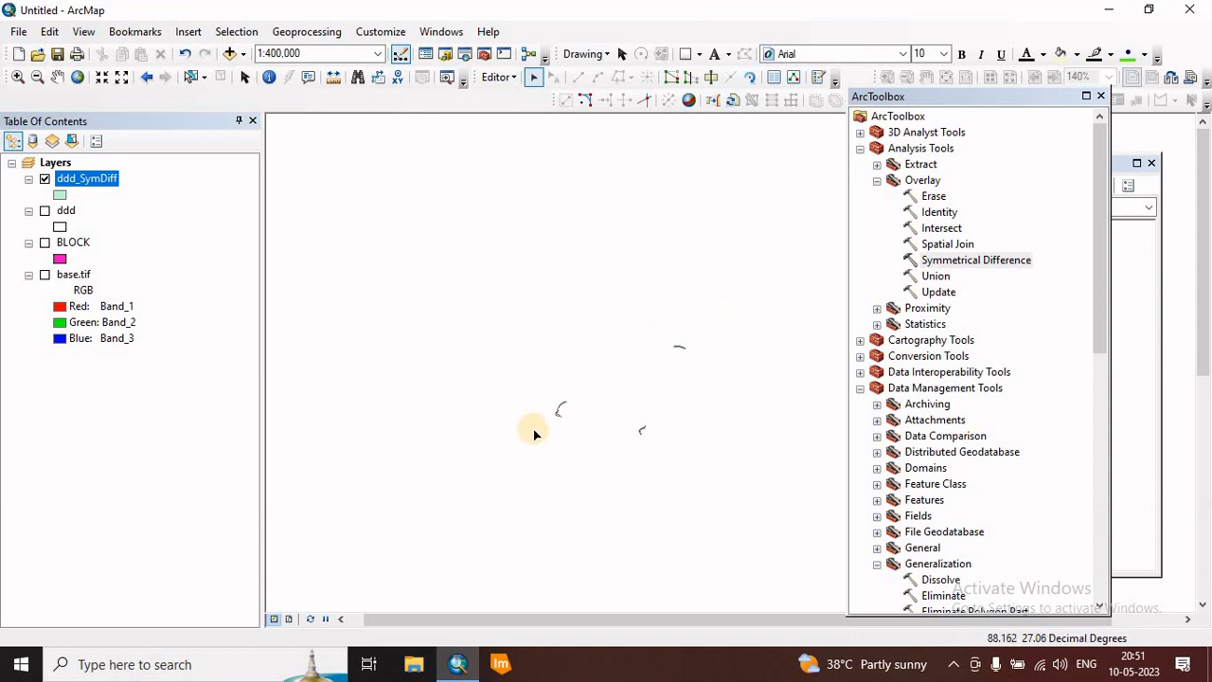
Step: Save the ddd_SymDiff edits and stop the edit session
click(496, 77)
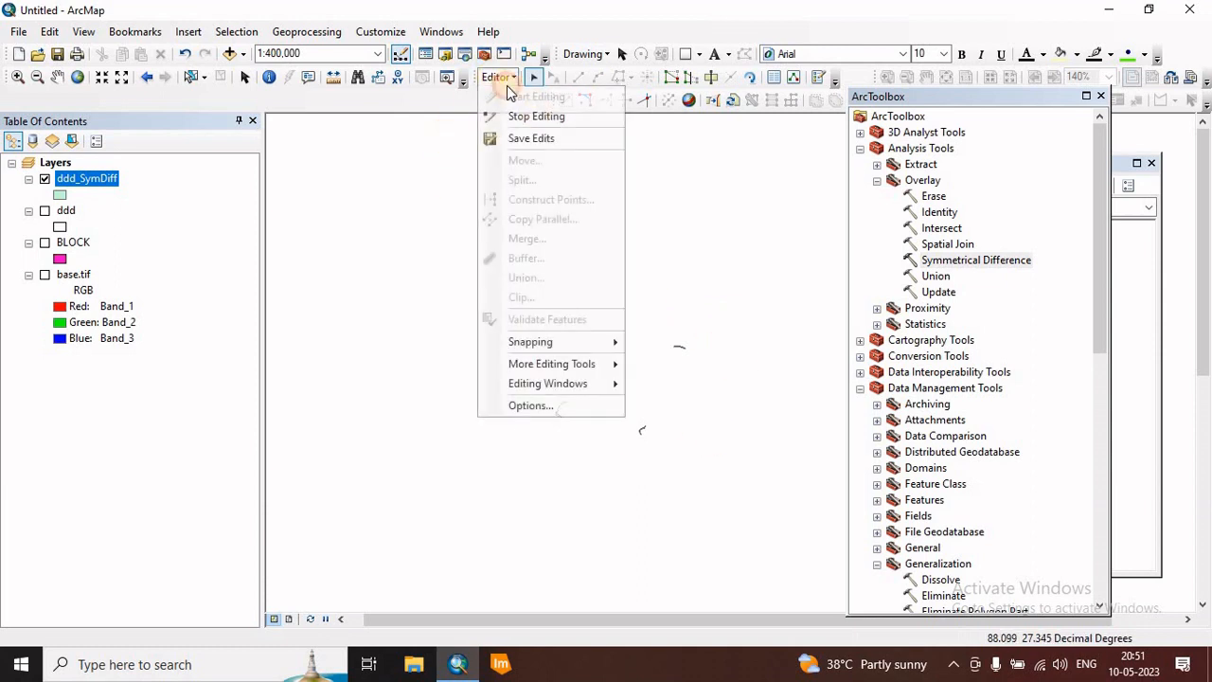
click(526, 140)
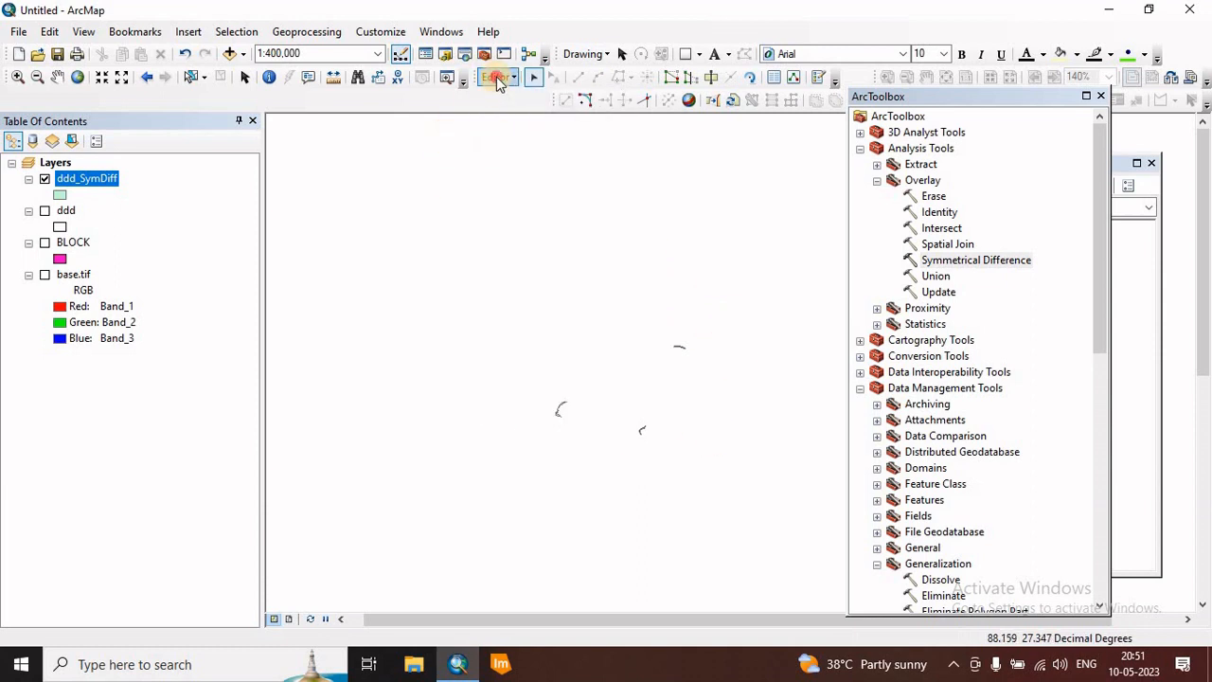
click(500, 76)
click(536, 117)
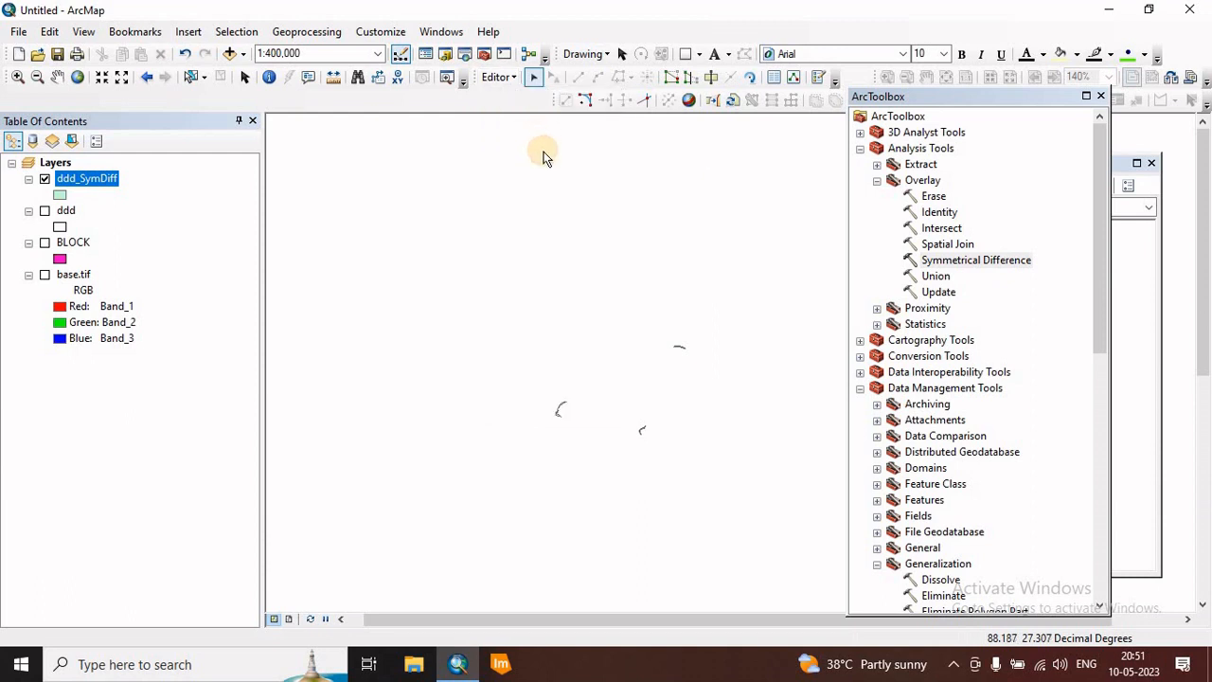
Step: Change the outline color of the ddd_SymDiff symbol to yellow
scroll(631, 406, up, 3)
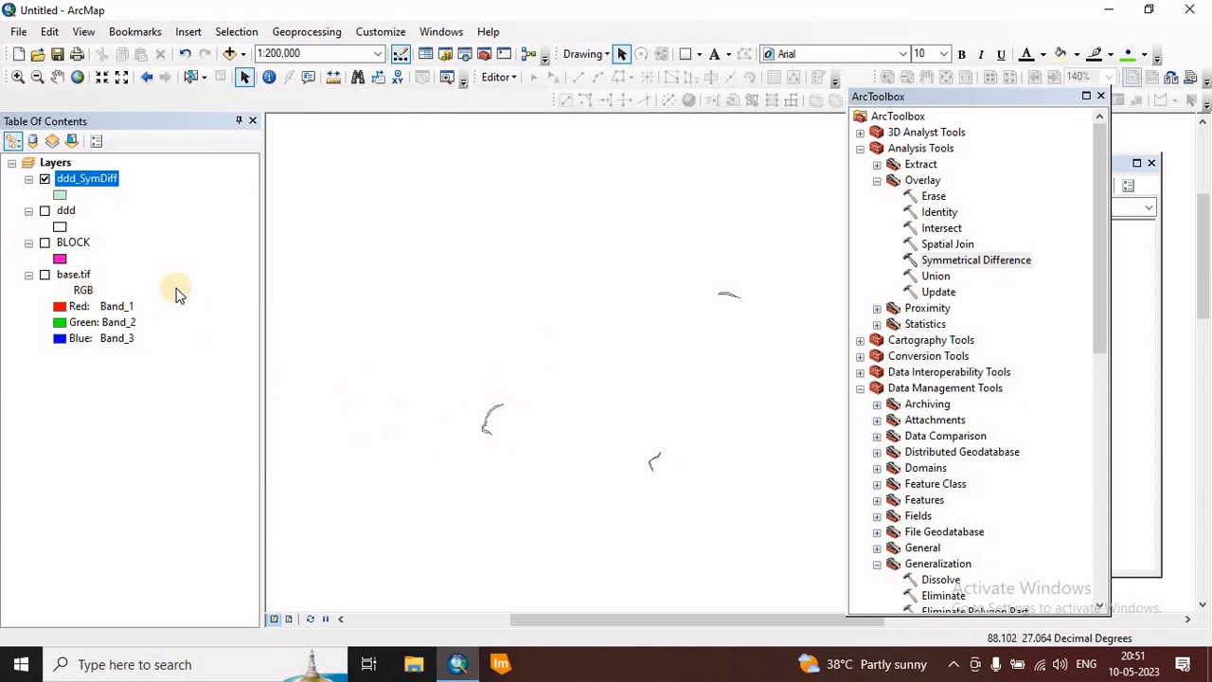
click(59, 195)
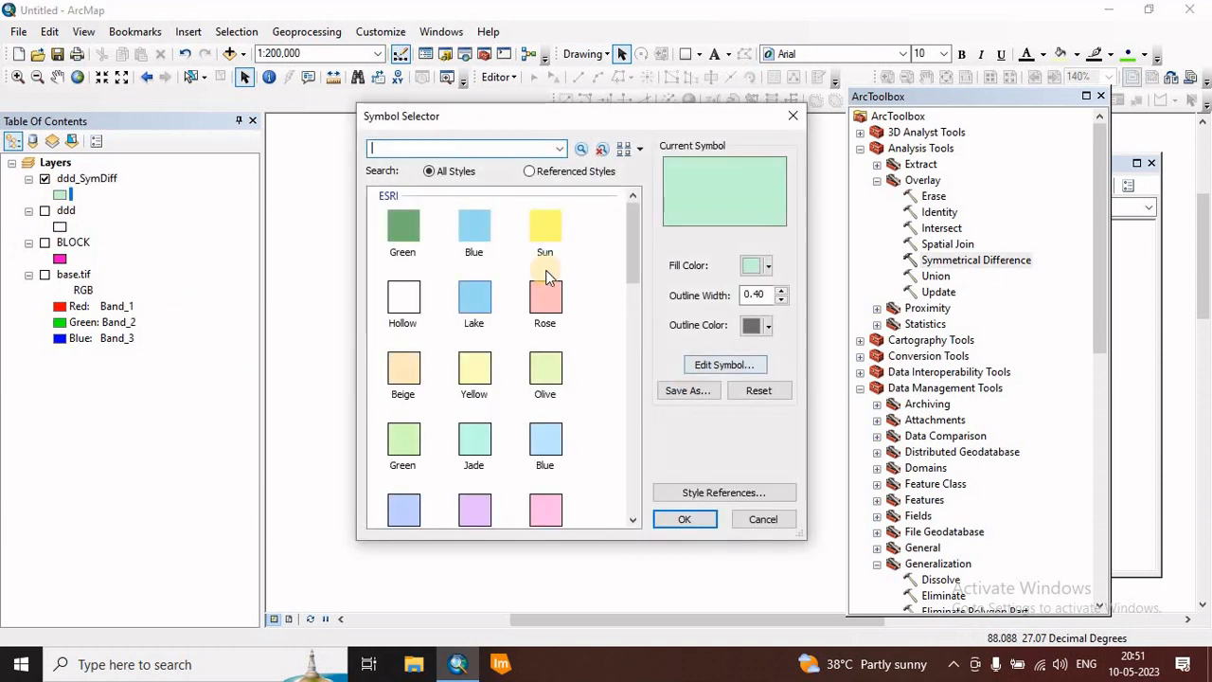
click(752, 325)
click(812, 406)
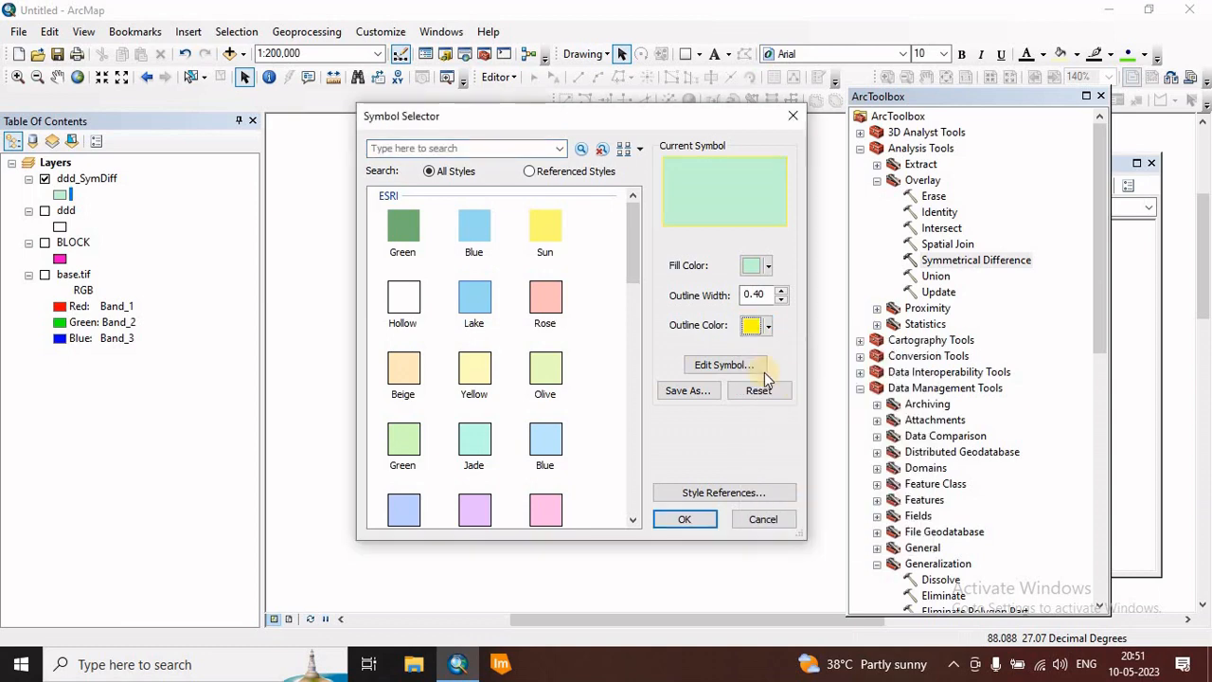
click(686, 519)
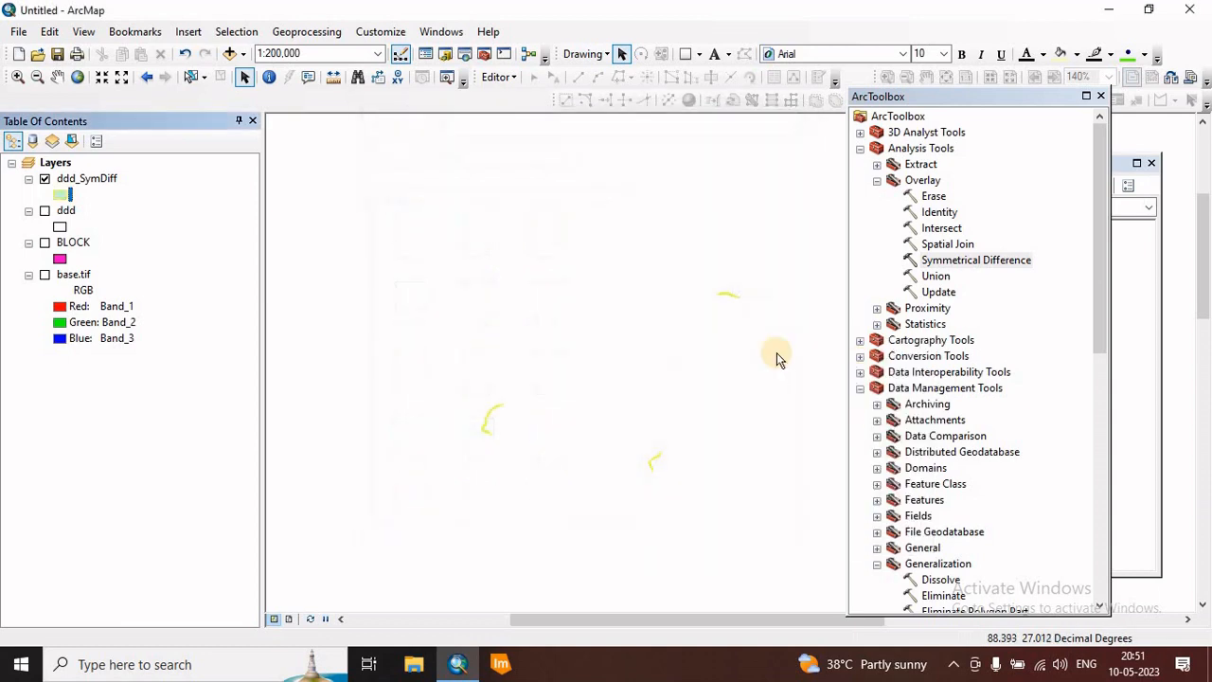
Step: Show the BLOCK layer to examine where the gap polygons lie along the block boundaries, and hide it again
click(44, 243)
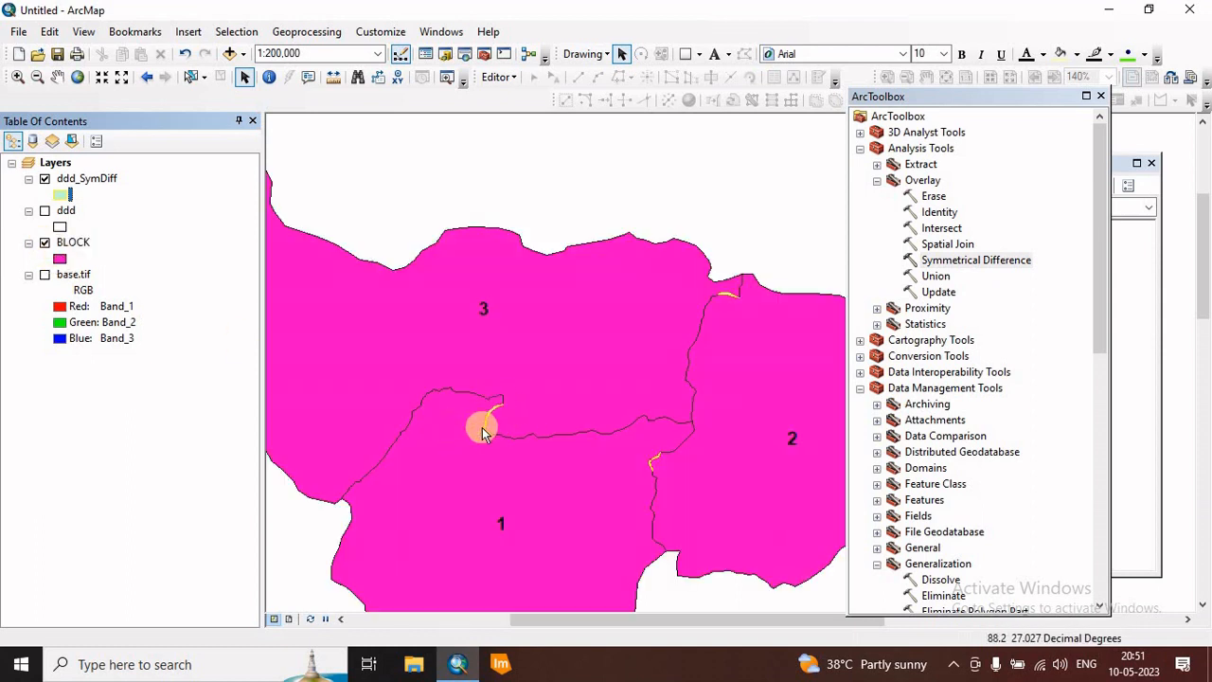
scroll(482, 427, down, 3)
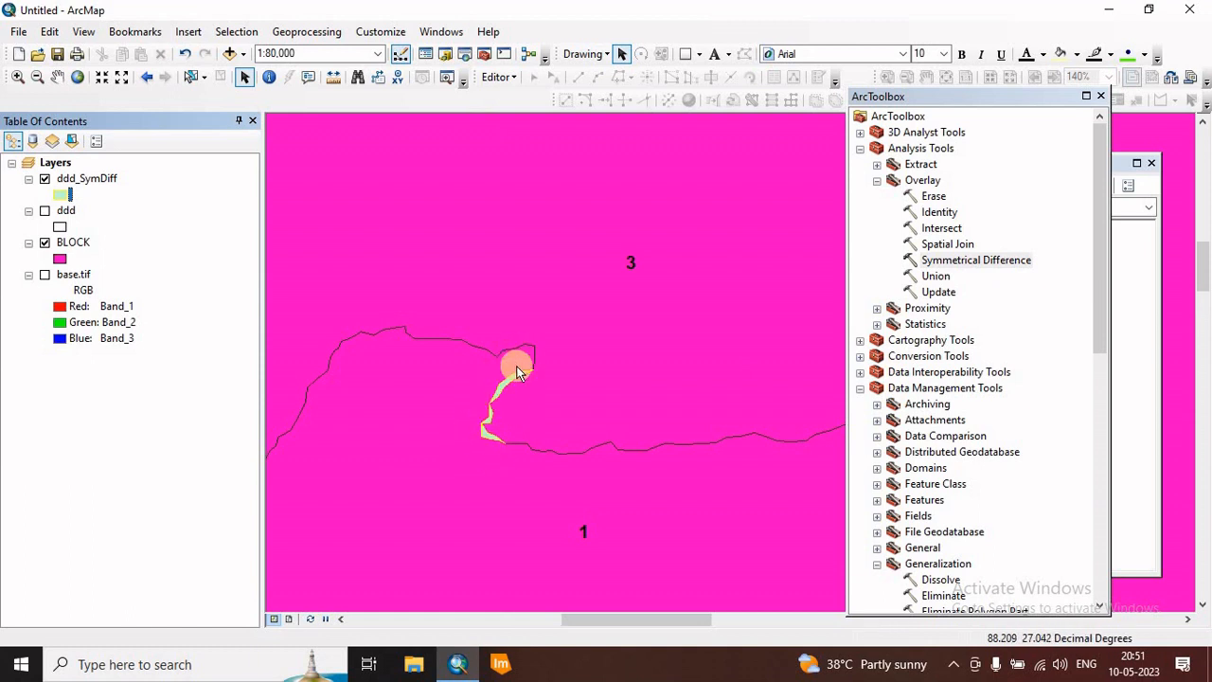
scroll(517, 372, up, 4)
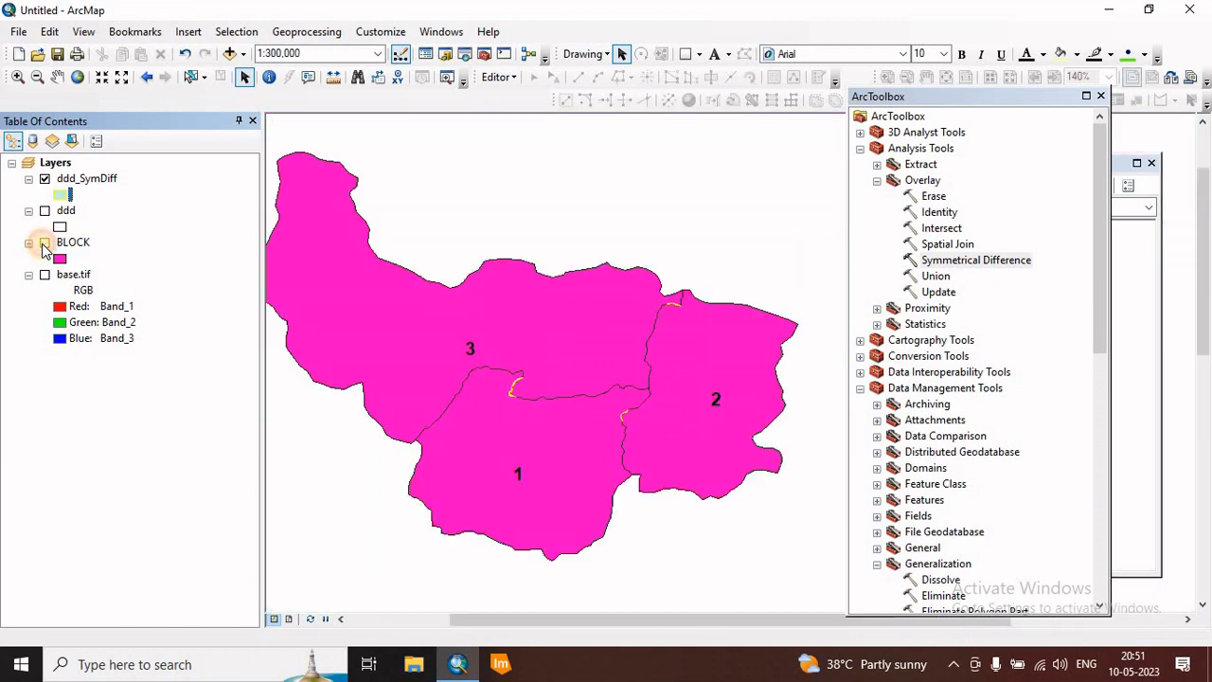
click(45, 243)
Step: Start an edit session on ddd_SymDiff, select all of its gap polygons and copy them
click(497, 77)
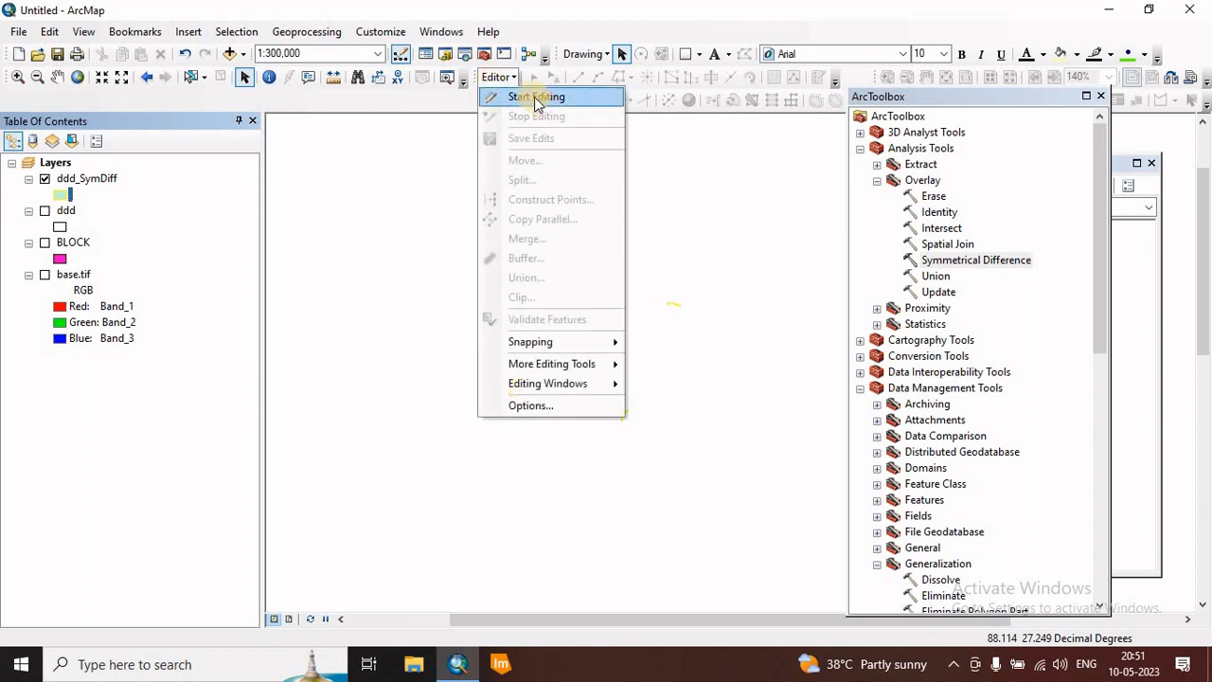
click(536, 99)
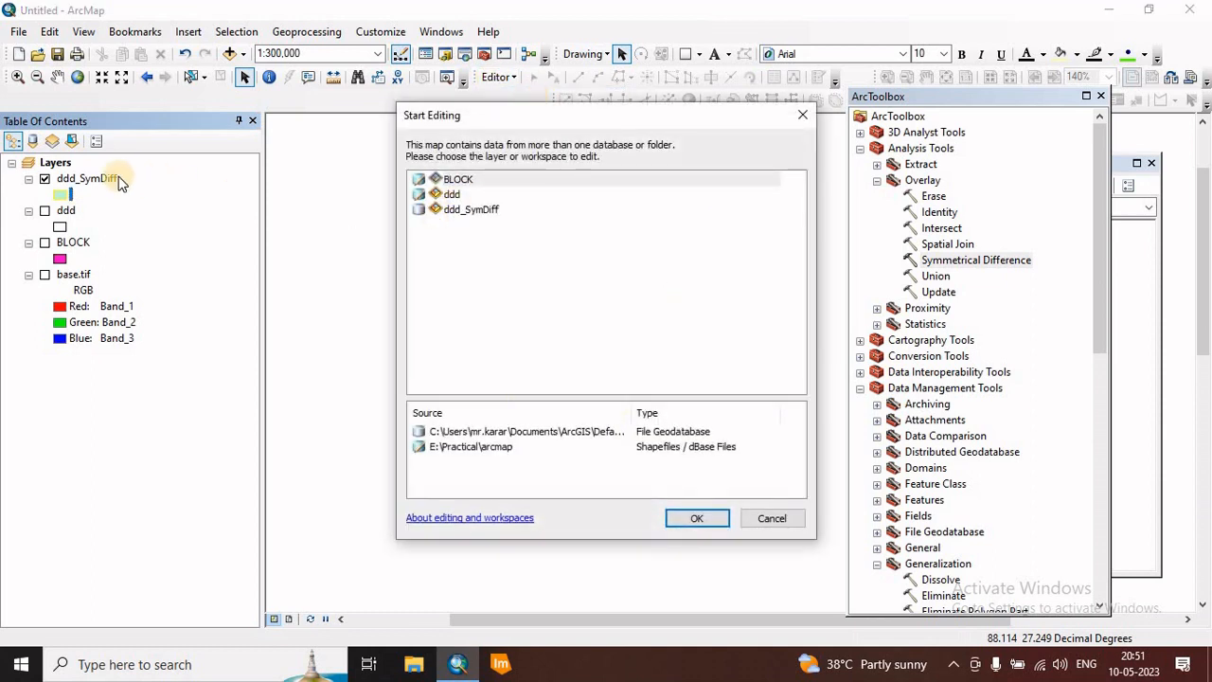
click(464, 210)
click(706, 518)
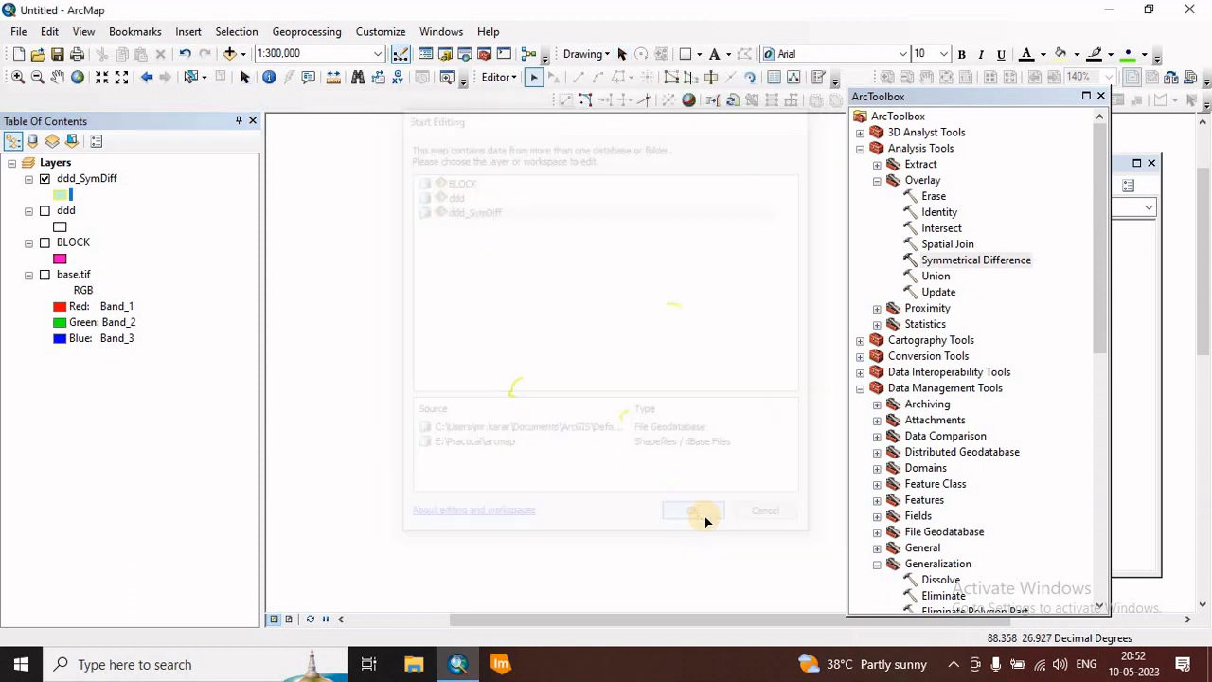
drag(642, 373, 724, 470)
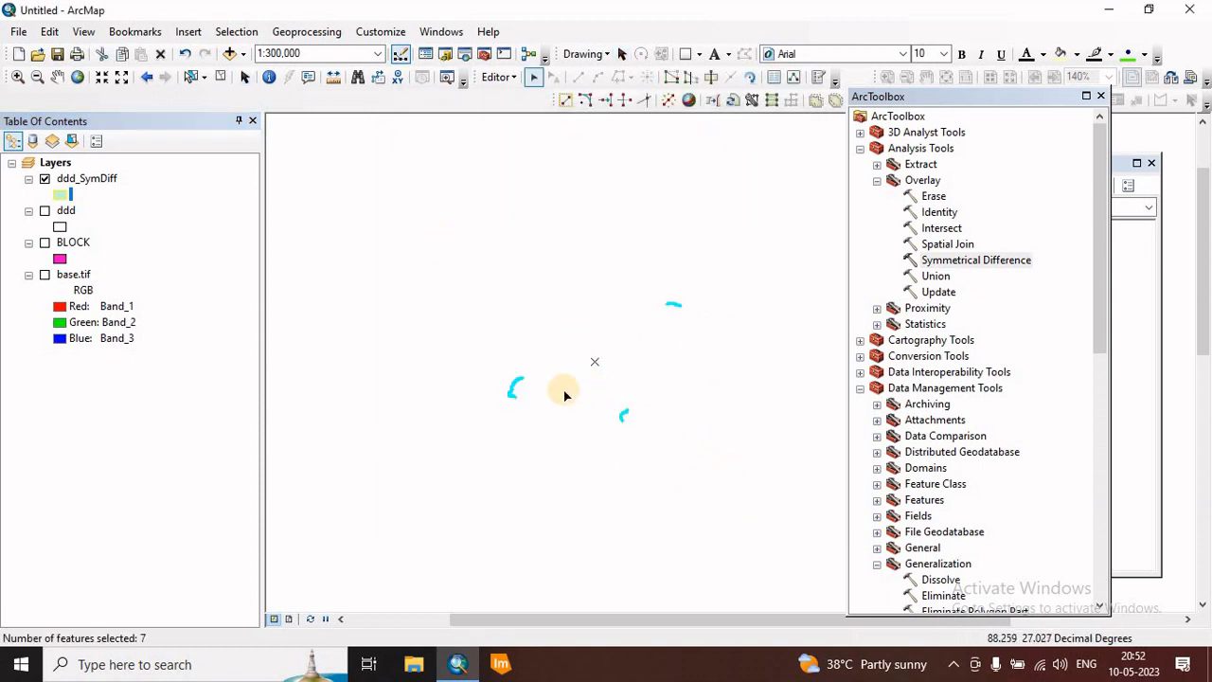
right_click(595, 365)
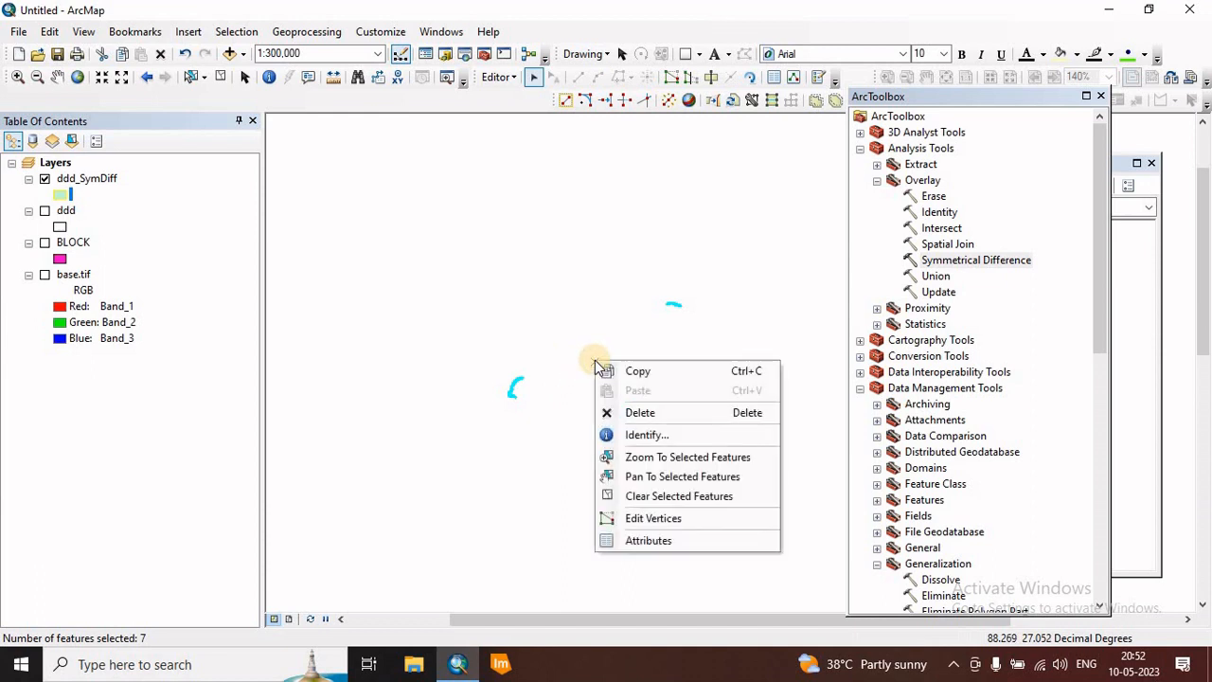
click(653, 376)
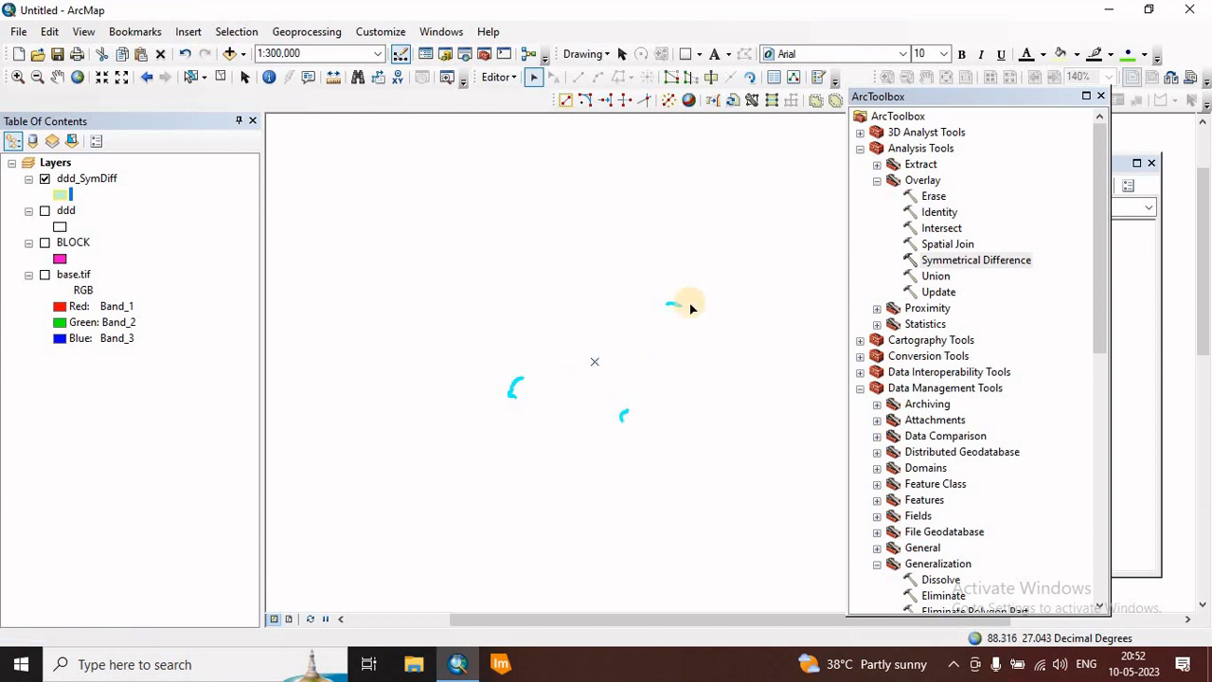
Step: Save the ddd_SymDiff edits and end editing after copying the gap polygons
click(492, 82)
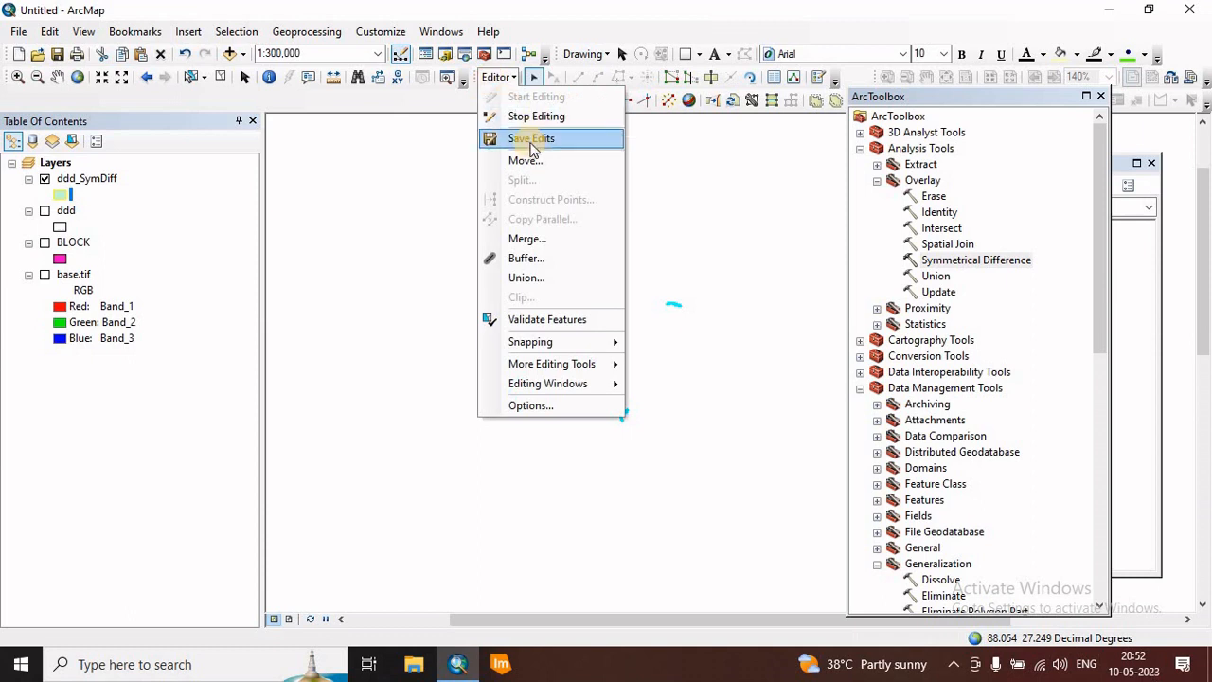
click(519, 142)
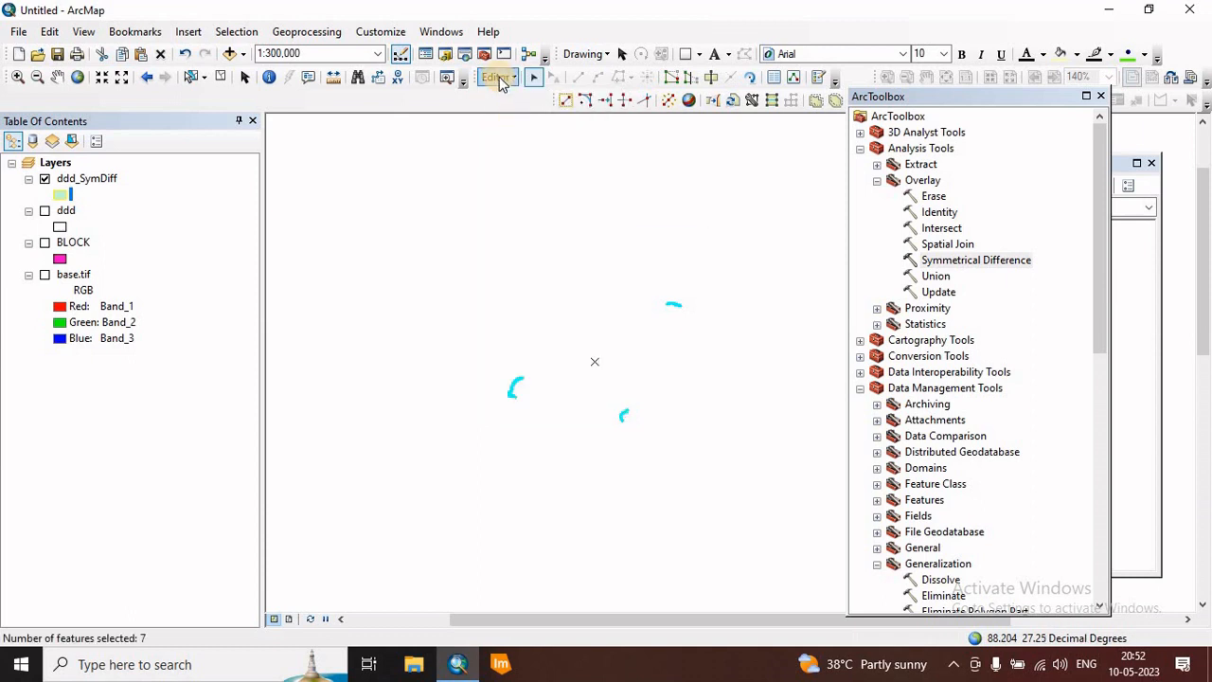
click(496, 76)
click(519, 116)
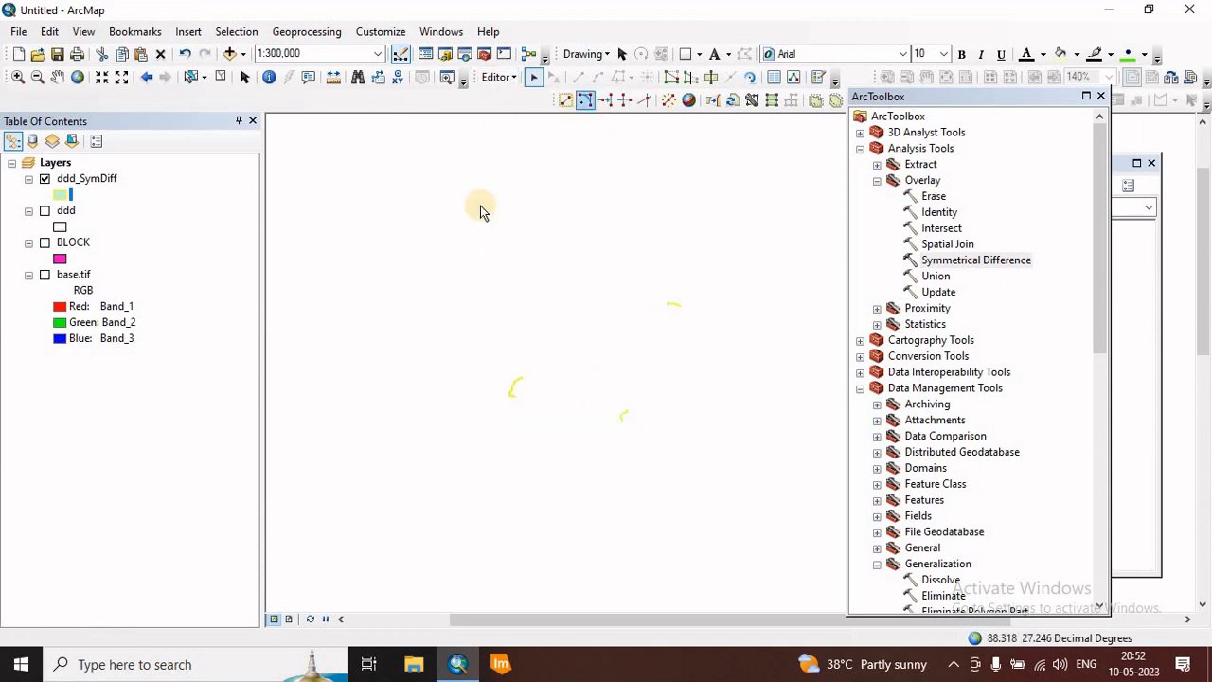
Step: Show the BLOCK layer and hide the ddd_SymDiff layer
click(45, 243)
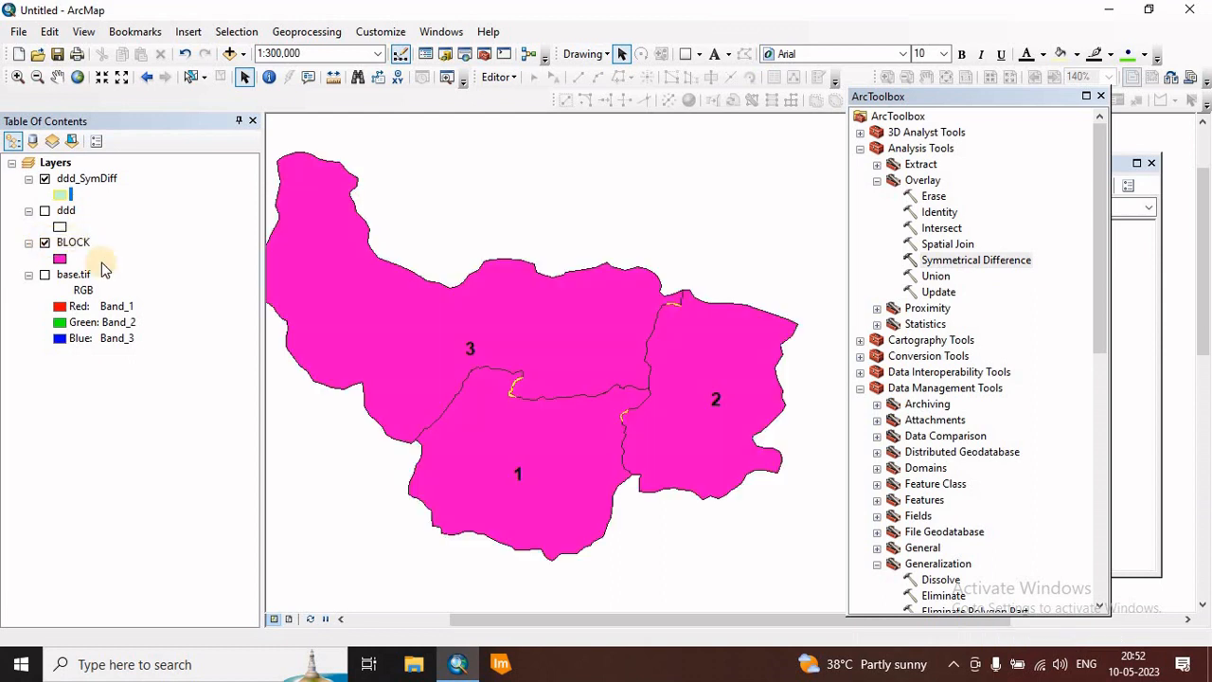
click(44, 180)
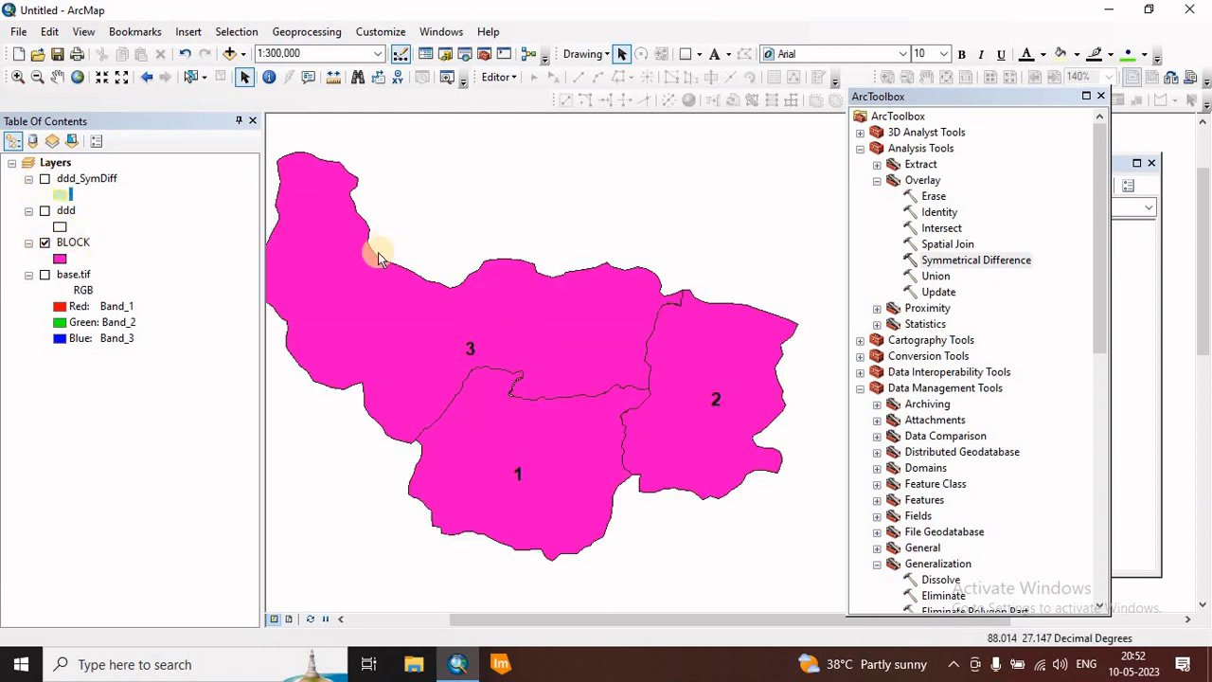
scroll(511, 349, down, 1)
scroll(511, 349, down, 1)
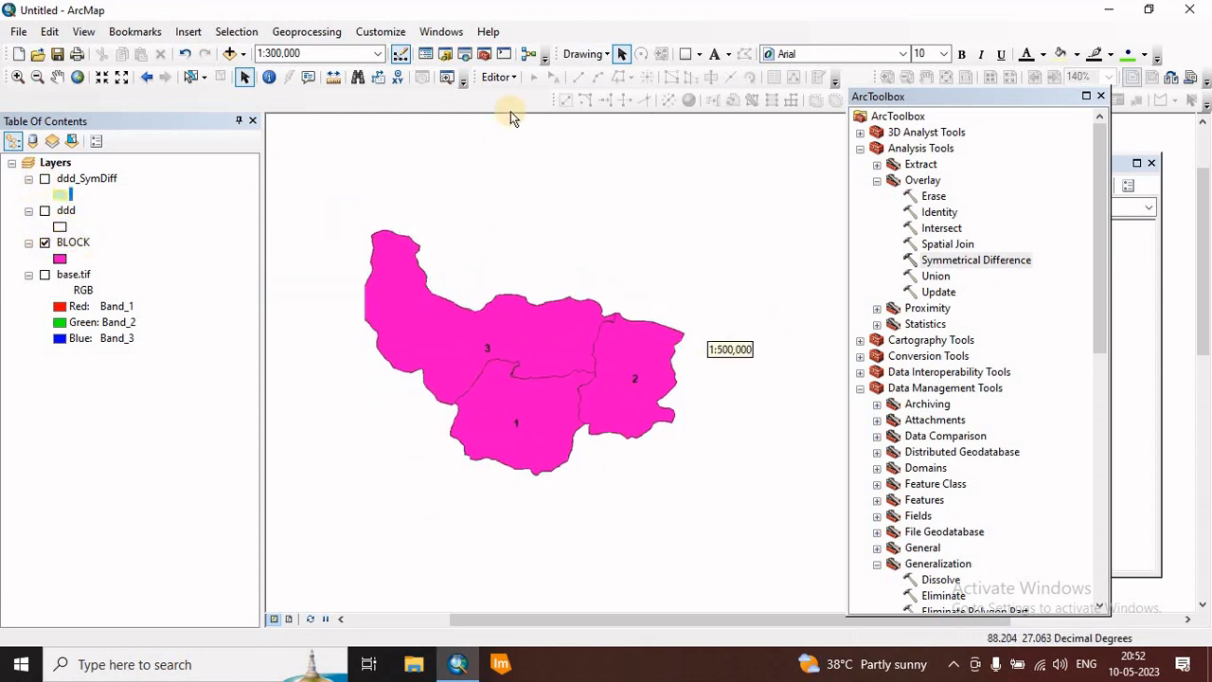
Step: Start an edit session on the BLOCK layer
click(499, 76)
click(522, 98)
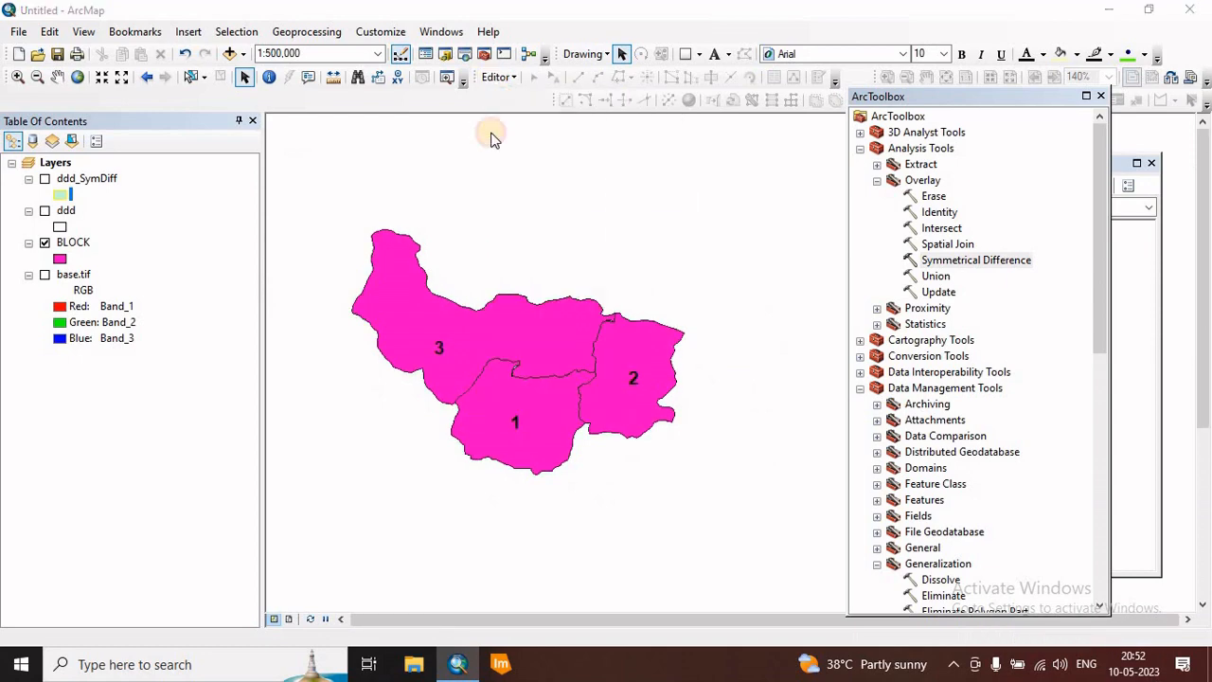
click(451, 193)
click(455, 179)
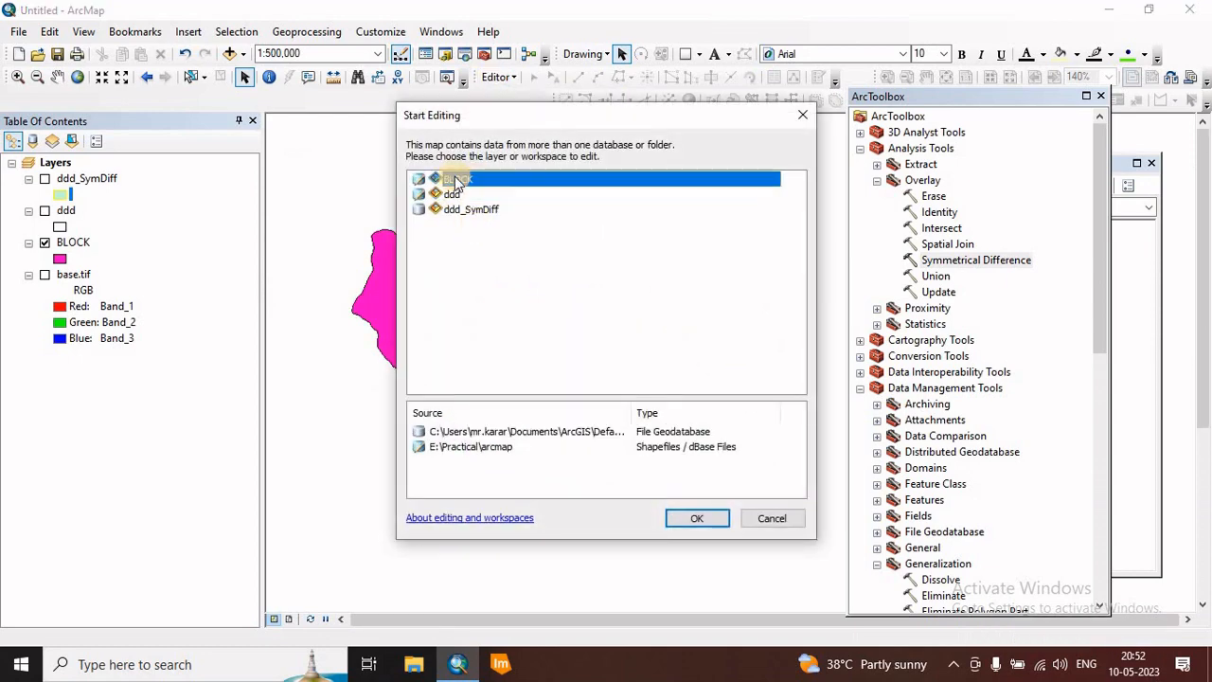
click(696, 520)
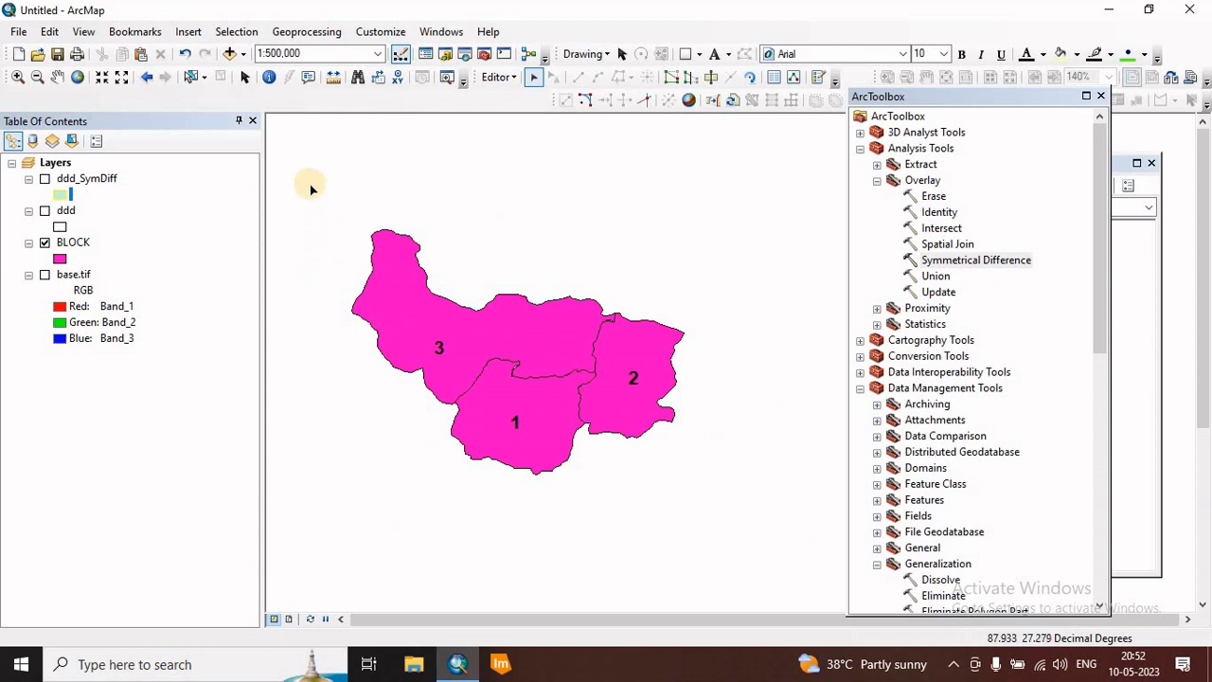
Step: Select all the block polygons and paste the copied gap polygons with BLOCK as the target layer
click(190, 77)
drag(329, 187, 716, 513)
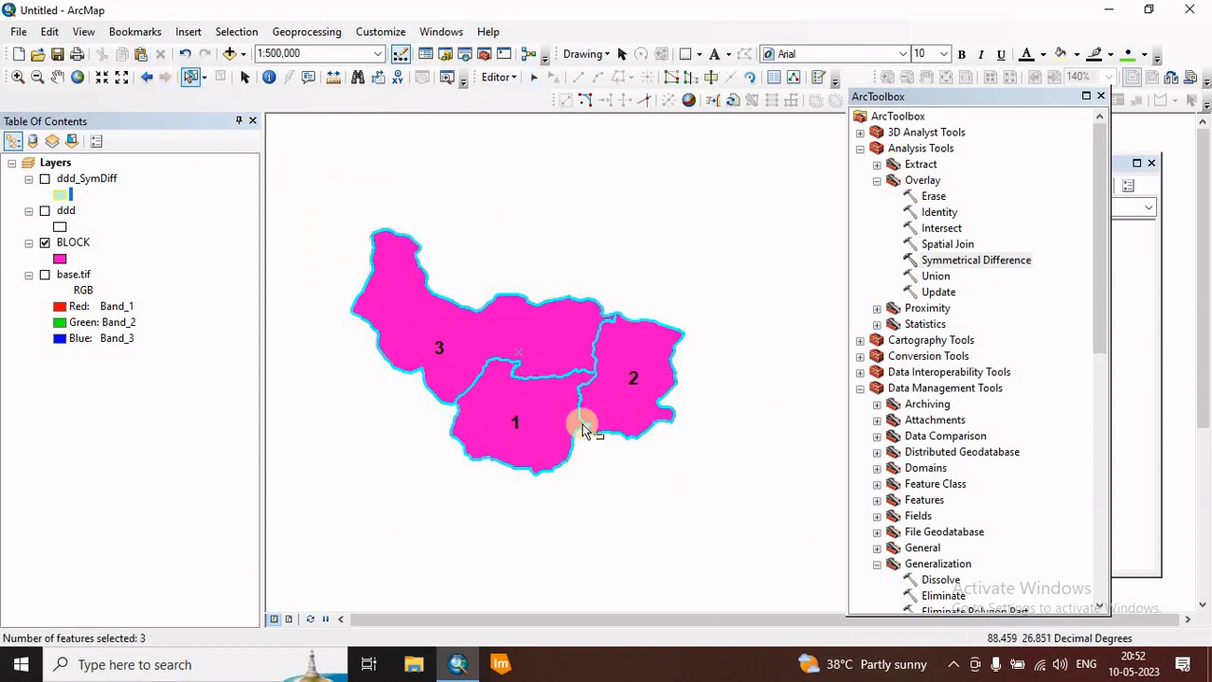
right_click(528, 352)
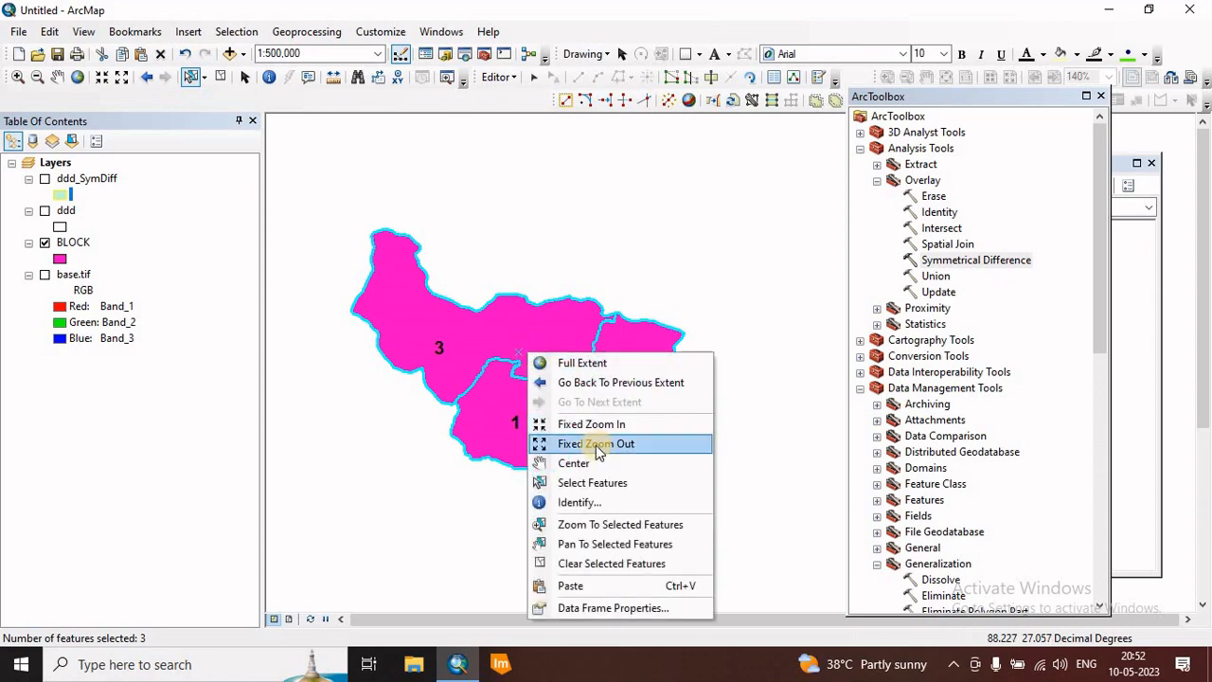
click(479, 346)
right_click(512, 342)
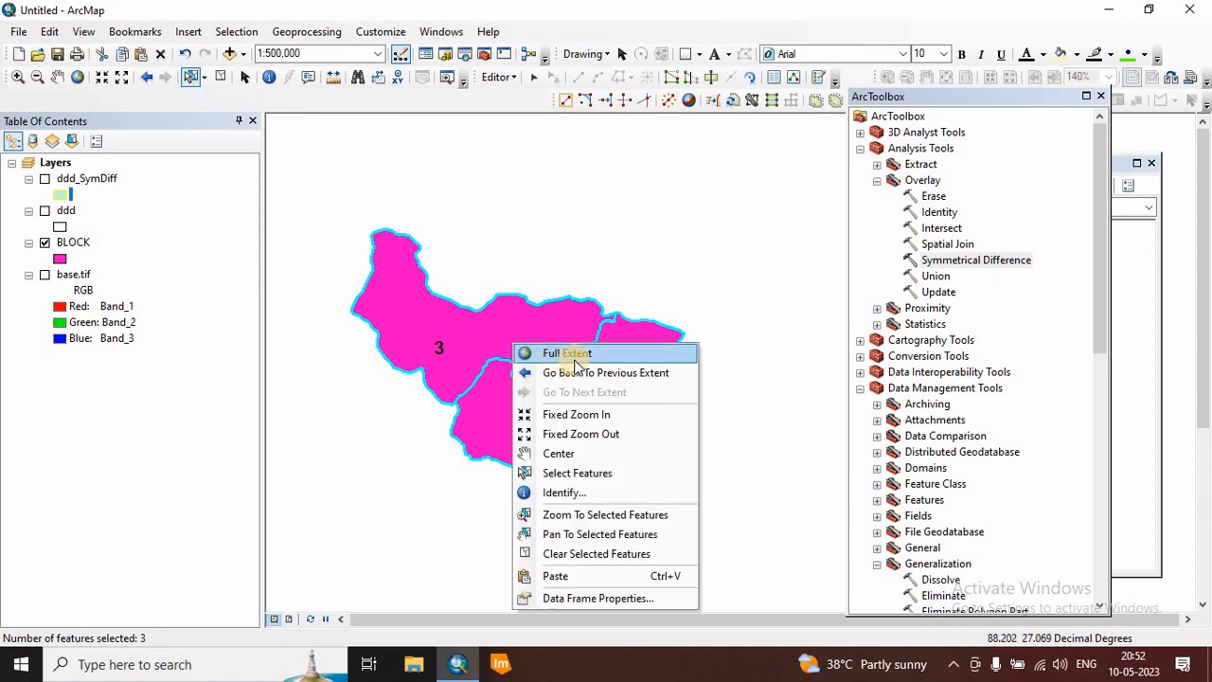
click(559, 579)
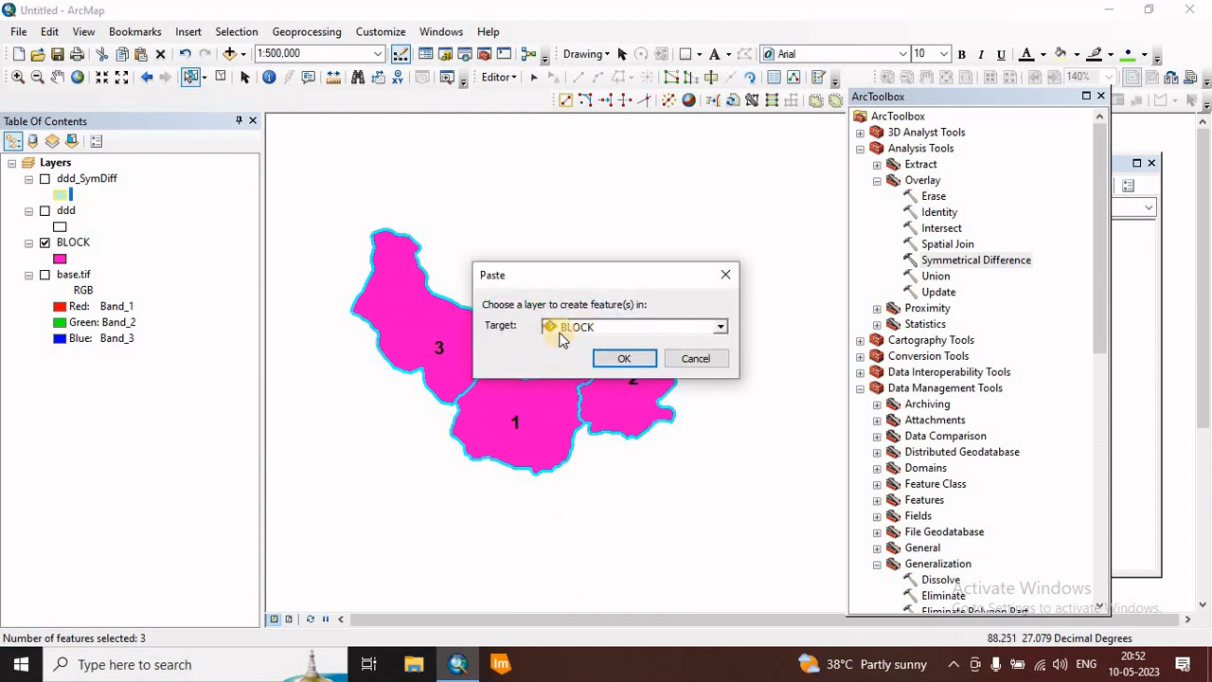
click(621, 361)
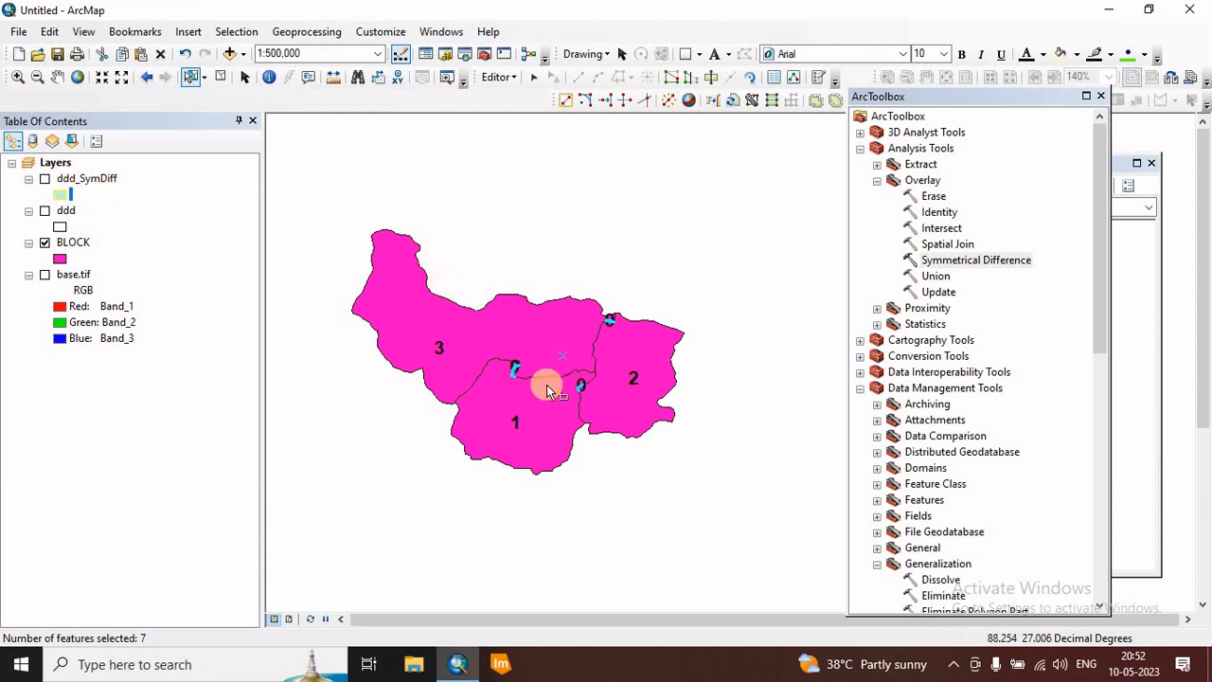
Step: Stop the BLOCK edit session, keeping the pasted gap polygons
right_click(81, 246)
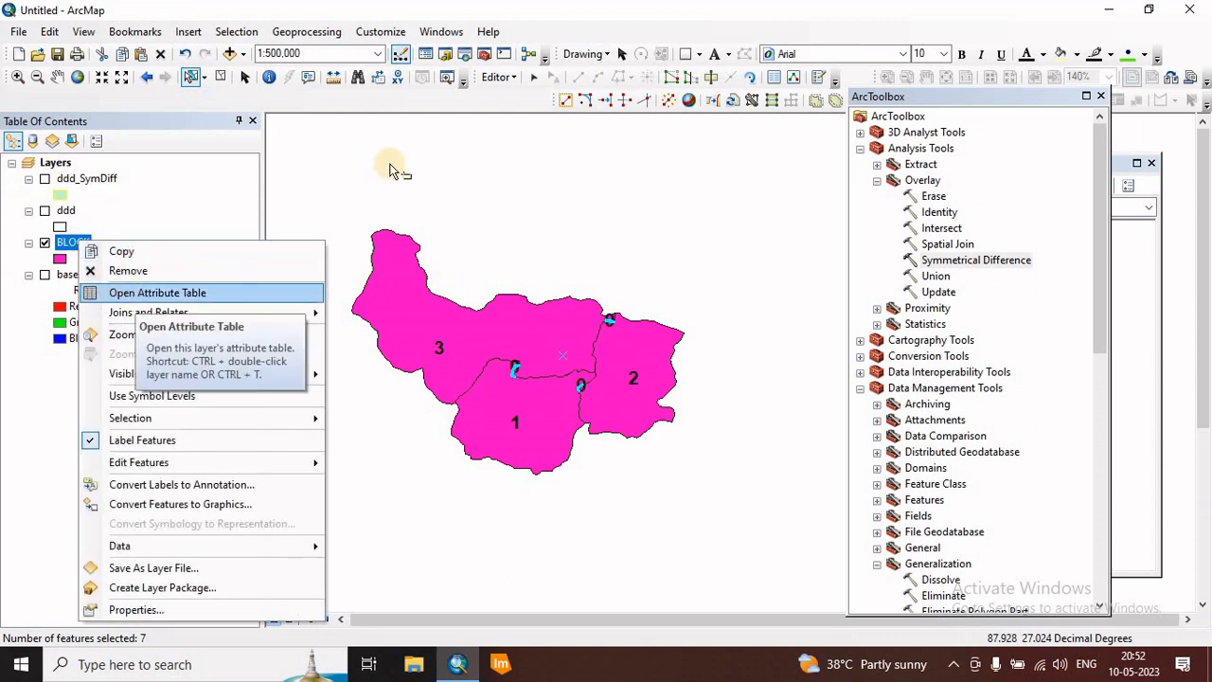
click(496, 77)
click(497, 77)
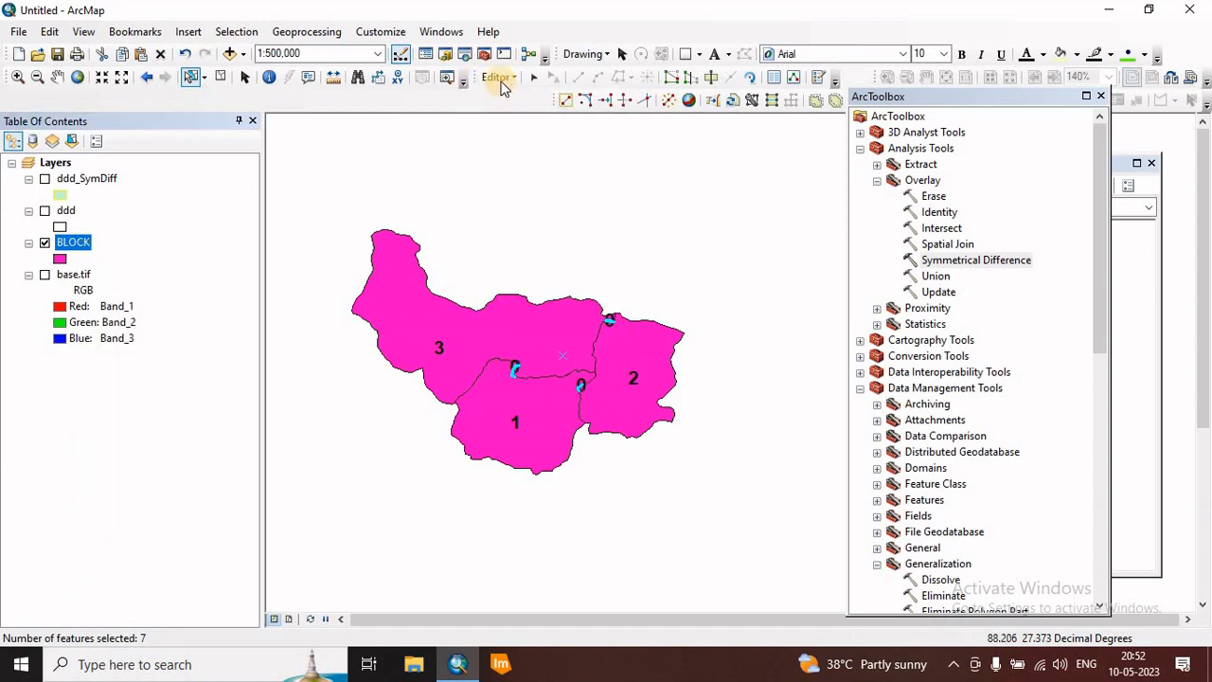
click(496, 76)
click(522, 115)
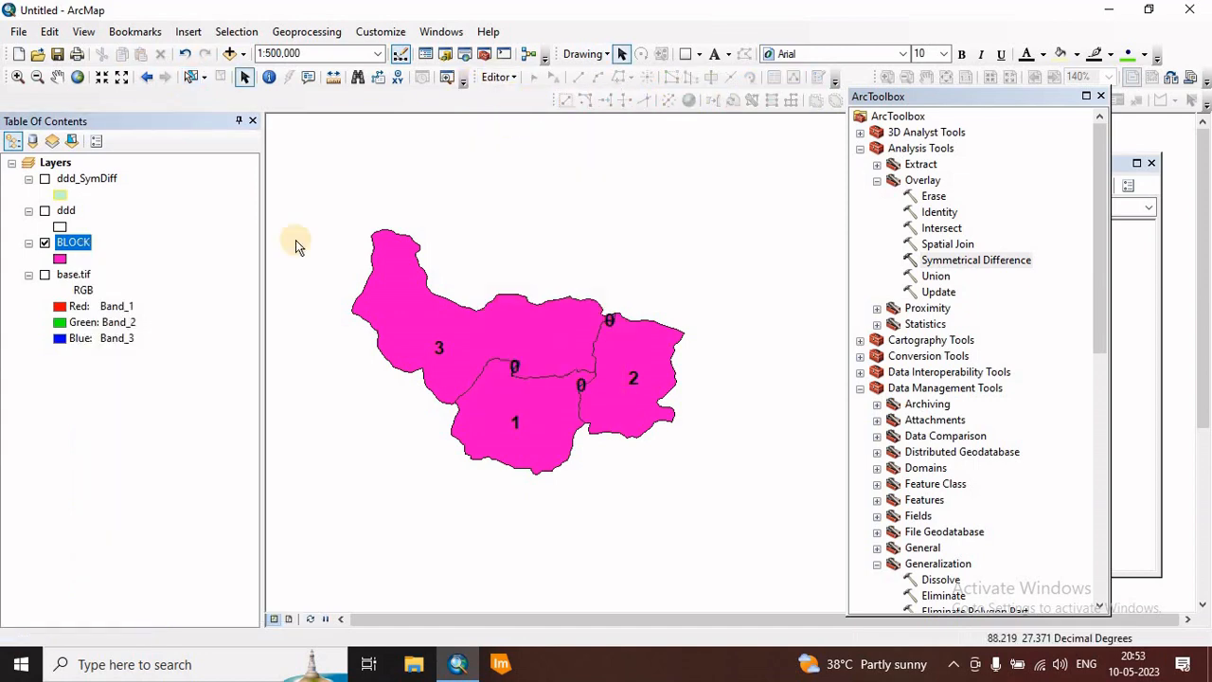
Step: Open the BLOCK attribute table and select all records with Id 0, FID 3 to 9
right_click(68, 245)
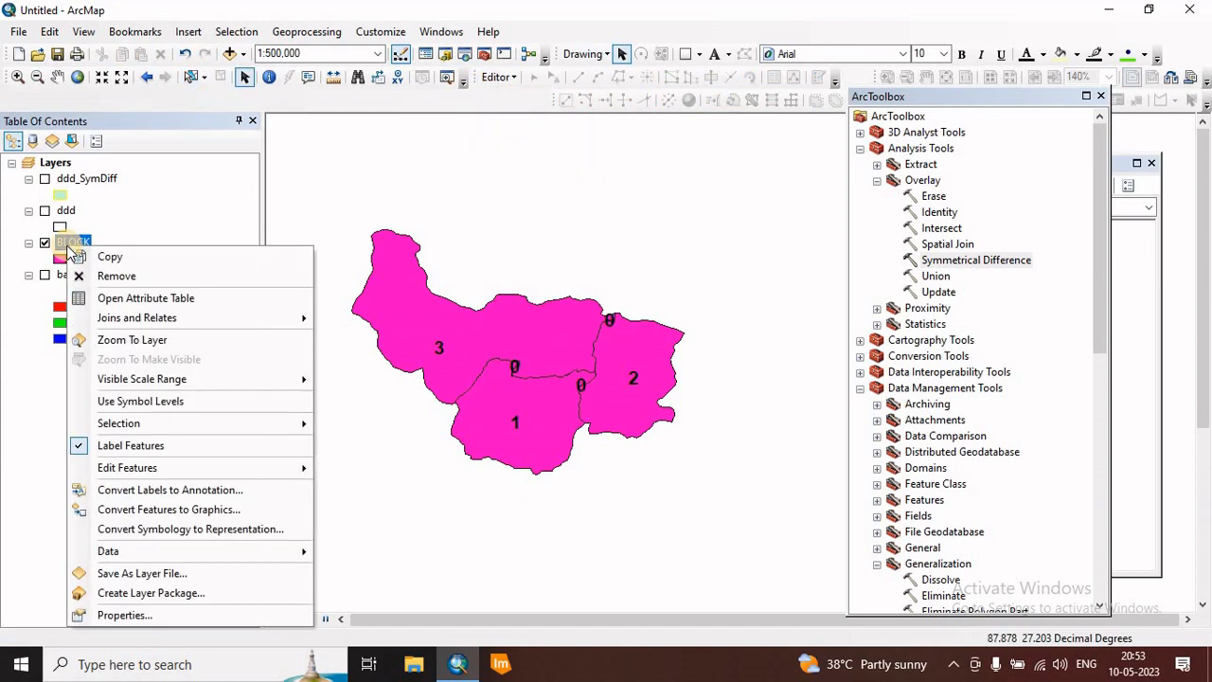
click(147, 298)
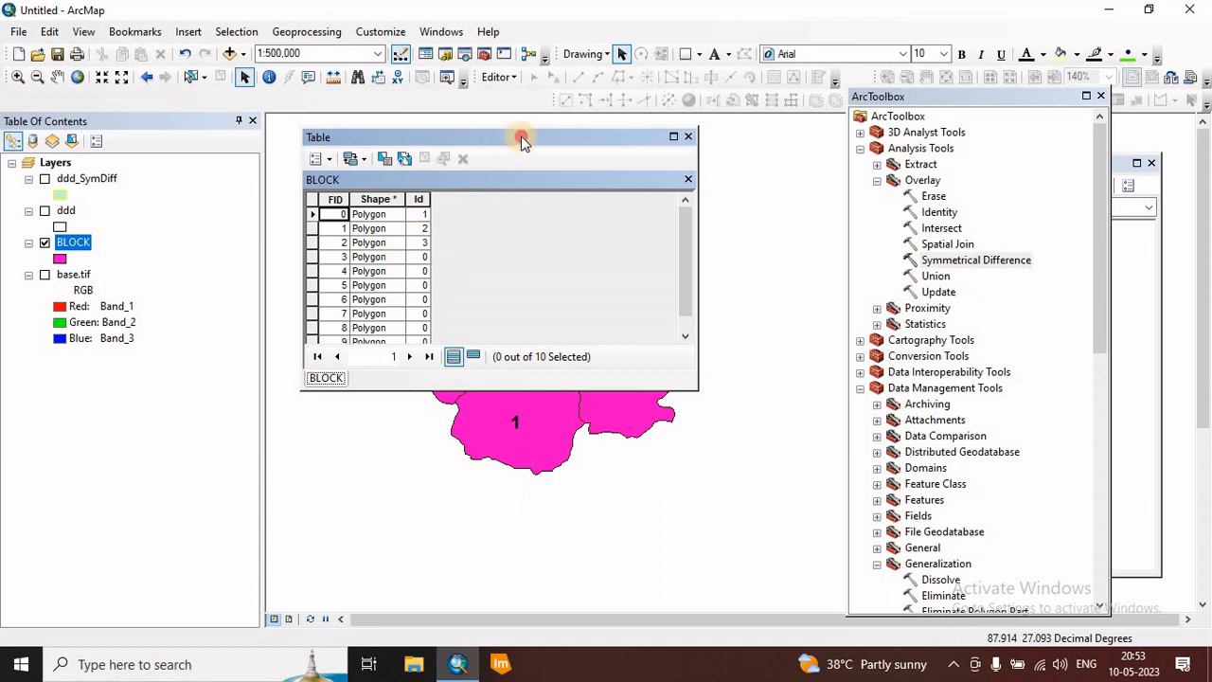
drag(521, 135, 805, 60)
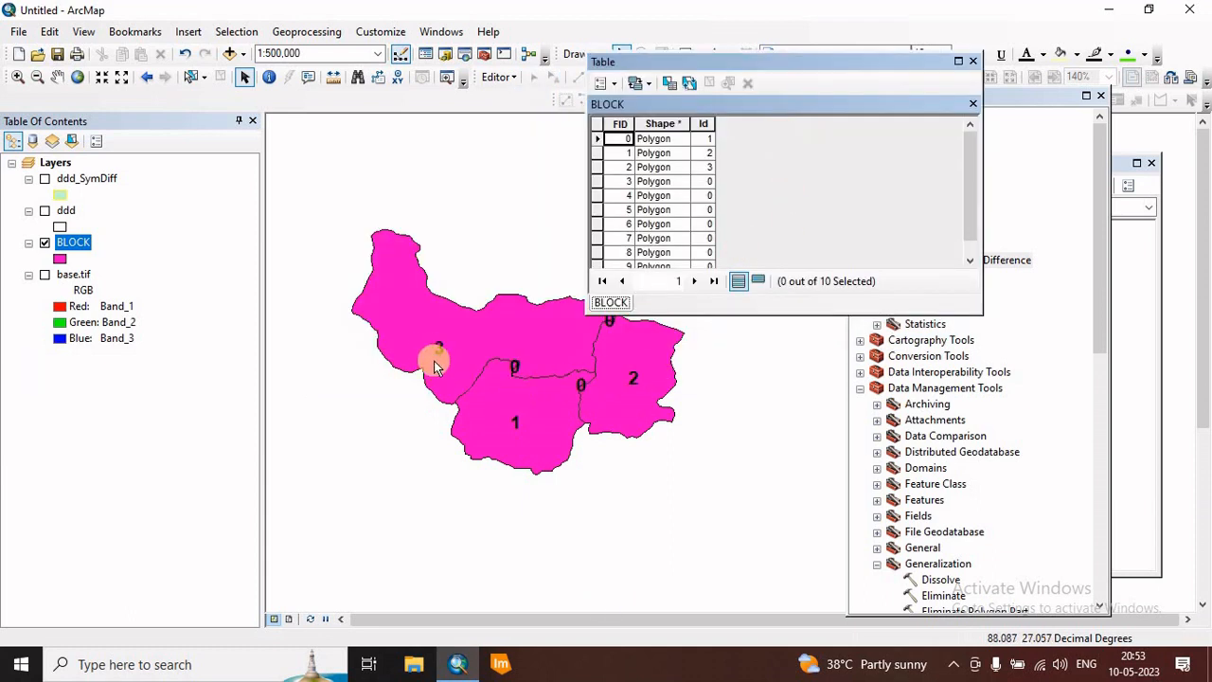
drag(569, 387, 467, 388)
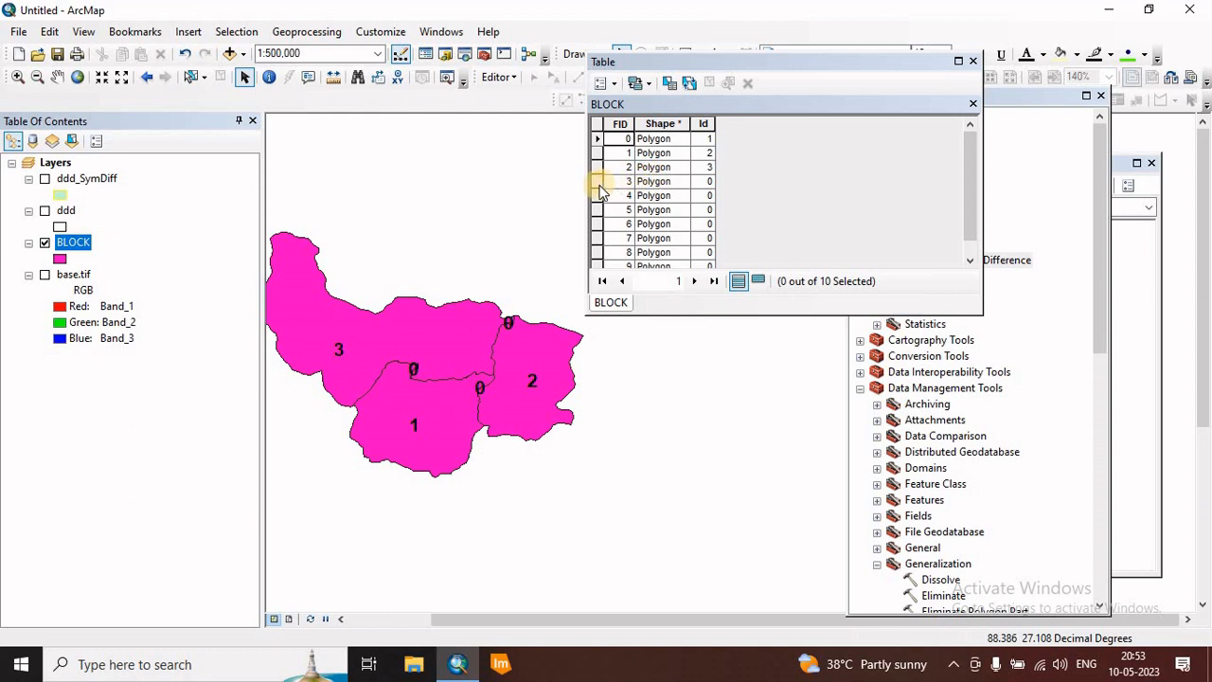
drag(596, 186, 651, 300)
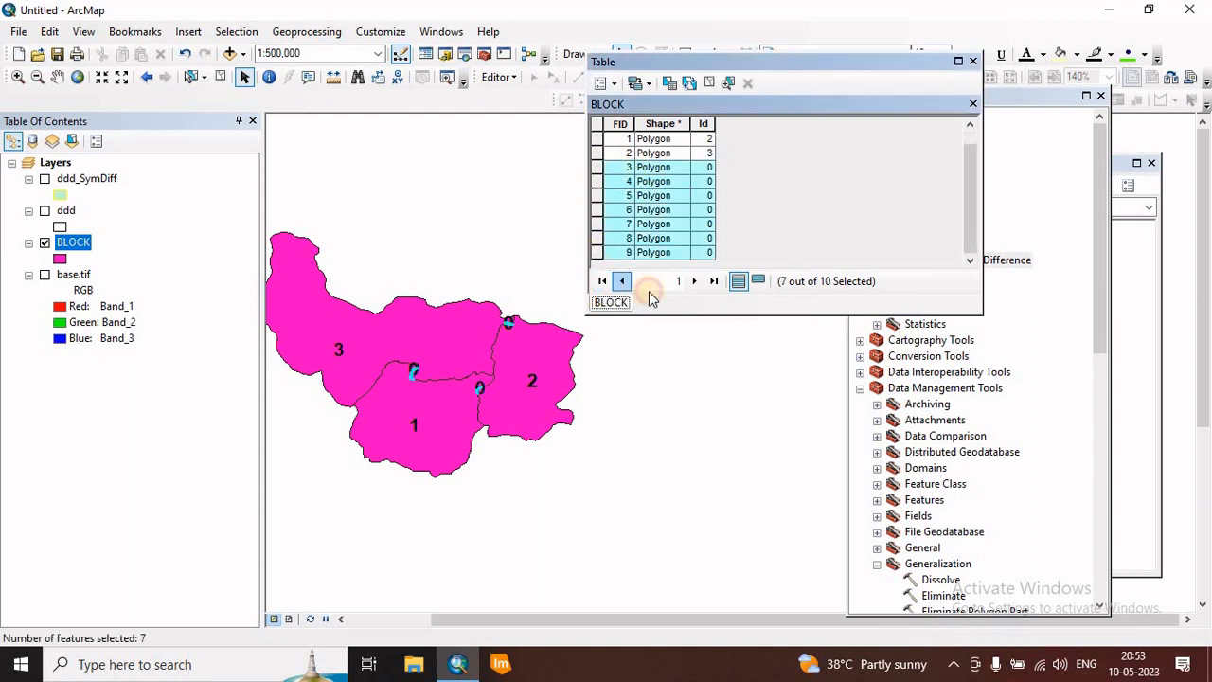
scroll(658, 227, up, 1)
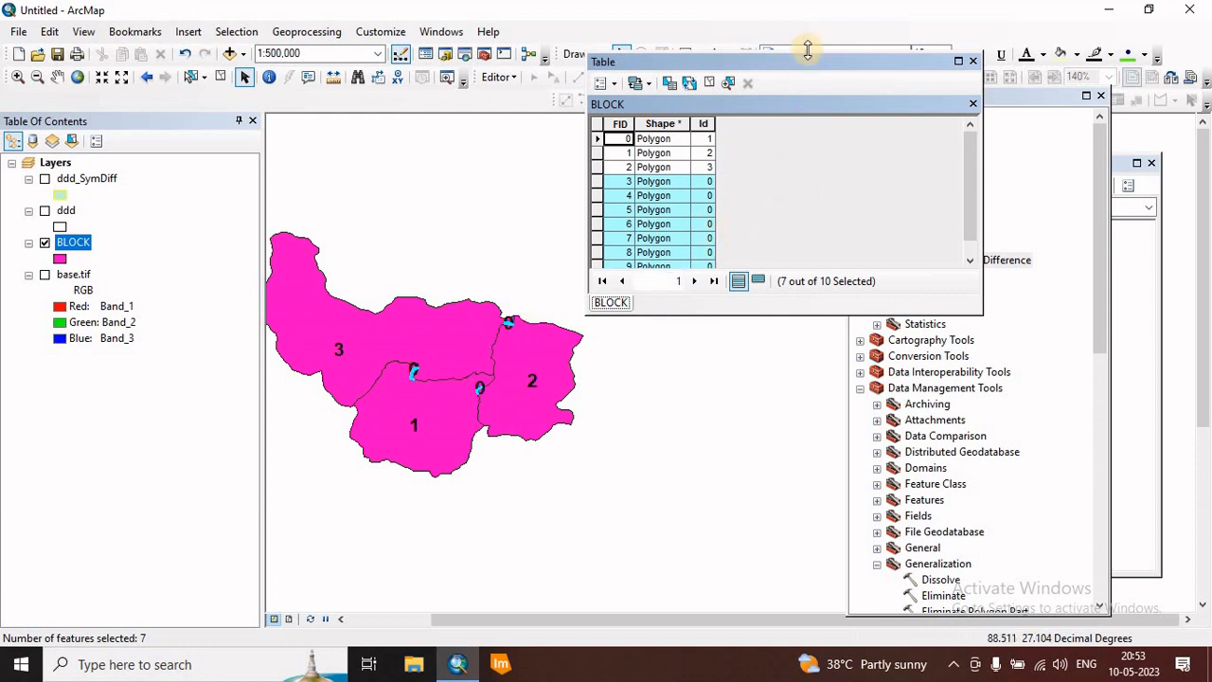
Step: Run Eliminate on the selected BLOCK polygons, merging by border, with BLOCK_Eliminate in Default3.gdb as the output feature class
drag(803, 69, 610, 43)
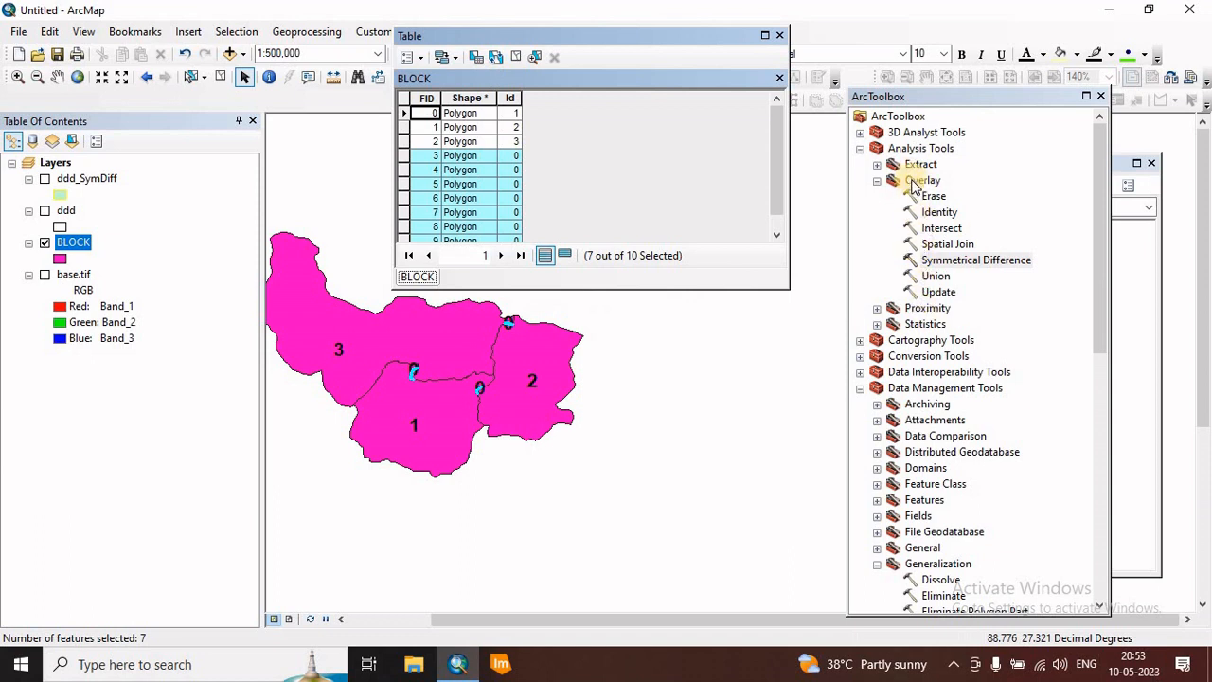
scroll(926, 363, down, 2)
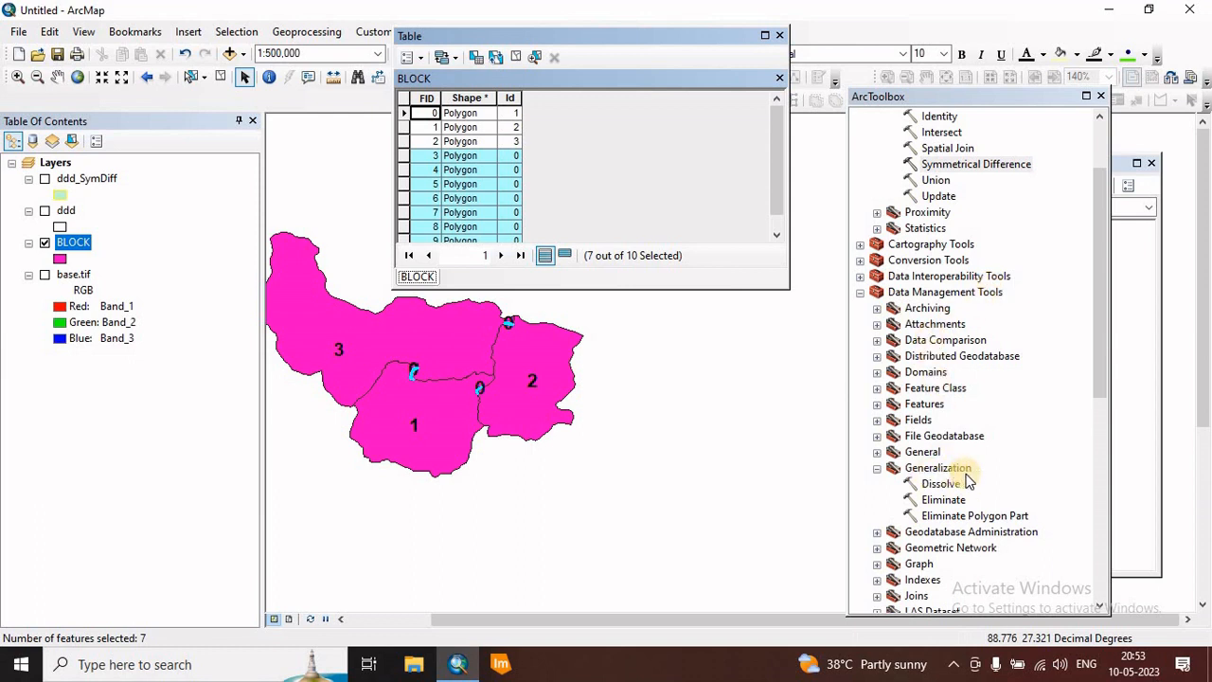
scroll(966, 481, down, 1)
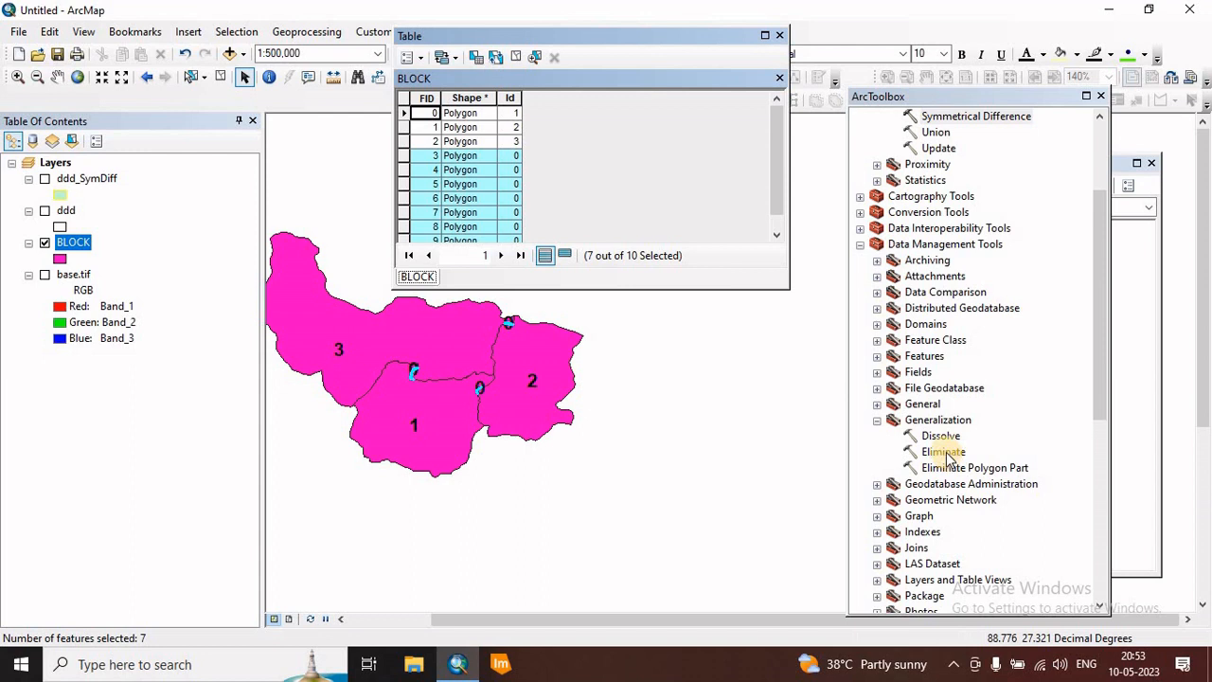
double_click(944, 451)
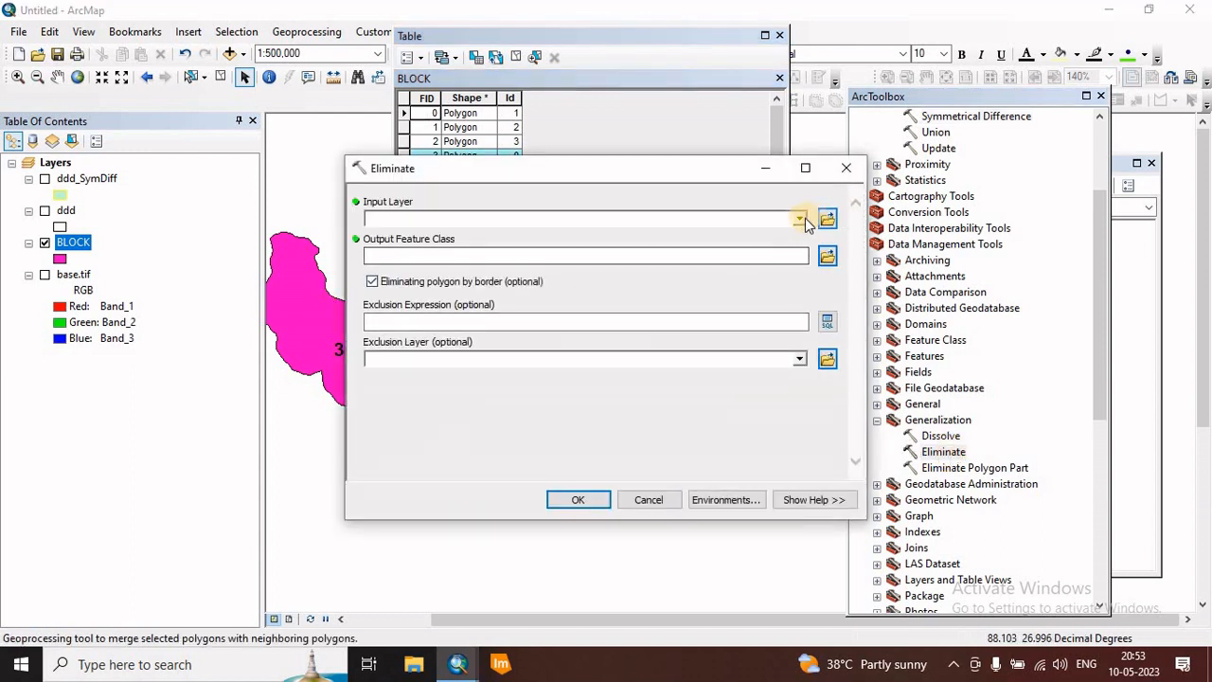
click(798, 220)
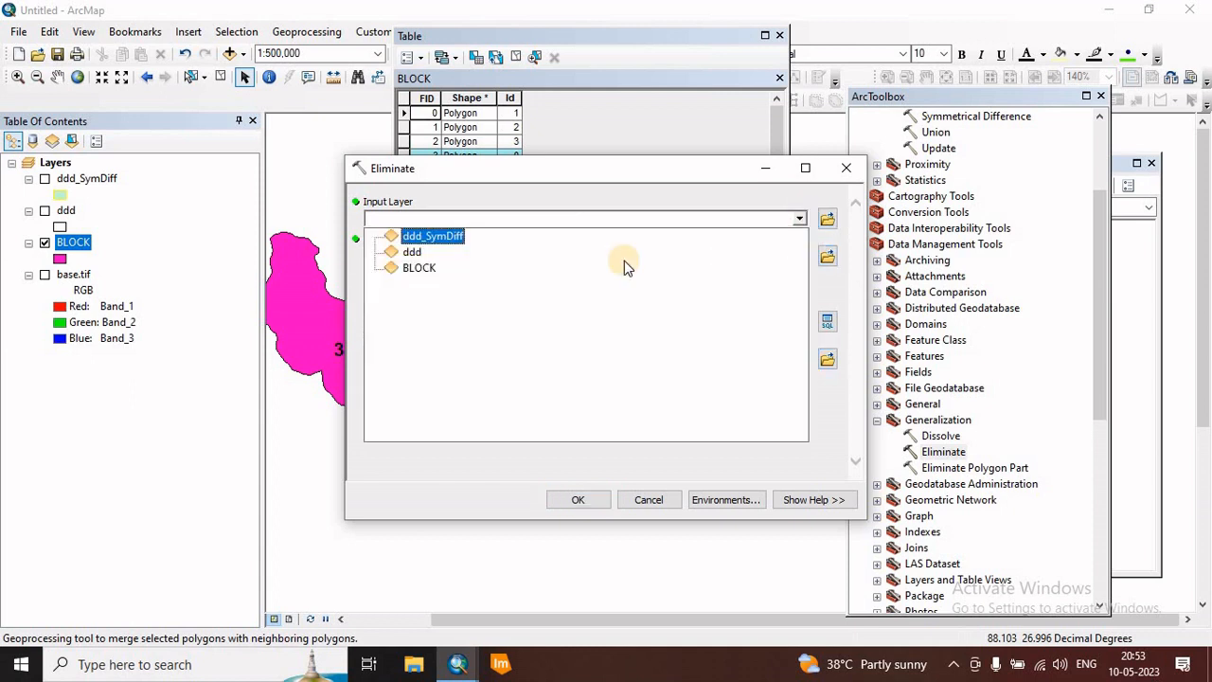
click(420, 269)
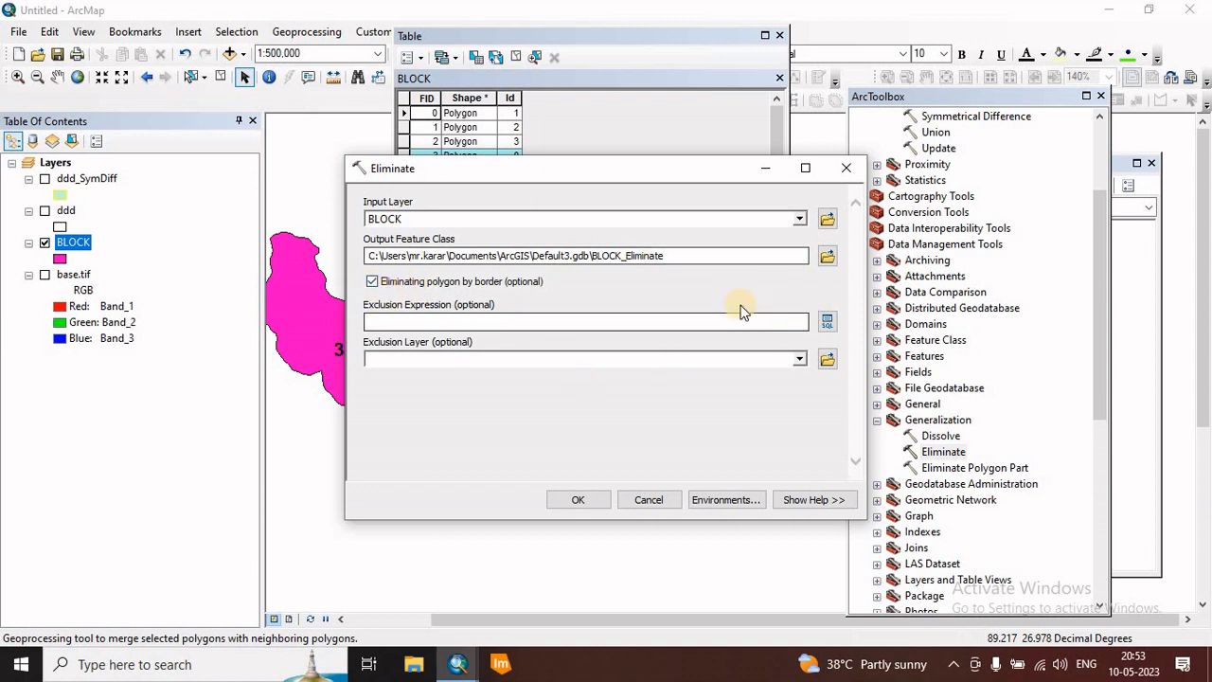
click(685, 256)
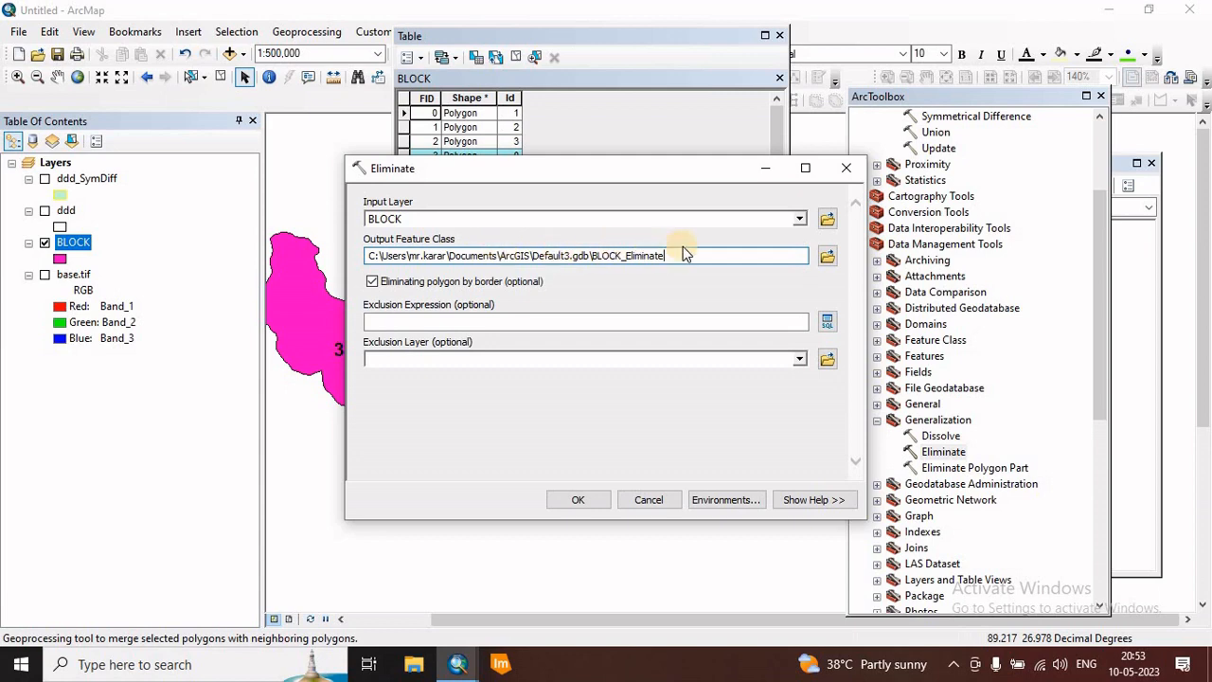
click(584, 500)
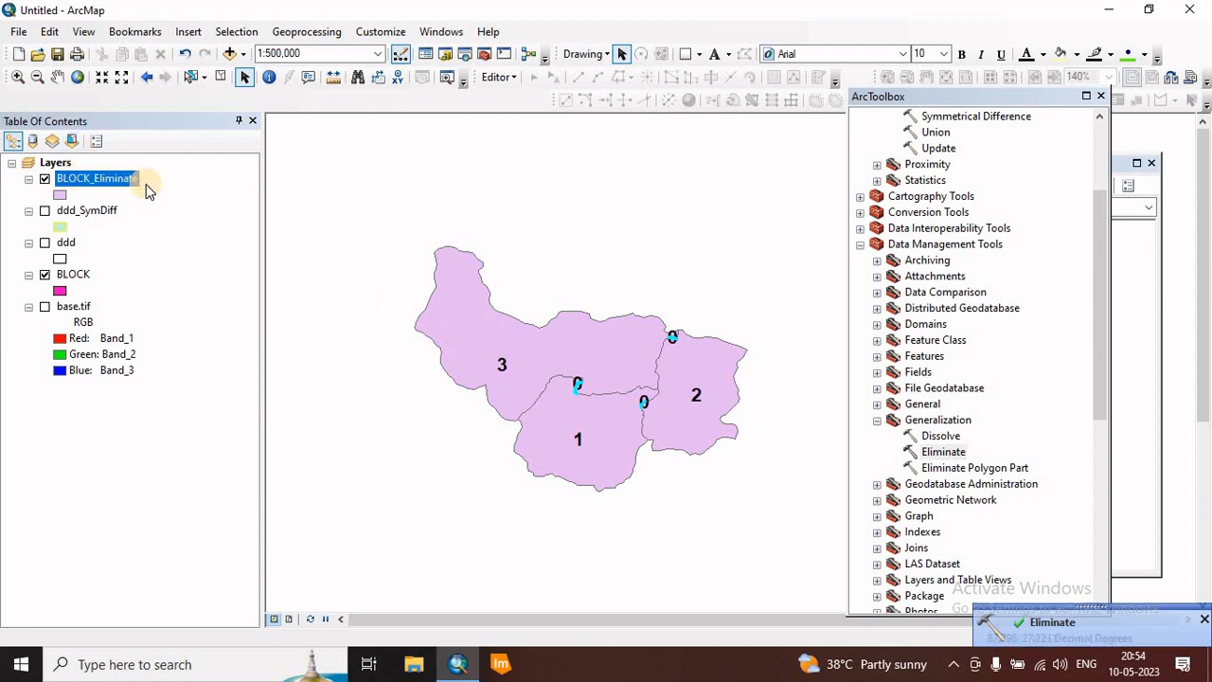
Step: Hide the BLOCK layer and inspect the shared boundaries of the BLOCK_Eliminate polygons
click(45, 275)
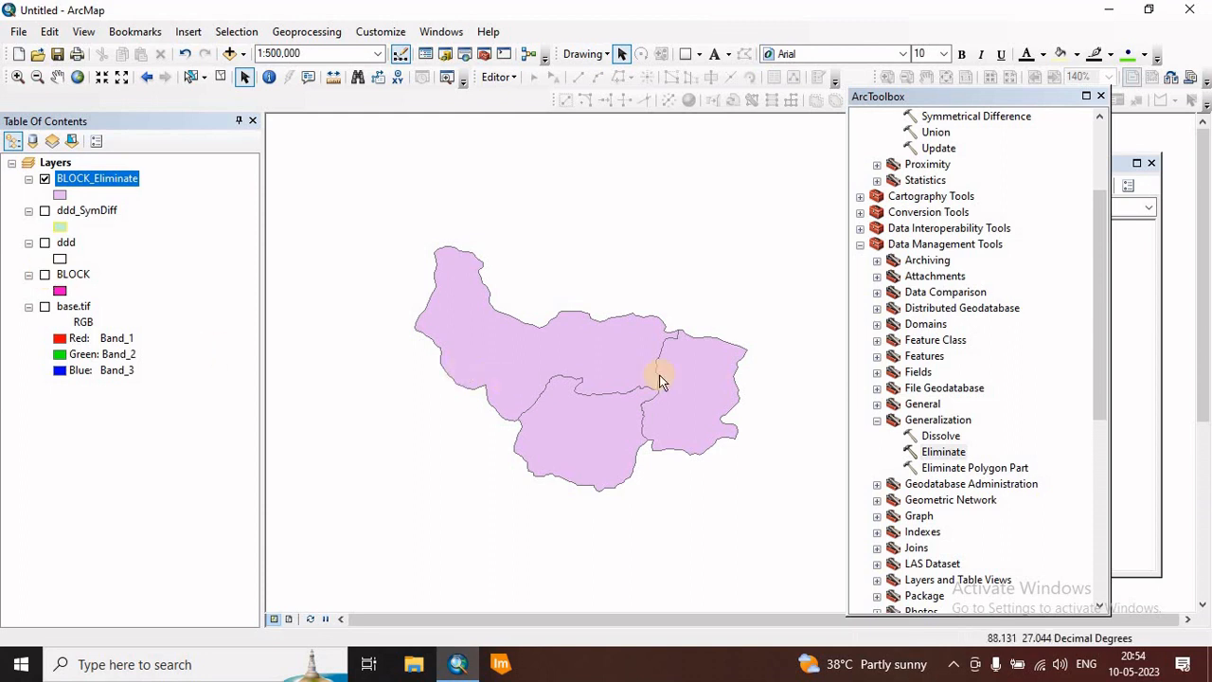
scroll(656, 378, up, 5)
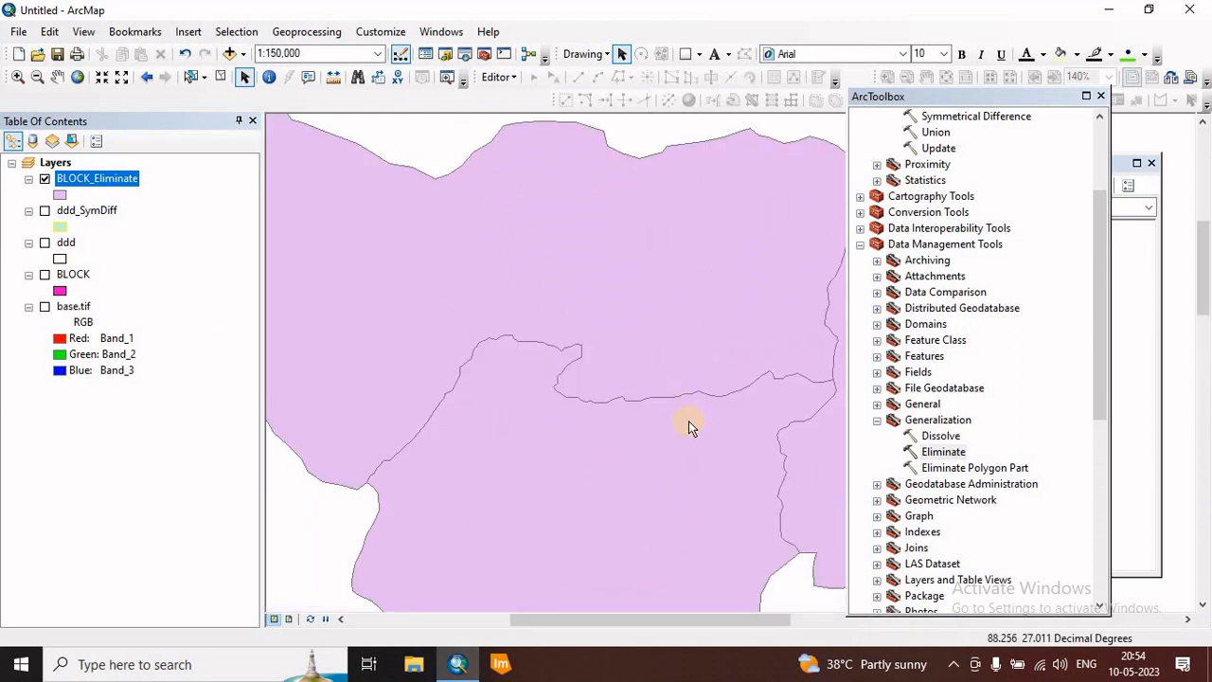
scroll(763, 354, down, 1)
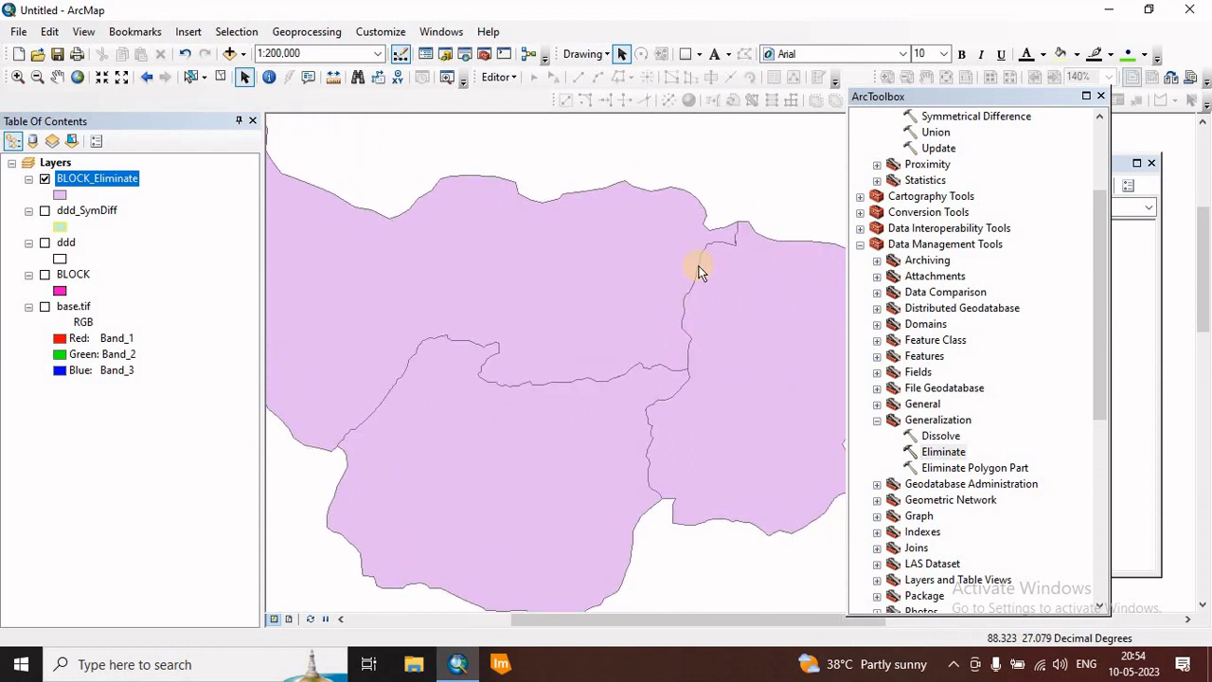
Step: Review the records in the BLOCK_Eliminate attribute table and close it
right_click(76, 179)
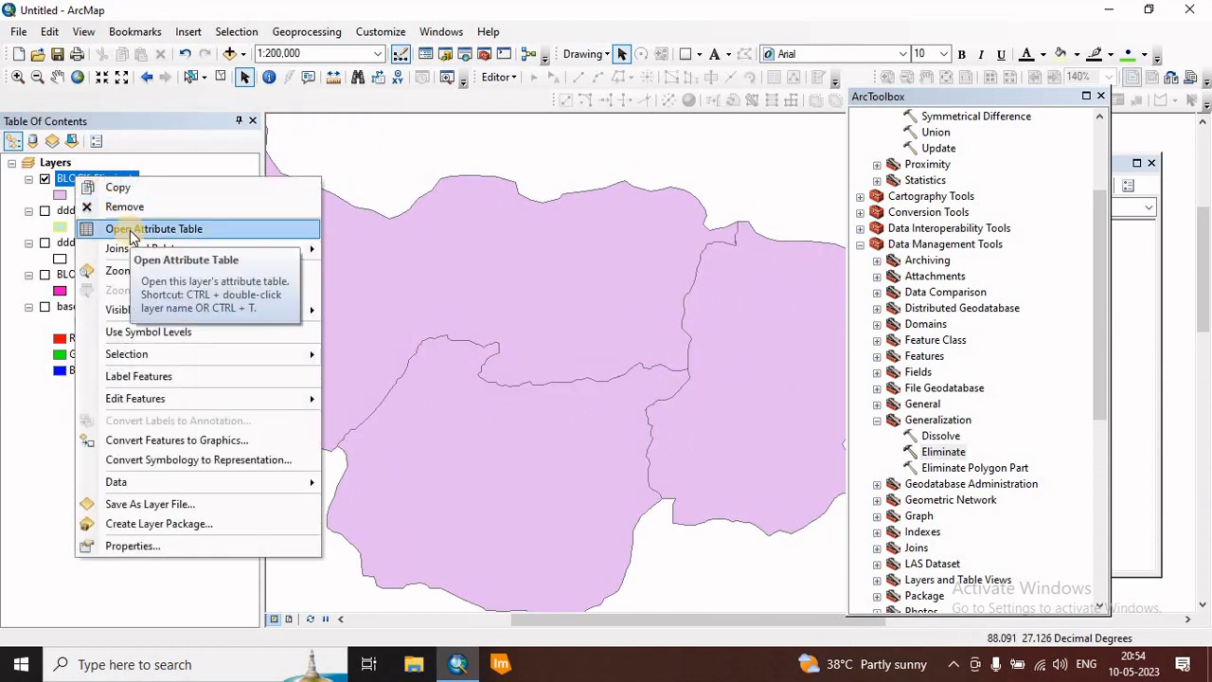
click(130, 234)
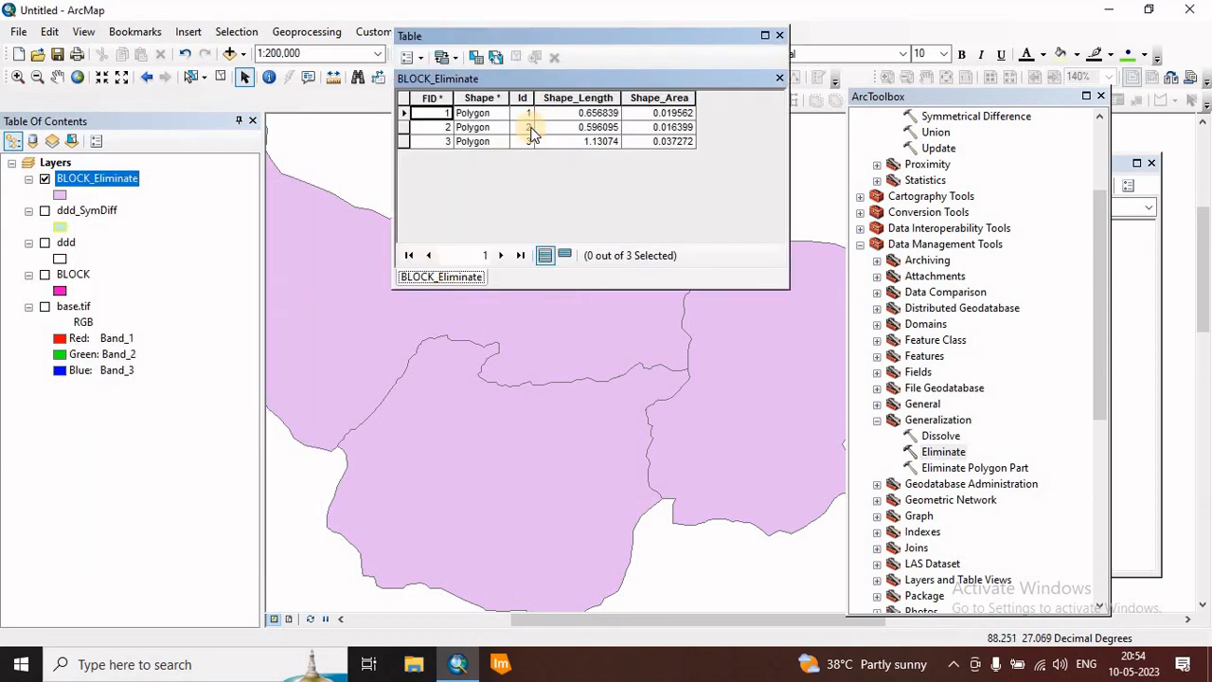
click(778, 37)
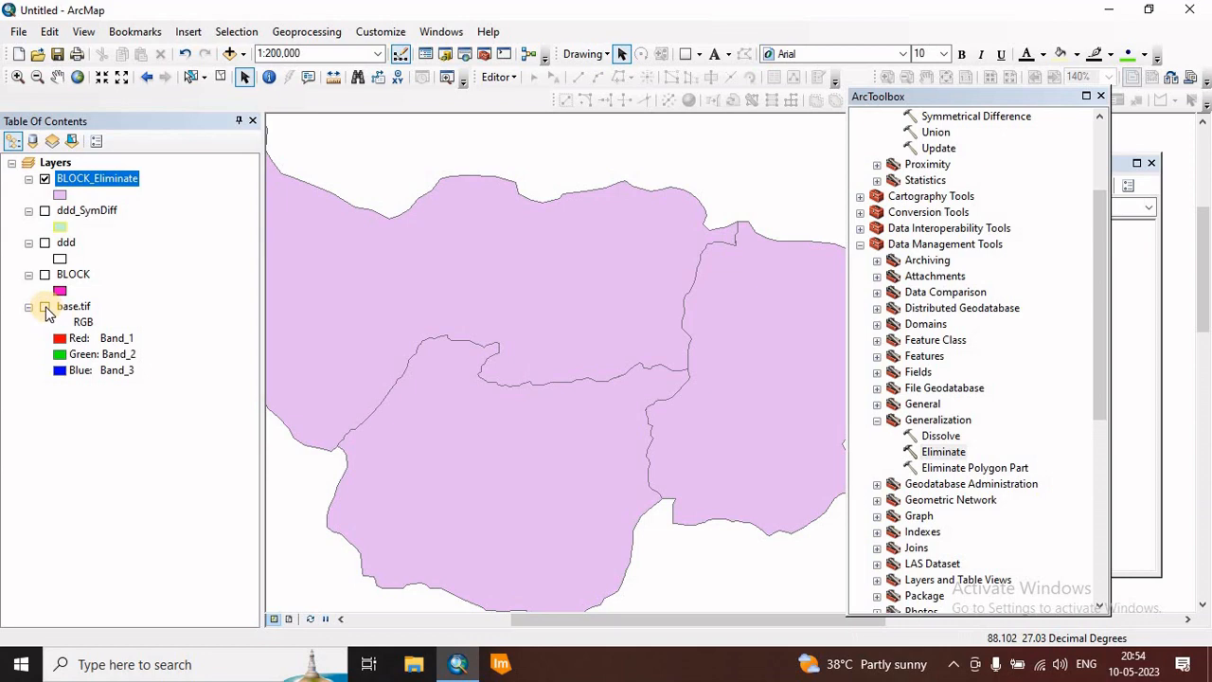
Step: Show the base.tif layer and give BLOCK_Eliminate the Hollow symbol with an outline width of 2
click(45, 307)
click(61, 195)
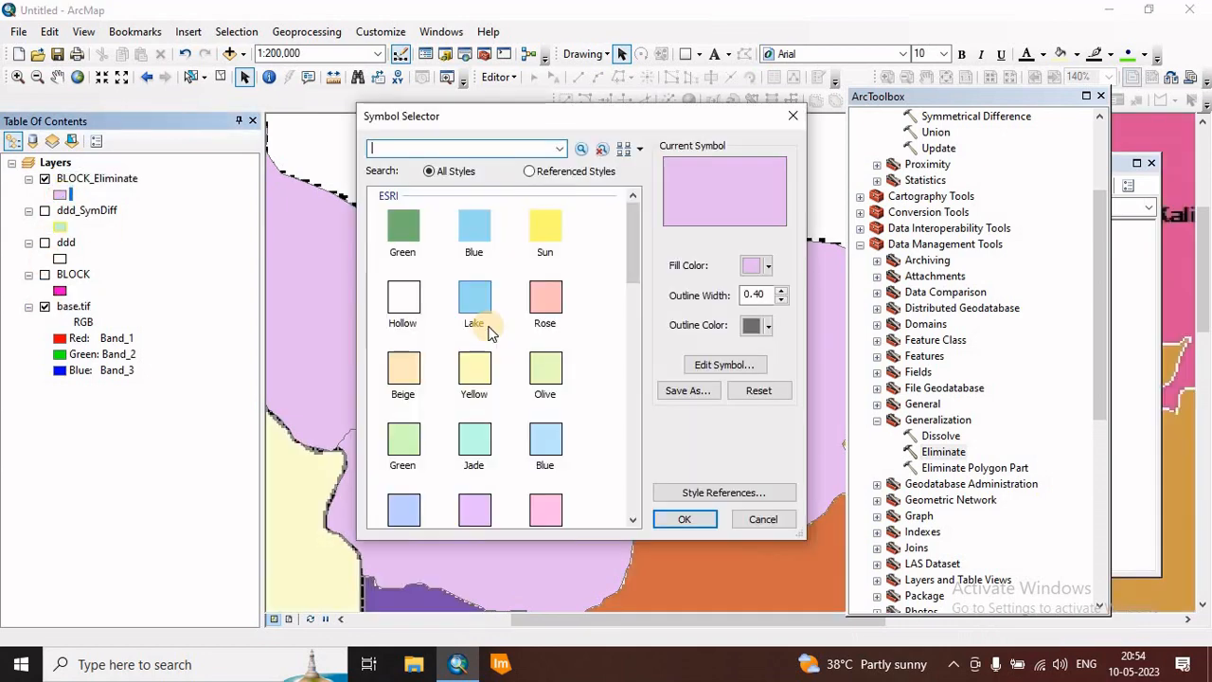
click(404, 301)
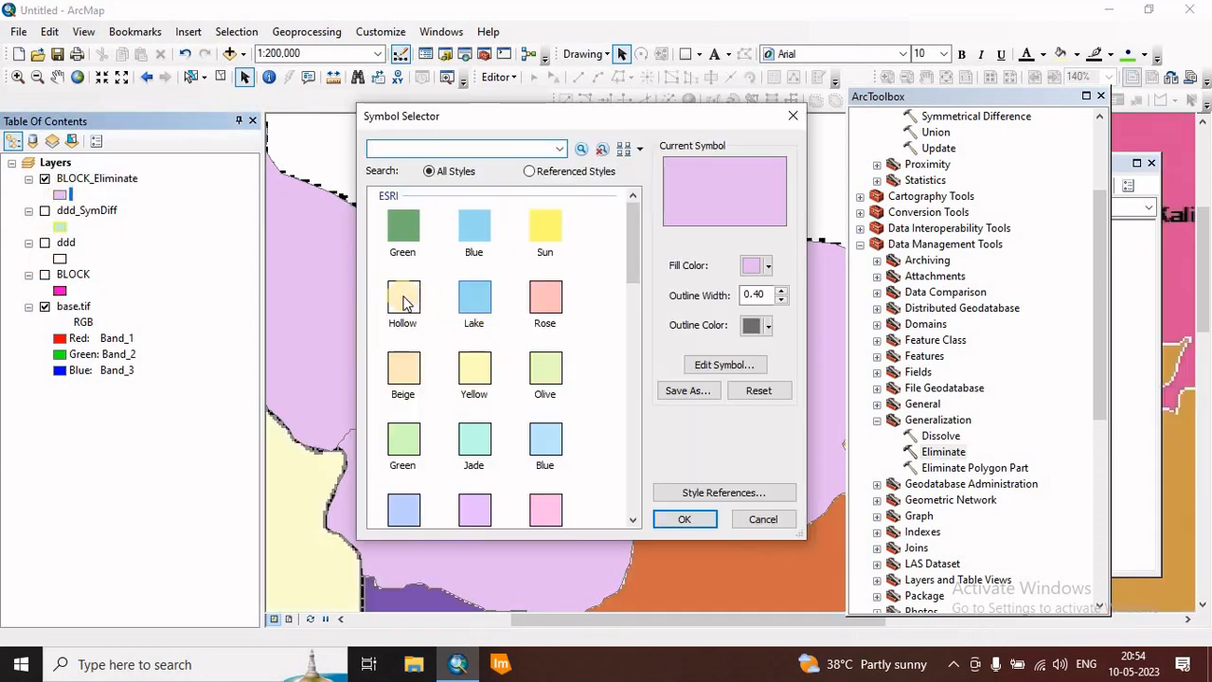
click(782, 293)
click(686, 519)
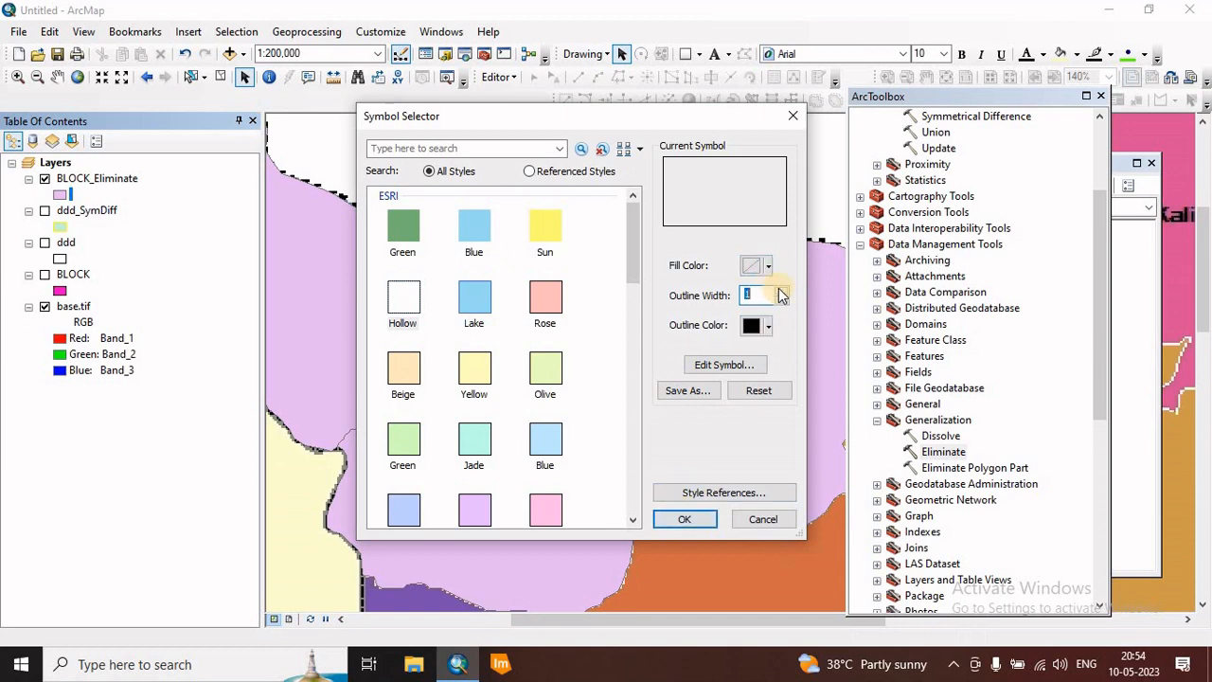
click(683, 519)
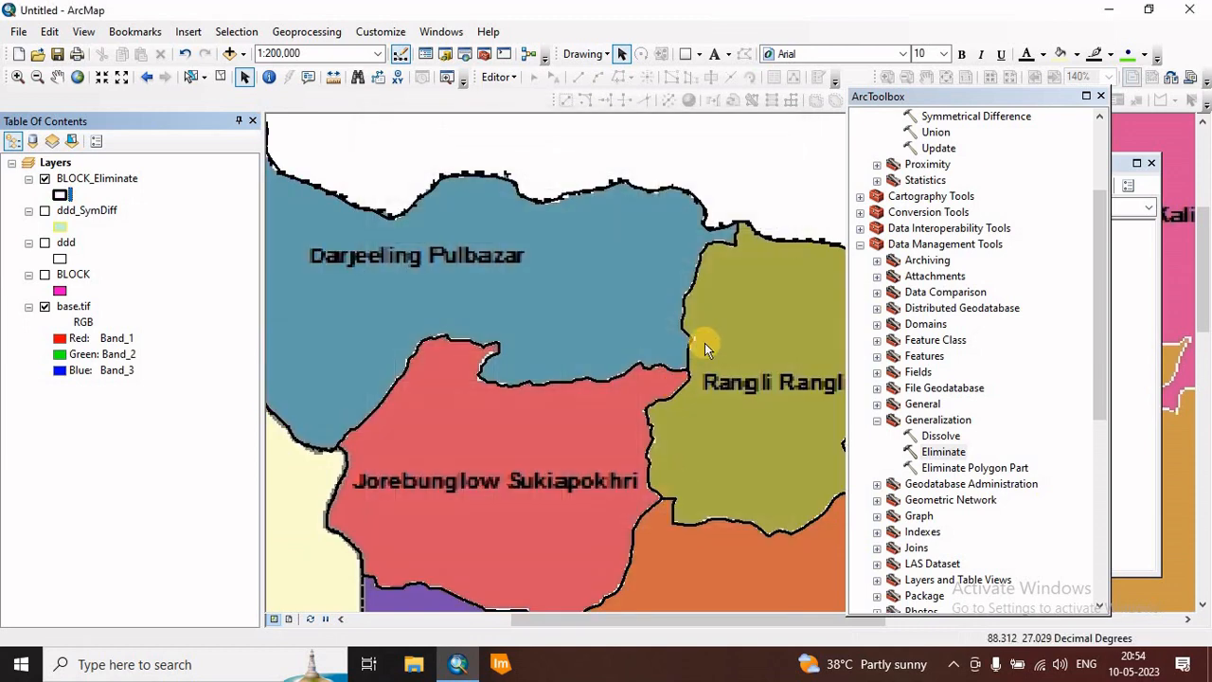
scroll(704, 342, down, 1)
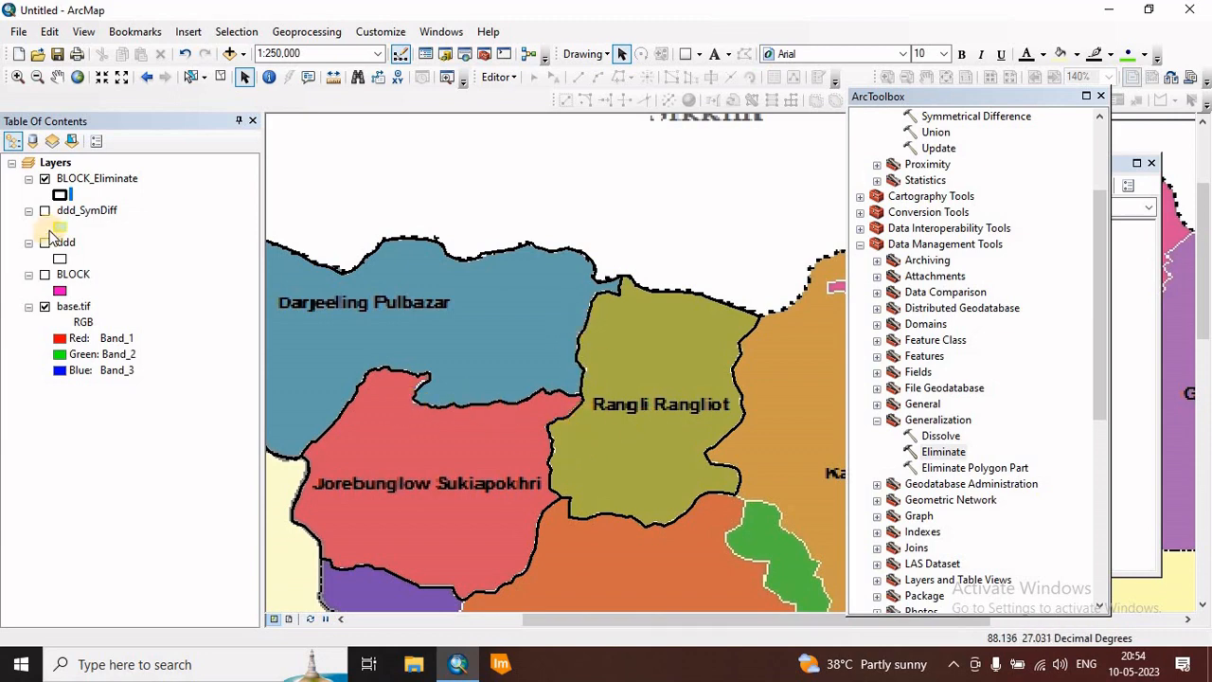
Step: Set the fill colour of BLOCK_Eliminate's single symbol to bright green in its layer properties
click(95, 179)
right_click(96, 179)
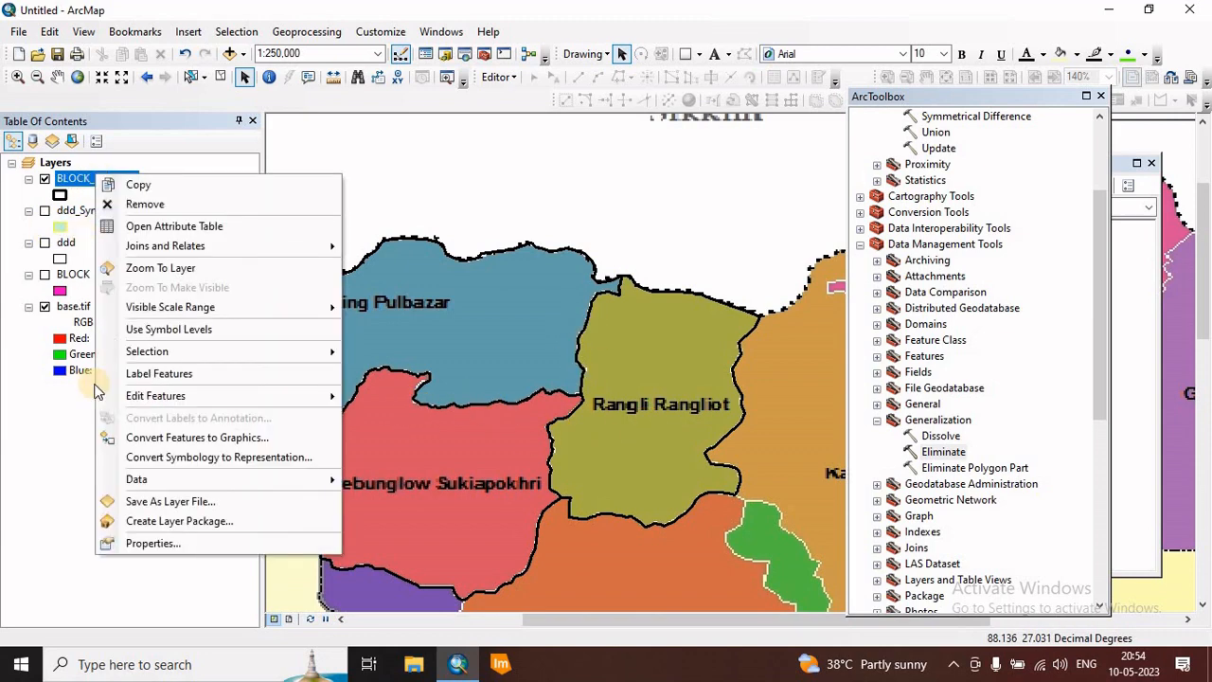
click(152, 544)
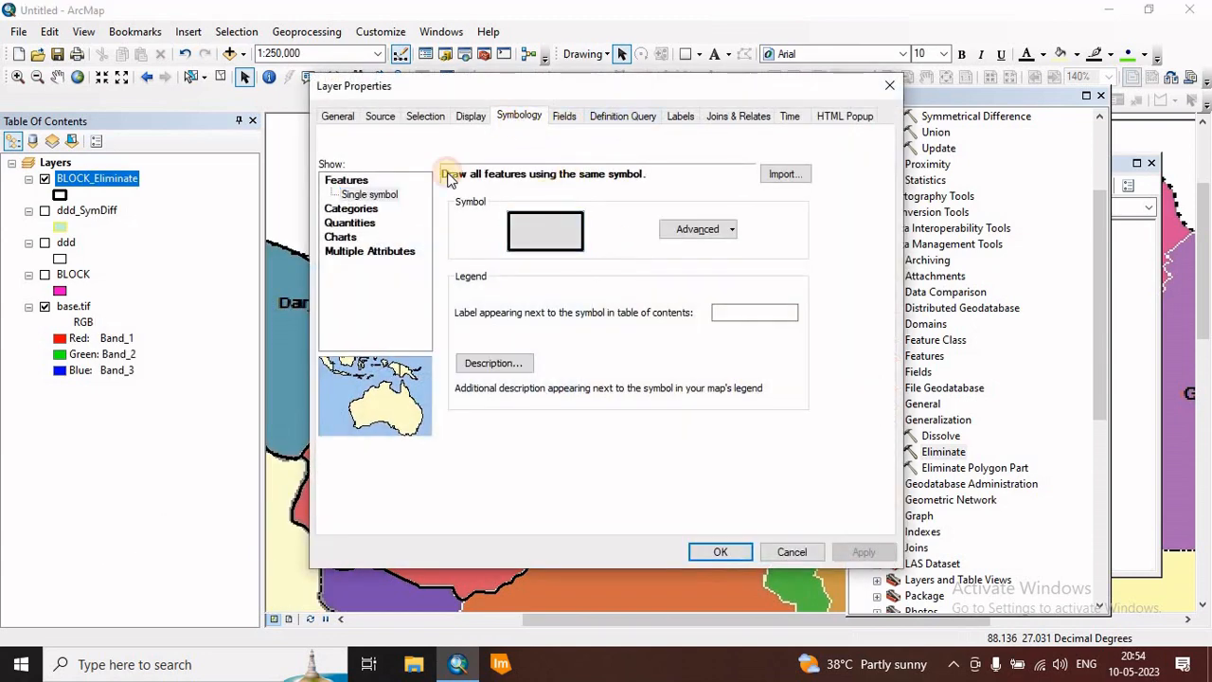
click(369, 194)
click(535, 229)
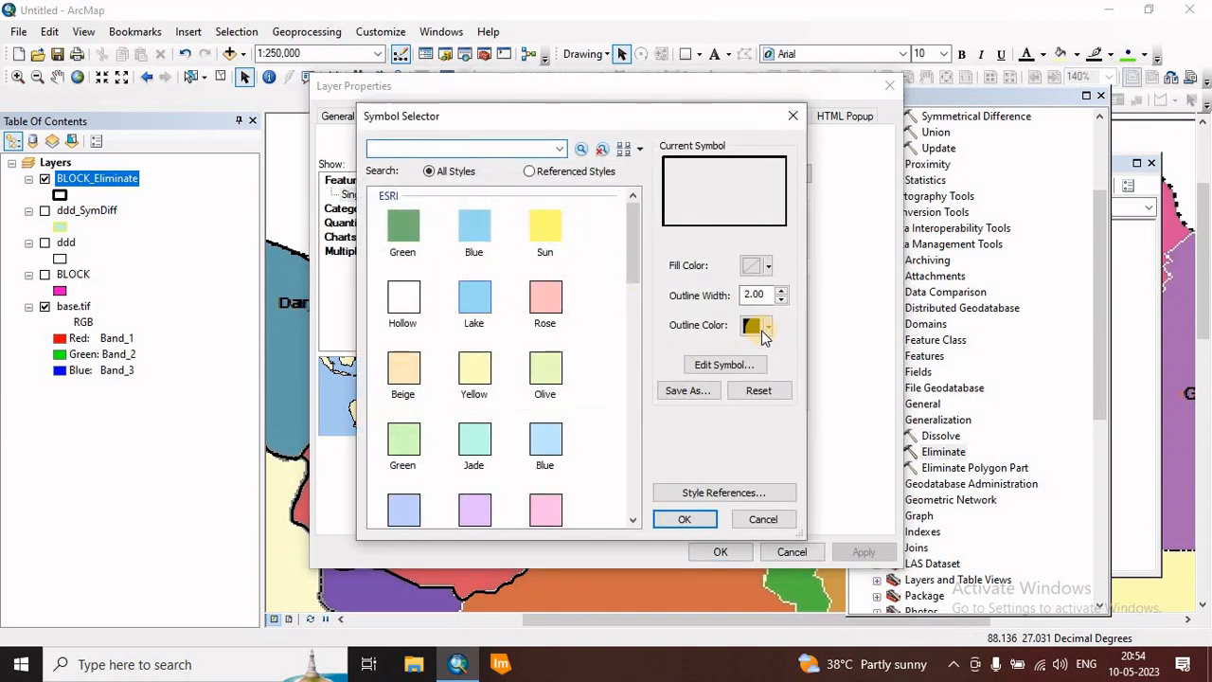
click(767, 265)
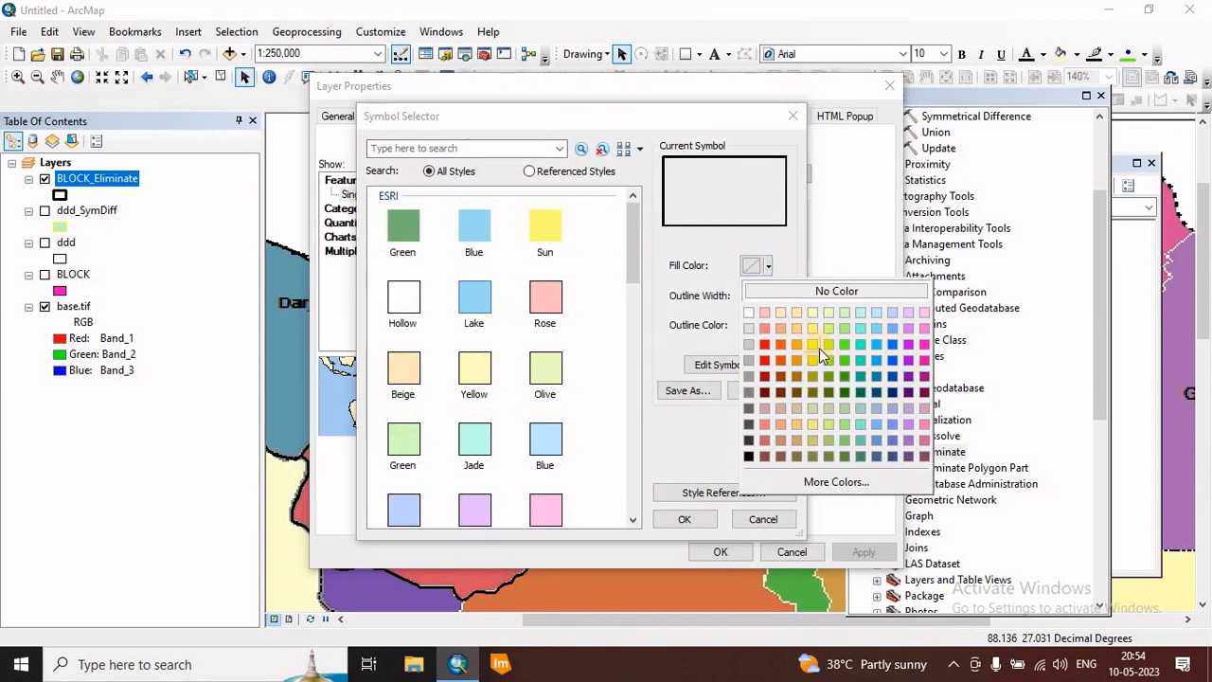
click(845, 358)
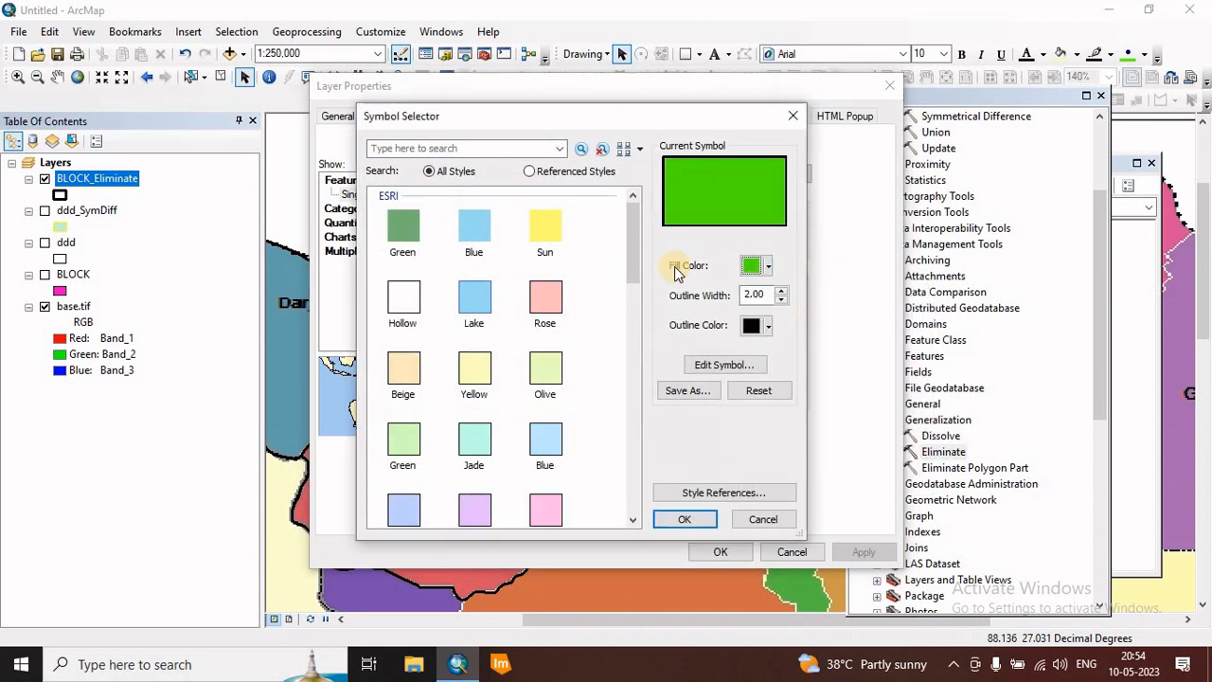
click(685, 520)
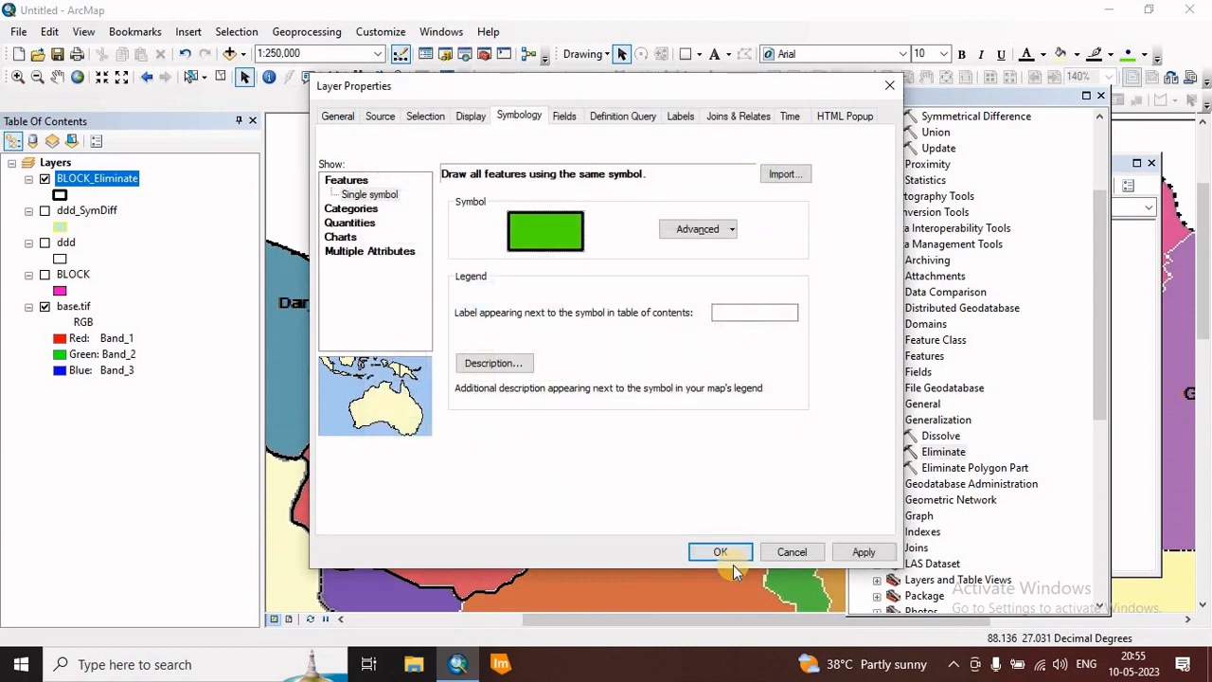
click(859, 552)
click(721, 552)
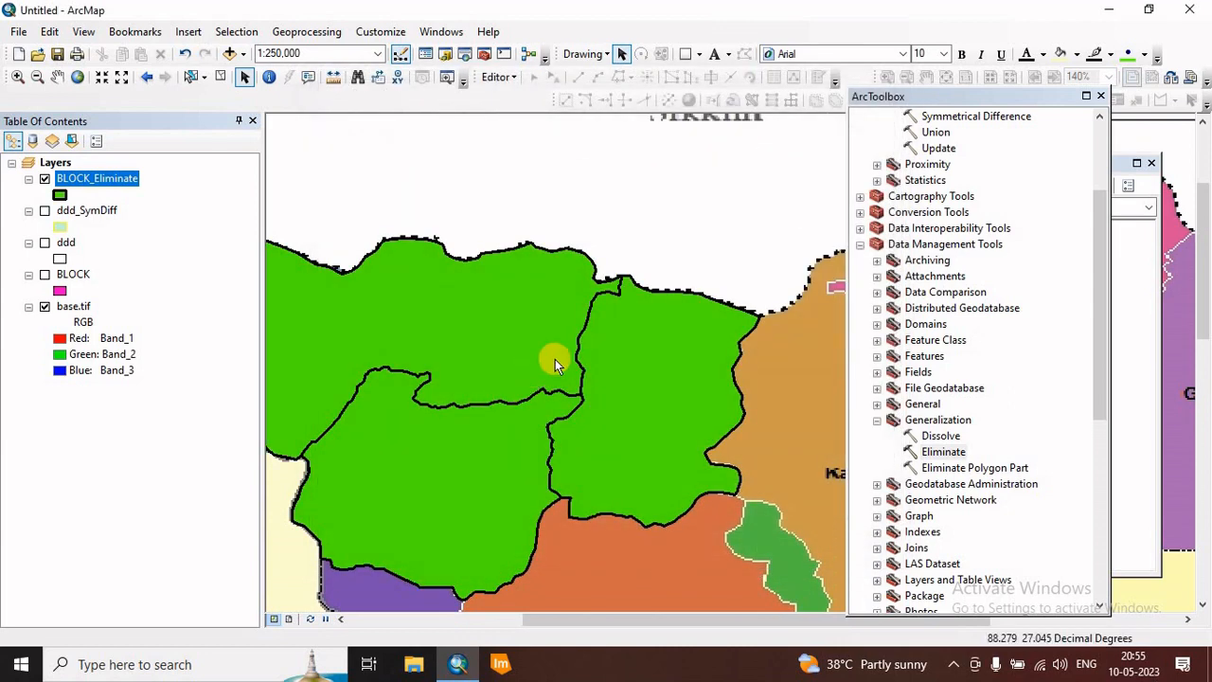
Step: Compare the green block polygons with the base map by hiding BLOCK_Eliminate and showing it again
middle_click(613, 403)
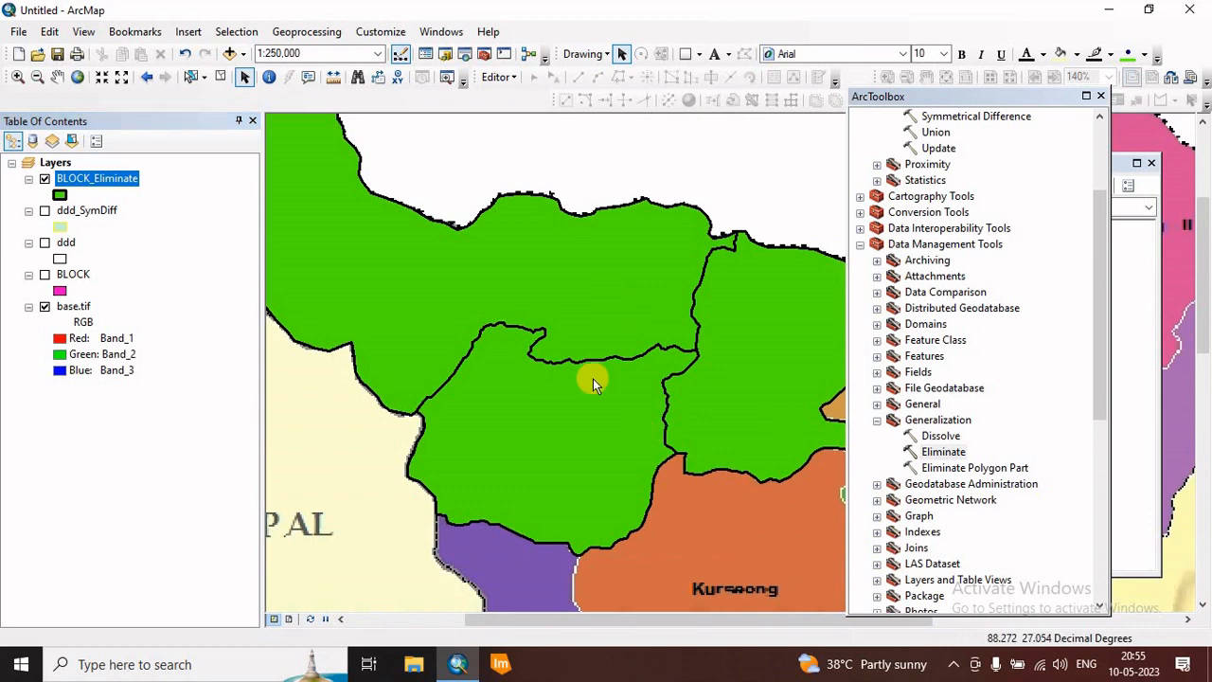
click(44, 178)
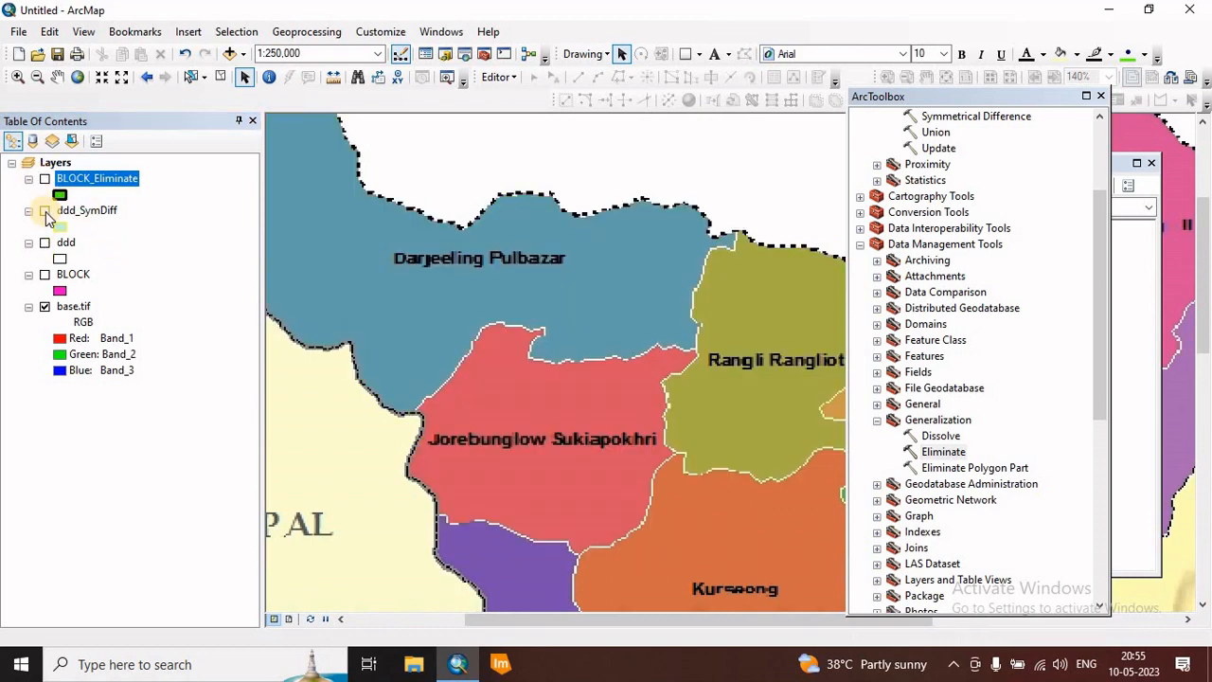
drag(501, 341, 566, 370)
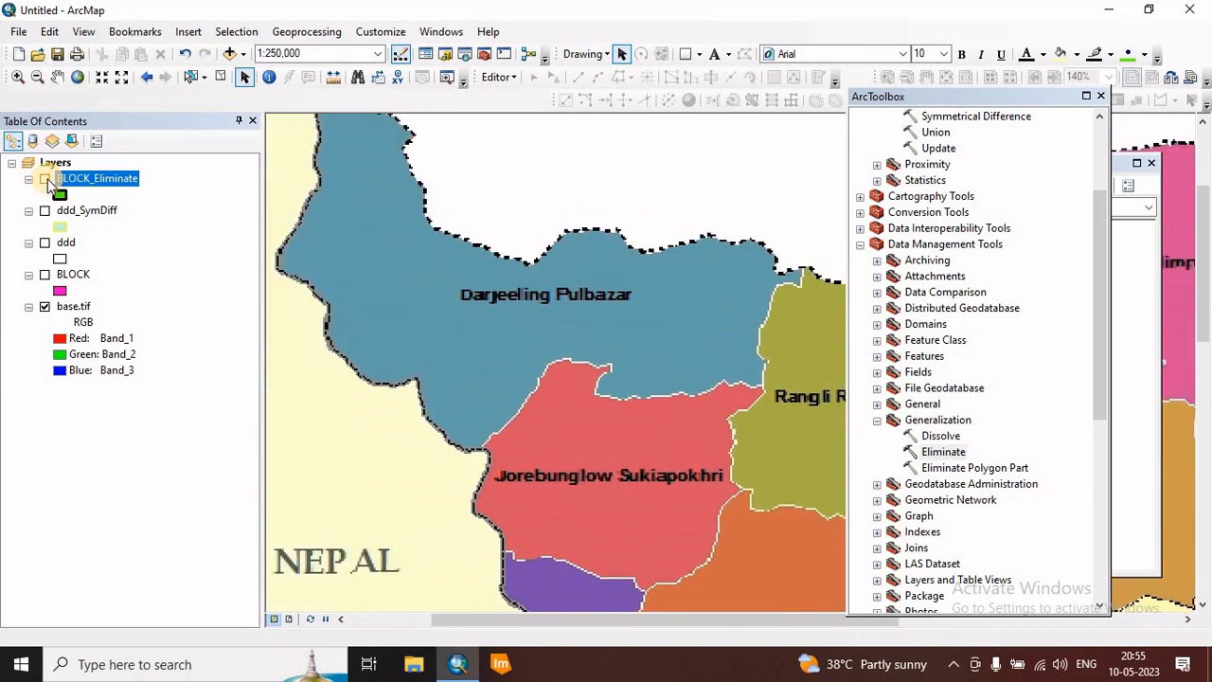
click(45, 179)
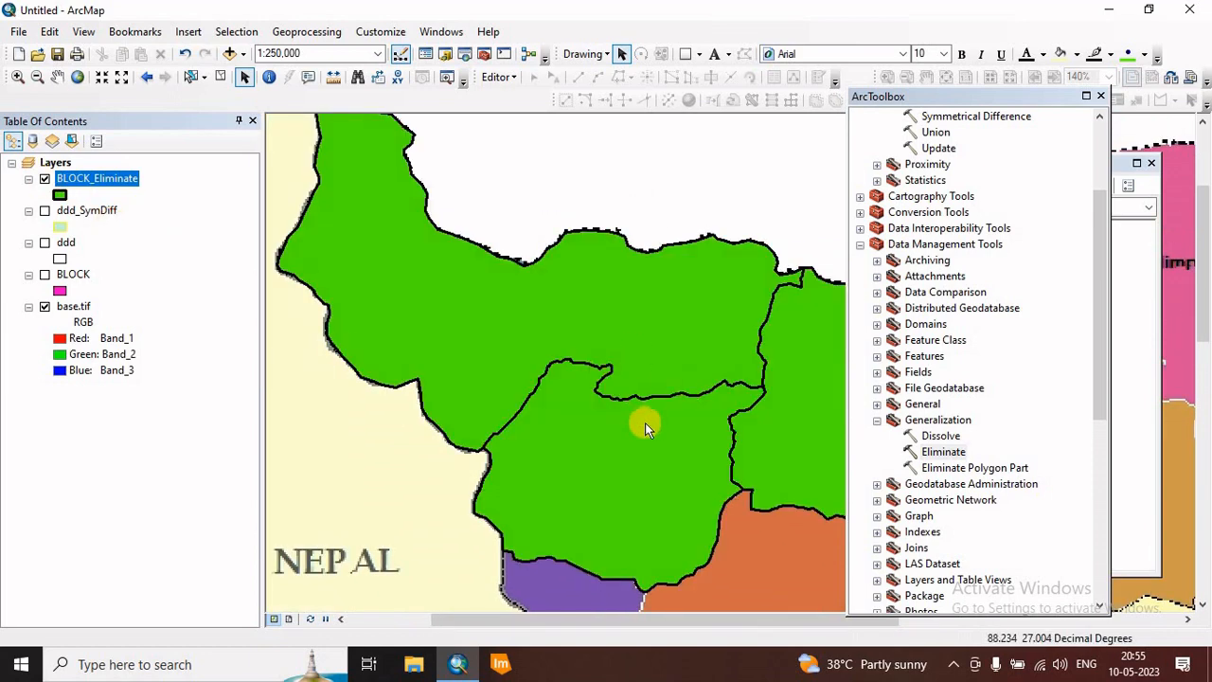